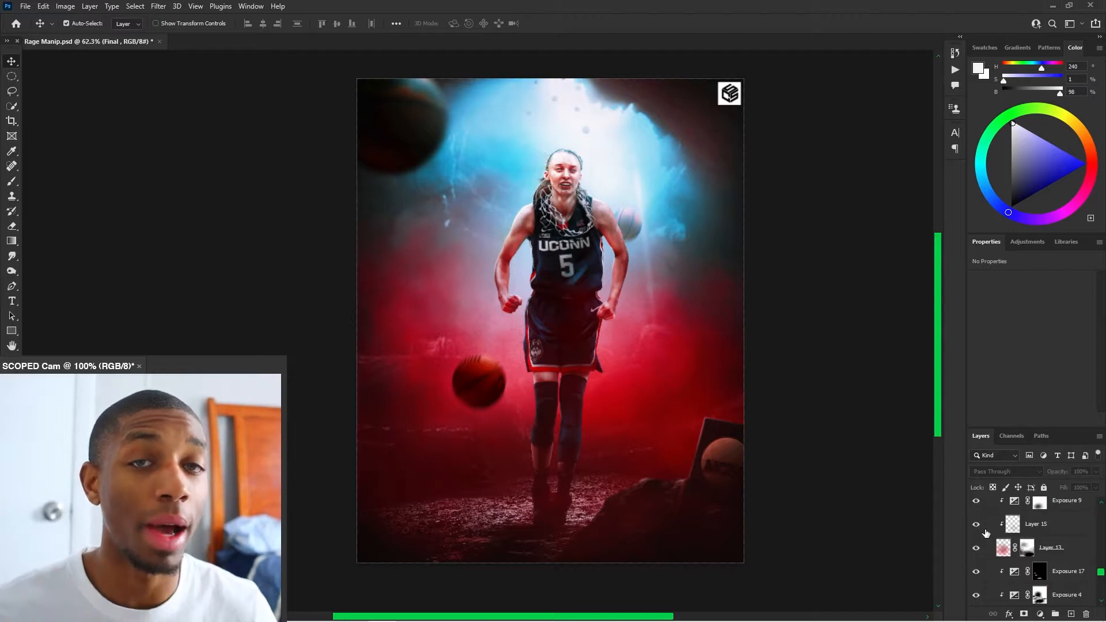
Compare the composite with and without the cave image Layer 1, and view the original picture inside its smart object
scroll(993, 547, down, 5)
scroll(996, 569, up, 3)
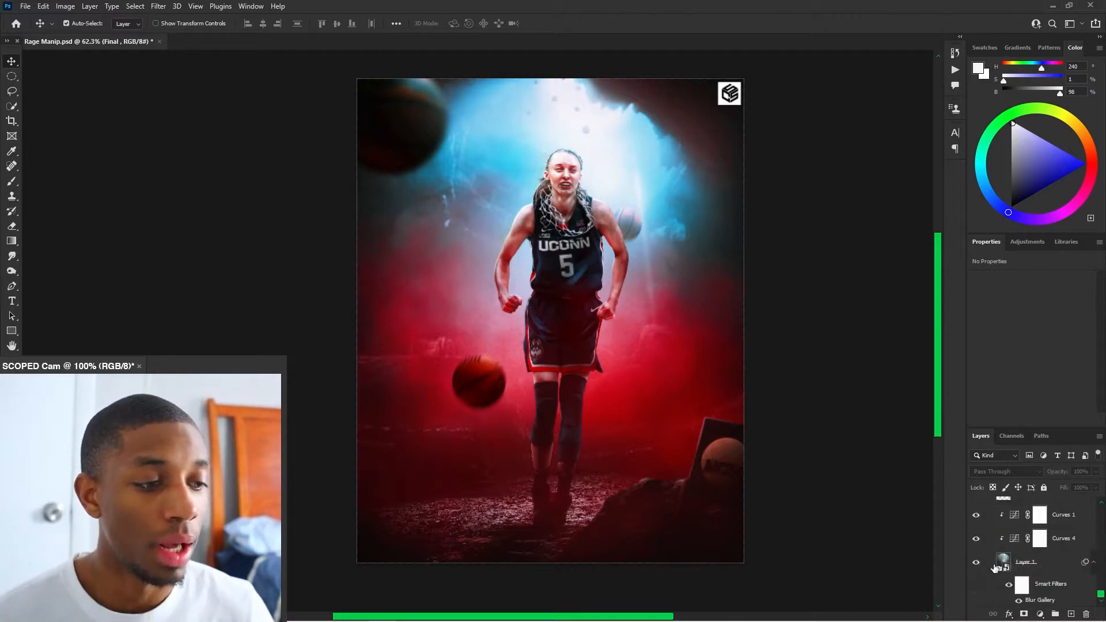
click(976, 563)
click(976, 562)
click(976, 562)
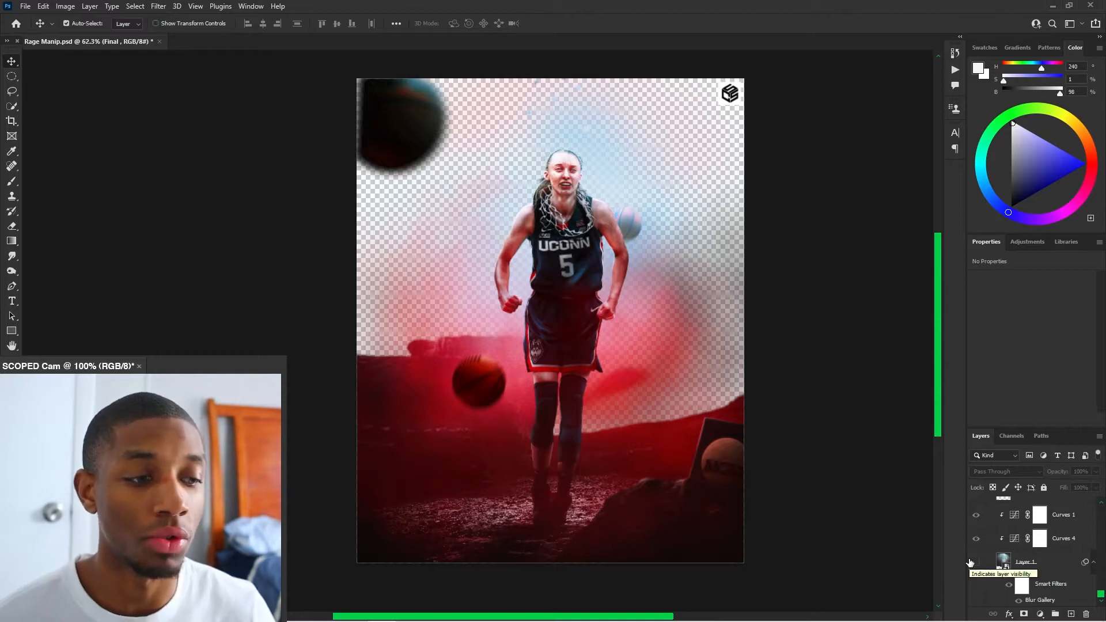
click(975, 562)
double_click(1006, 568)
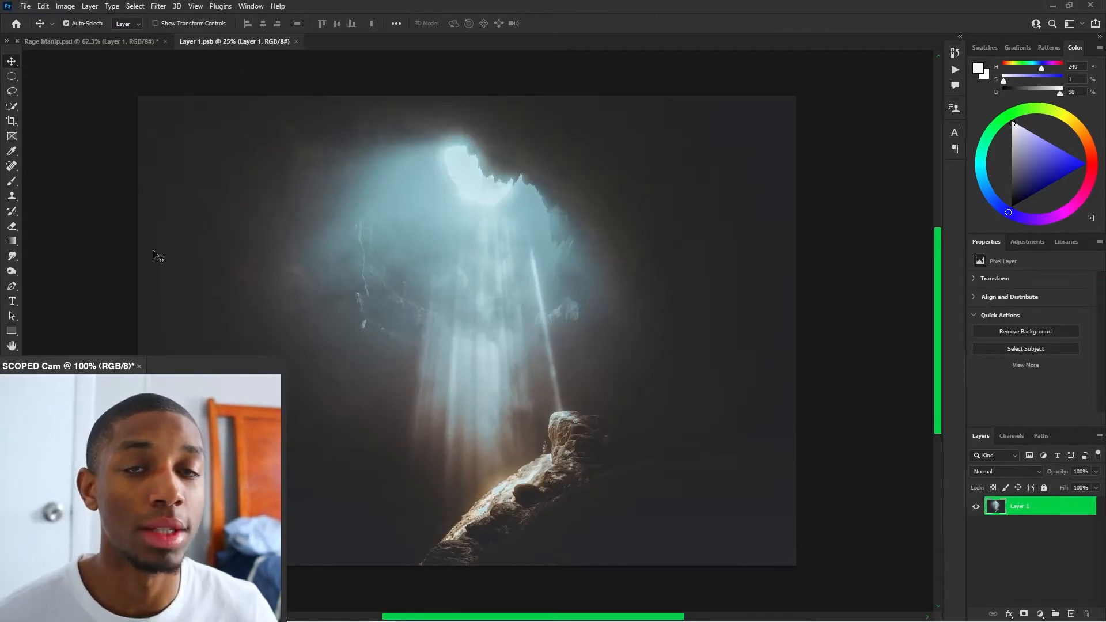
click(296, 42)
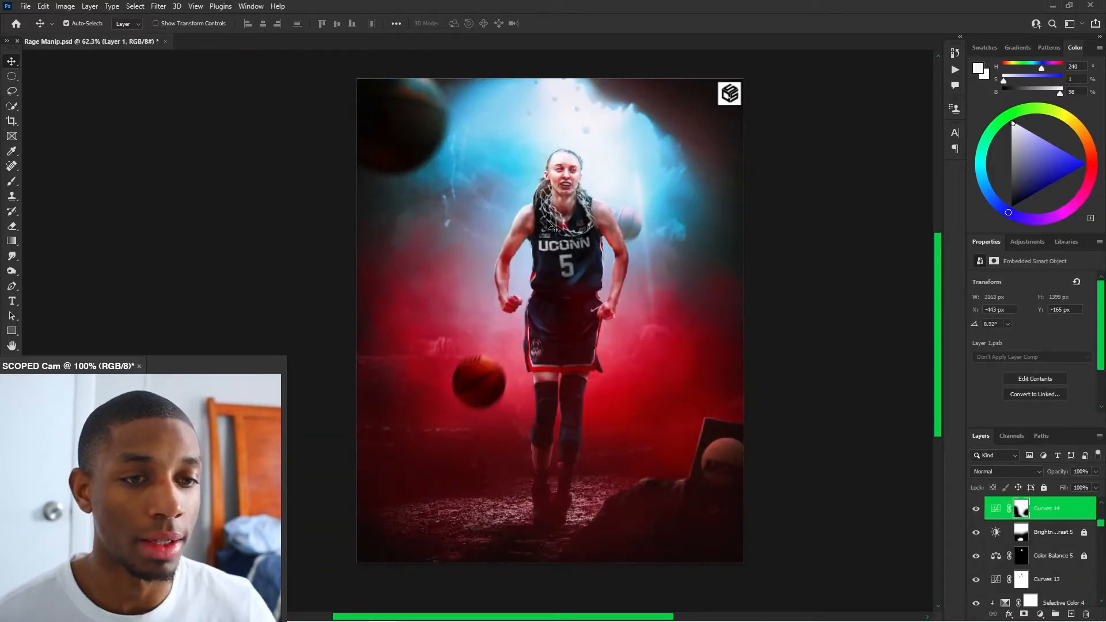
Expand the Background group, check the cave layer's contribution by toggling its visibility, and inspect its unedited source image
scroll(1005, 570, down, 5)
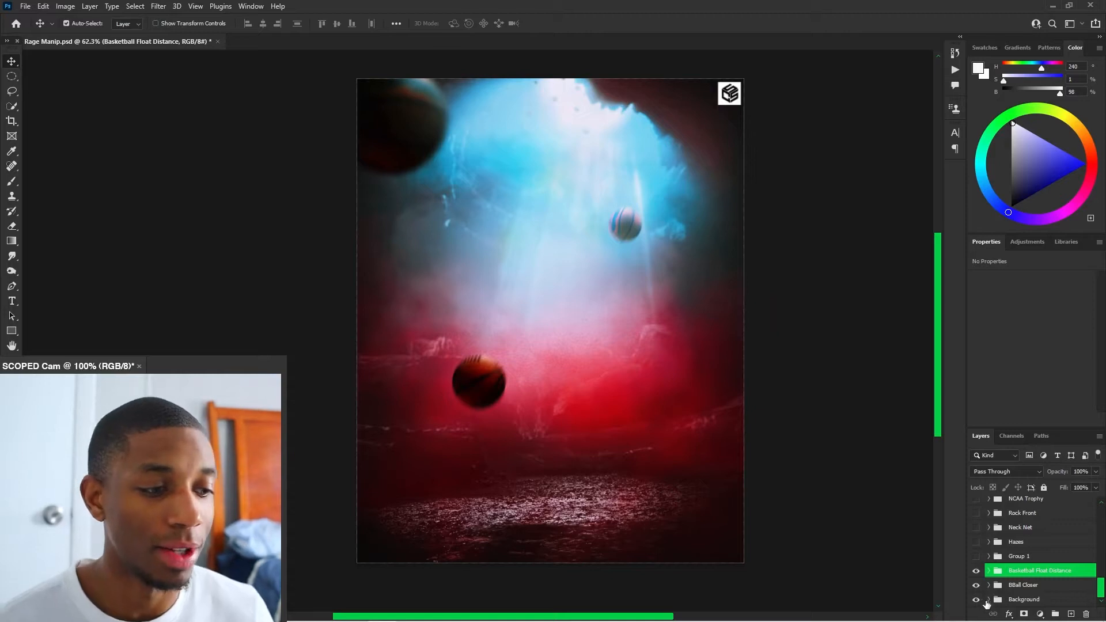
click(989, 599)
scroll(1010, 563, down, 5)
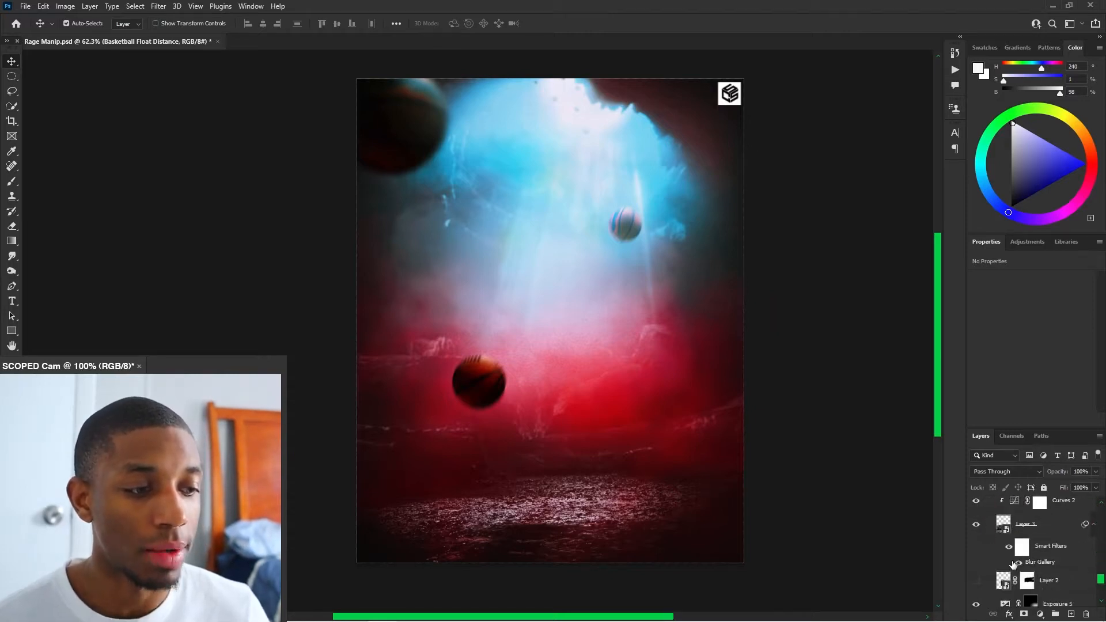
scroll(1010, 564, down, 3)
click(977, 563)
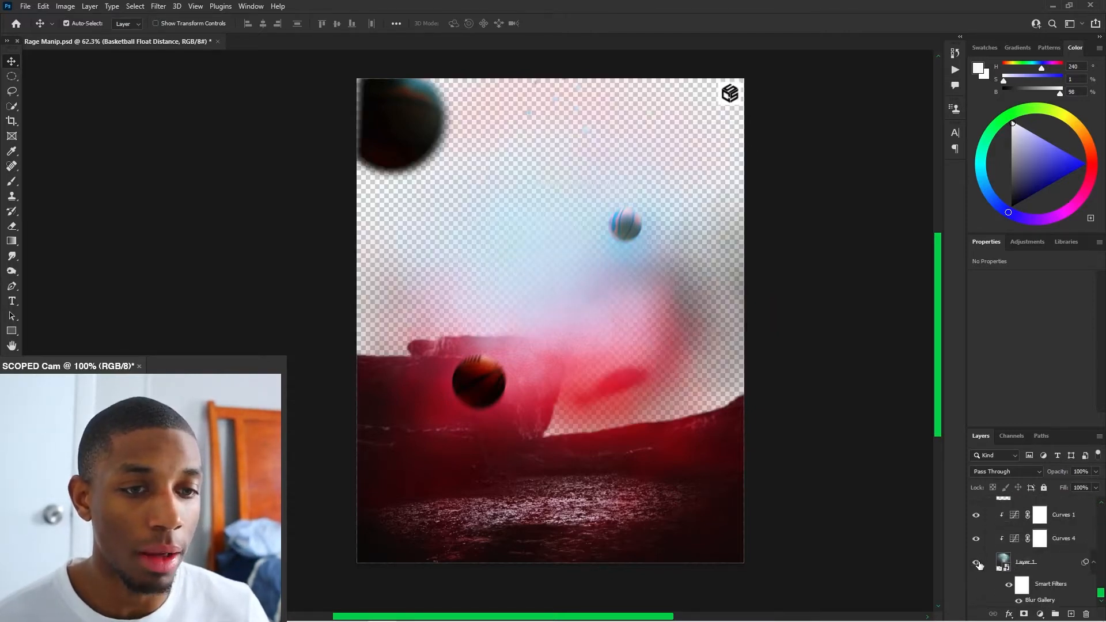
click(977, 562)
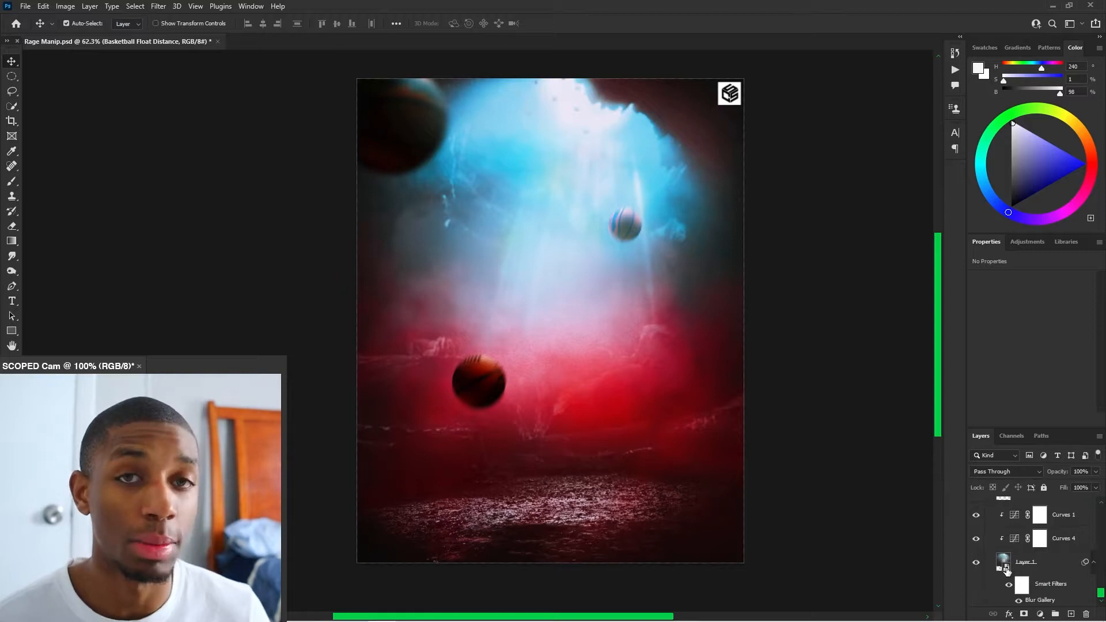
double_click(1005, 567)
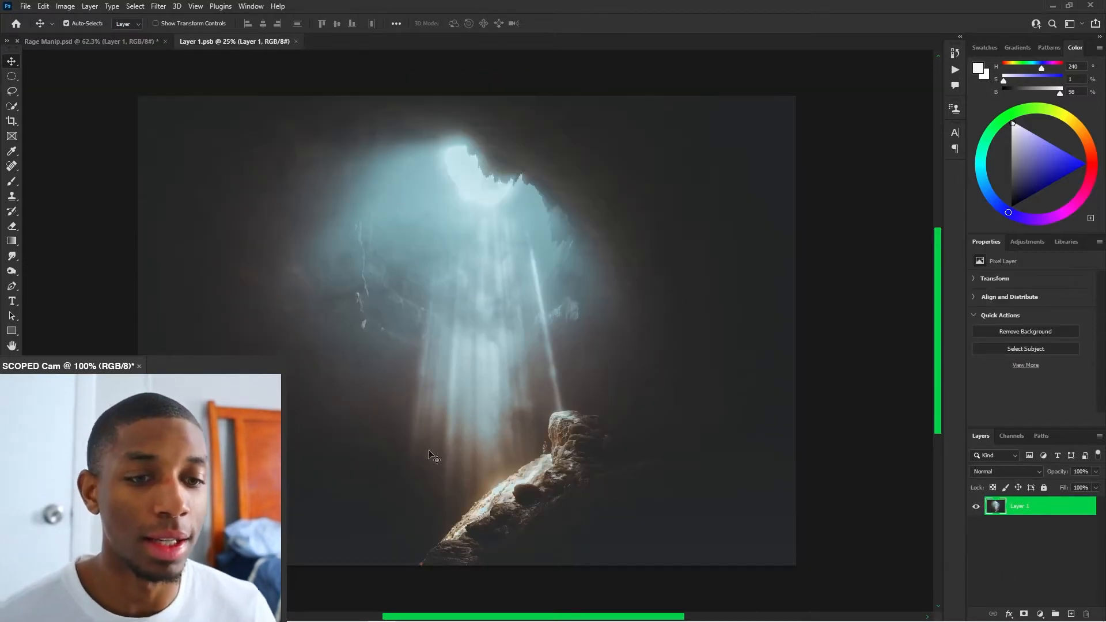
click(296, 41)
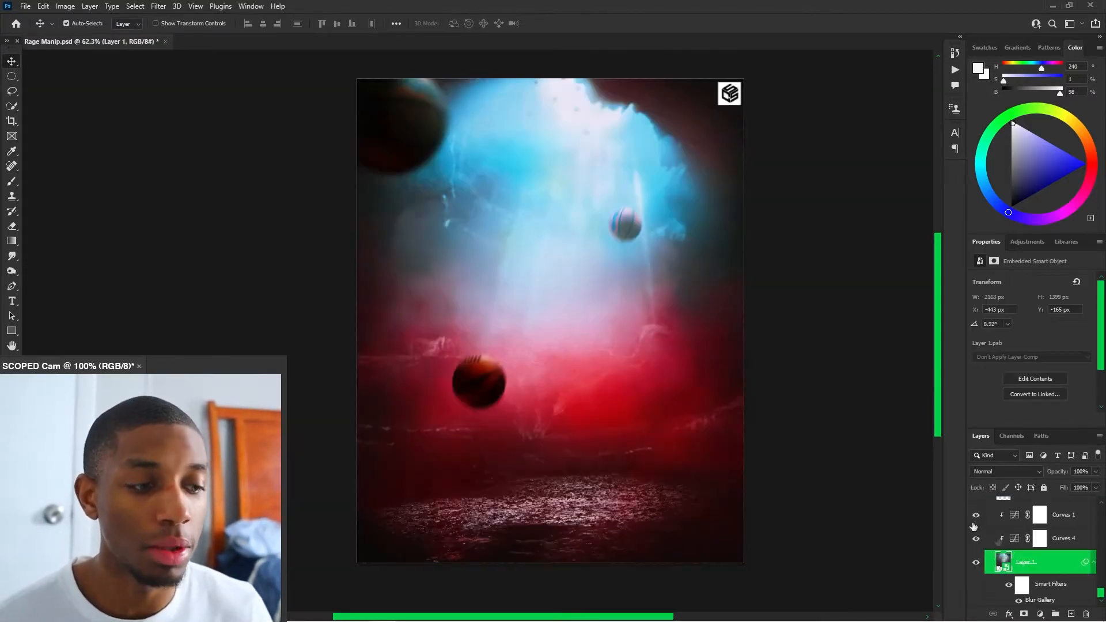
Hide Curves 4, Curves 1, Layer 20, Layer 21 and Exposure 5 above the cave image in the Background group
drag(975, 566, 975, 587)
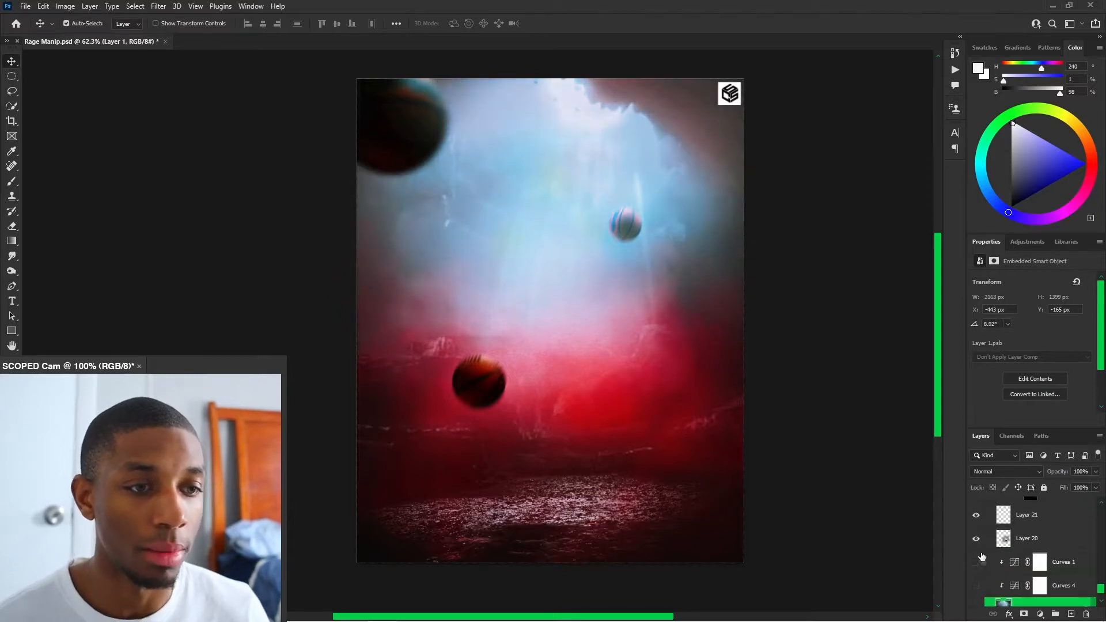
drag(977, 534, 979, 521)
scroll(1014, 543, up, 2)
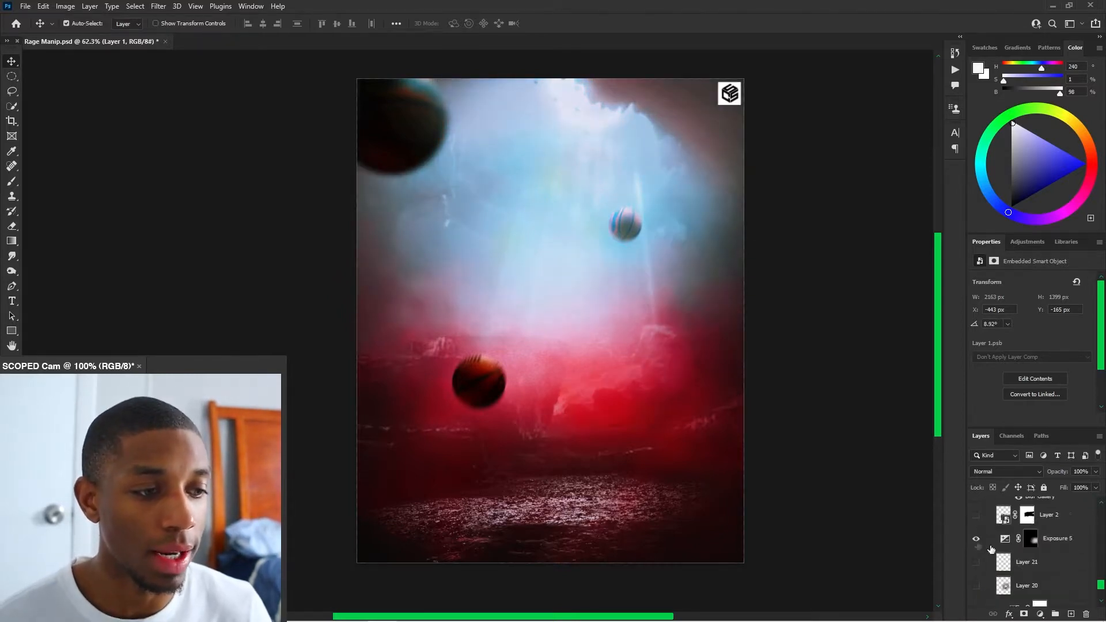
click(974, 539)
scroll(986, 540, down, 2)
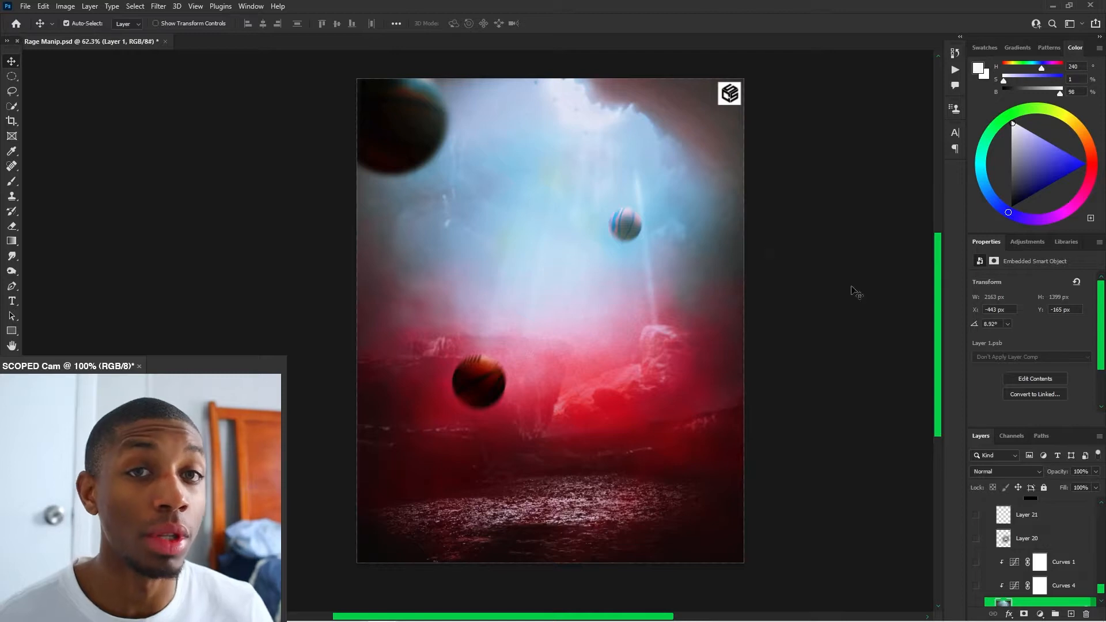
Show Curves 4 above the cave image, compare it on and off, and show Curves 1 as well
scroll(598, 176, up, 1)
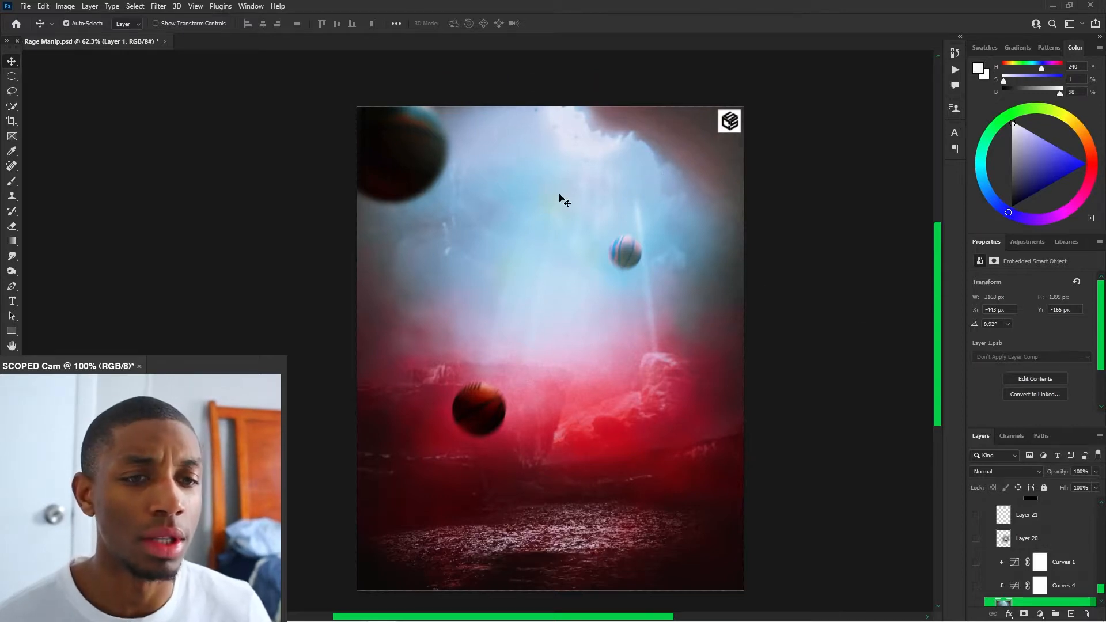
scroll(1004, 533, down, 5)
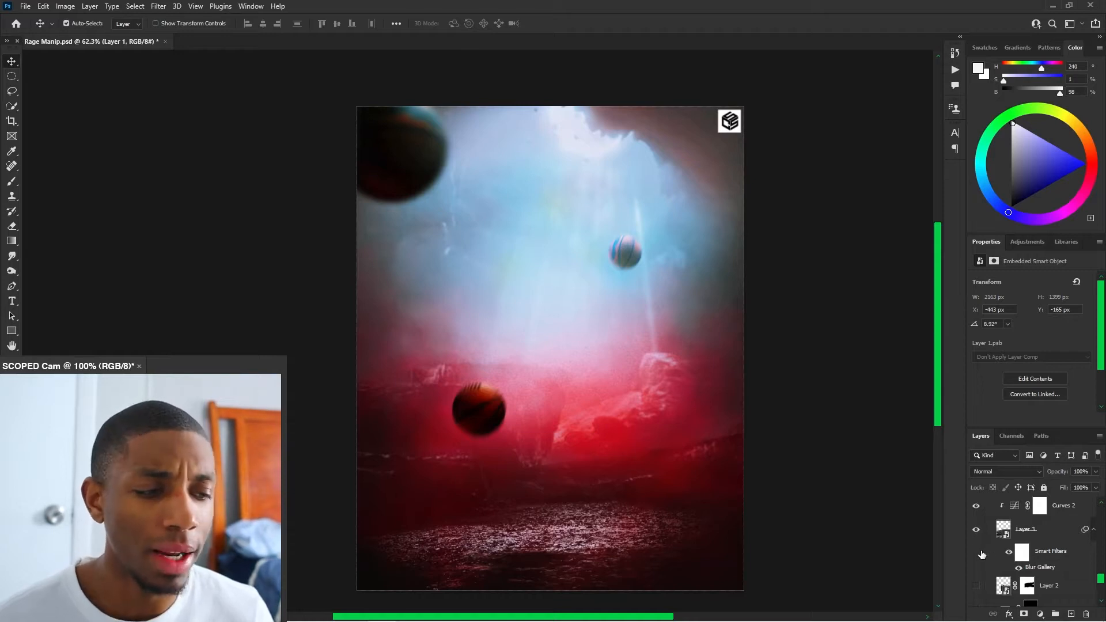
scroll(981, 554, down, 5)
click(974, 562)
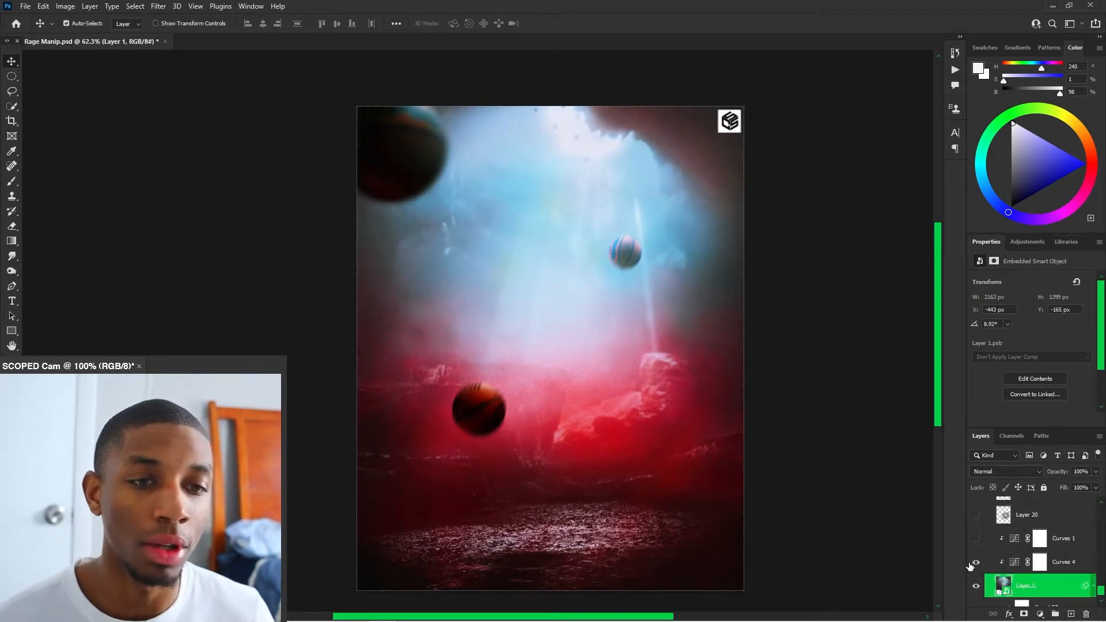
click(974, 562)
click(974, 563)
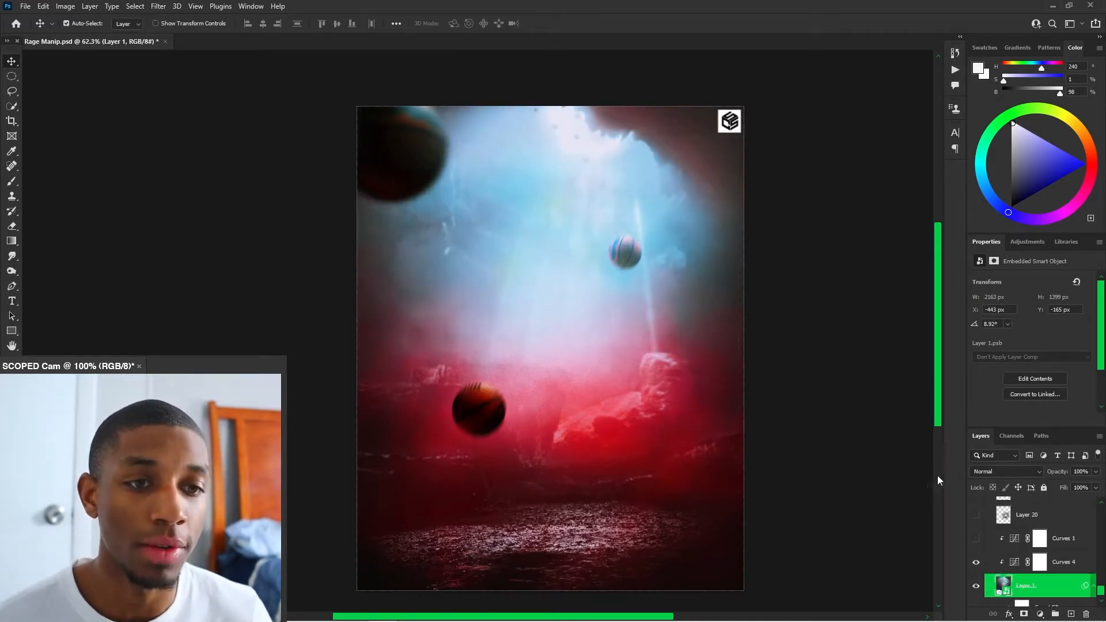
click(976, 538)
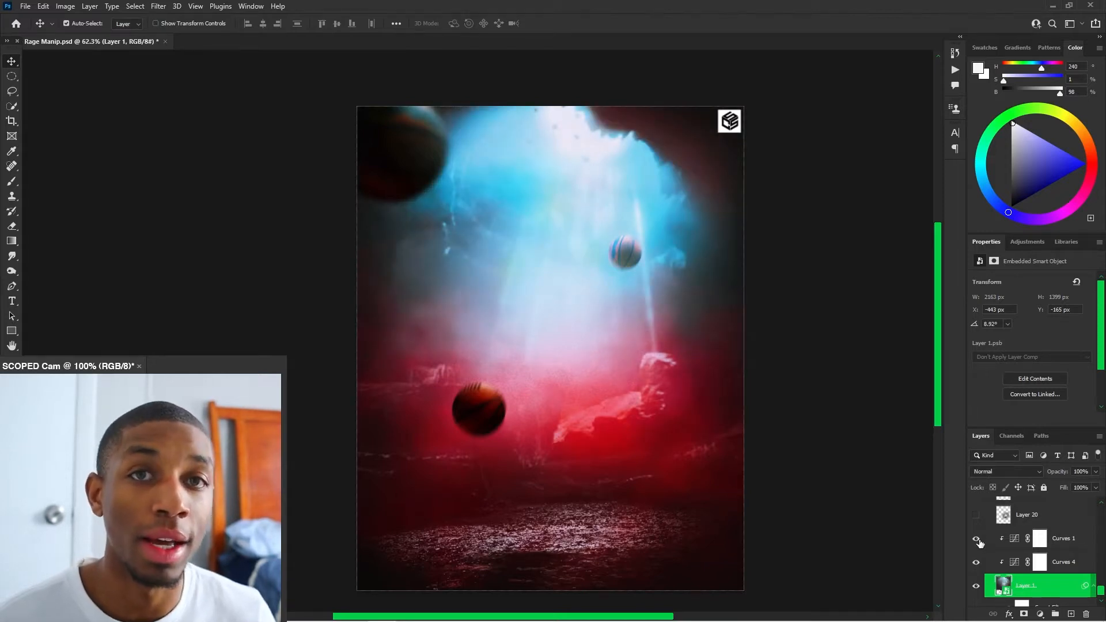
Toggle Layer 20 on and off repeatedly to examine how it darkens the rock in the cave image
click(976, 515)
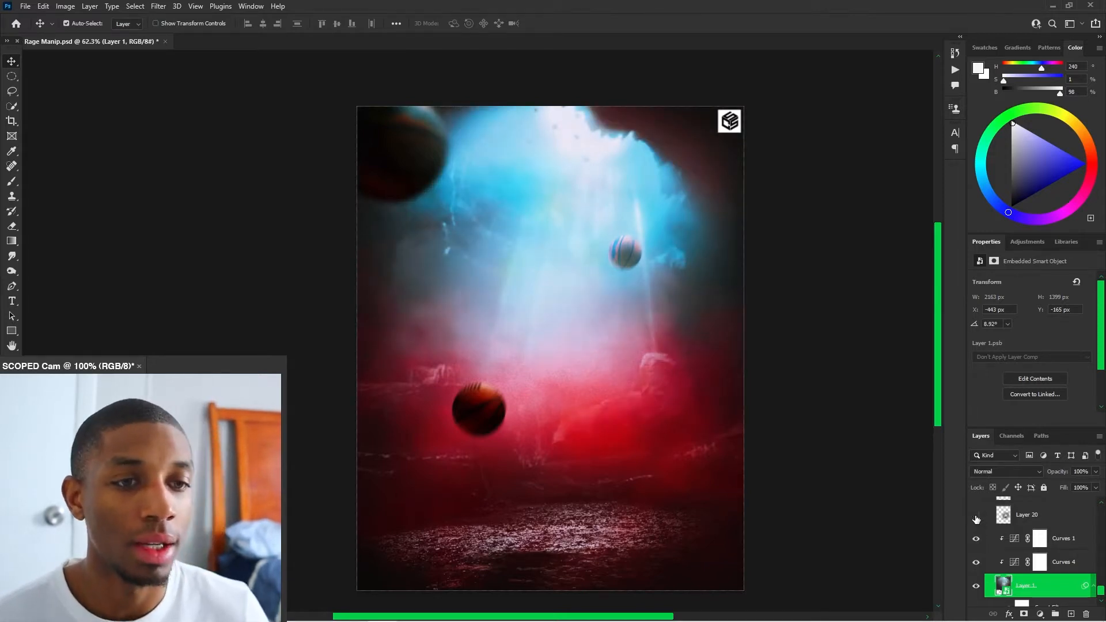
click(976, 516)
click(975, 516)
click(975, 517)
click(975, 517)
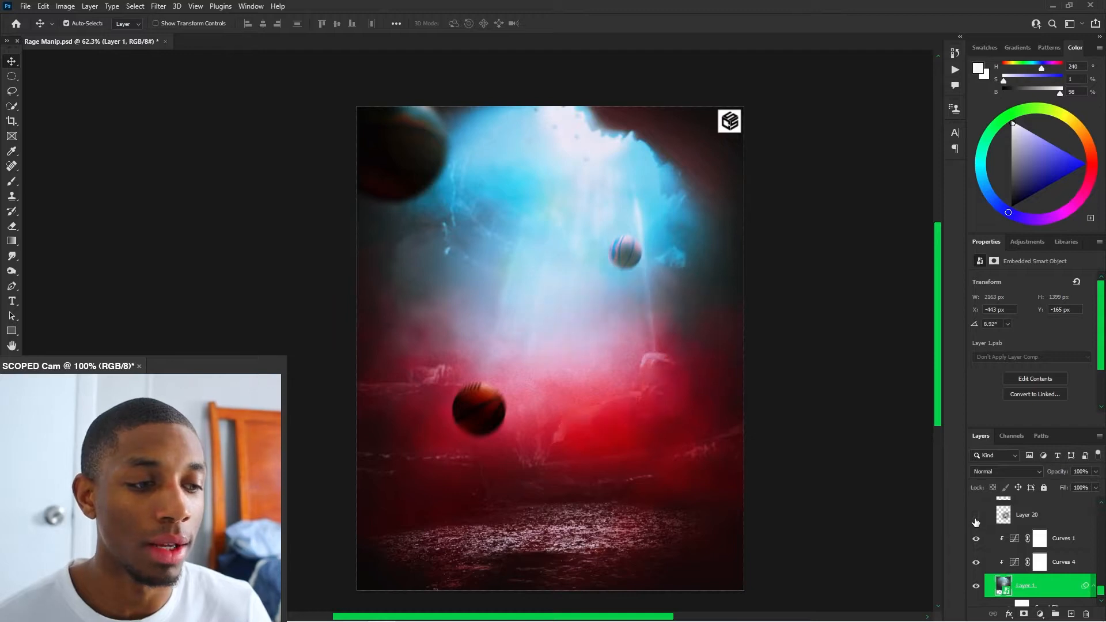
click(976, 517)
click(975, 518)
click(976, 518)
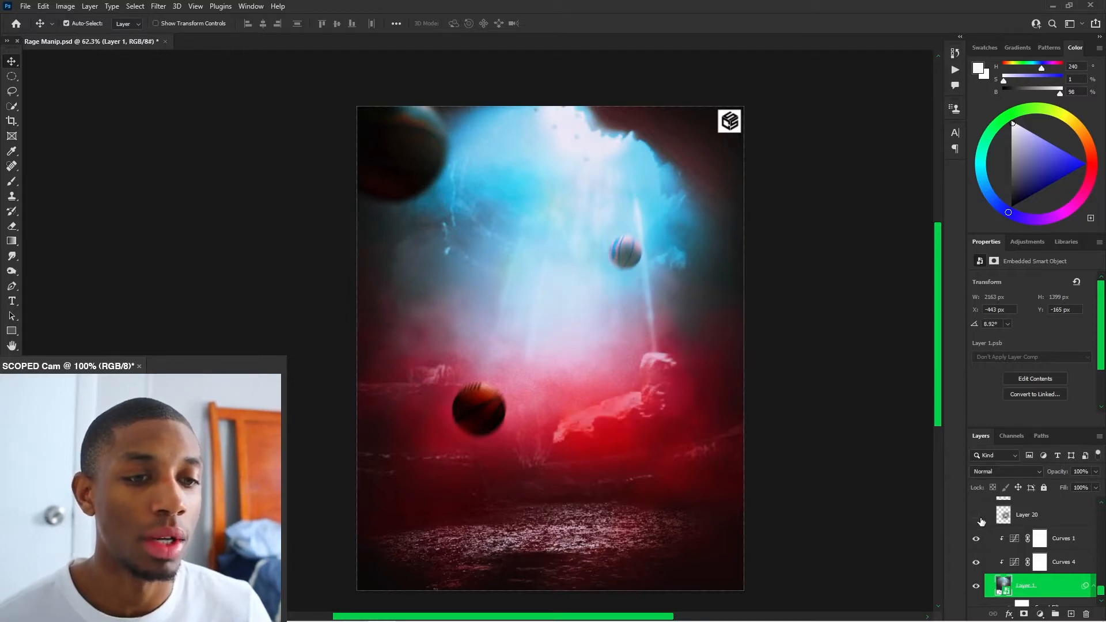
Recheck the effect of Curves 1 and Curves 4, leaving both visible, and turn on Layer 20 and Layer 21
click(976, 538)
click(976, 562)
click(977, 563)
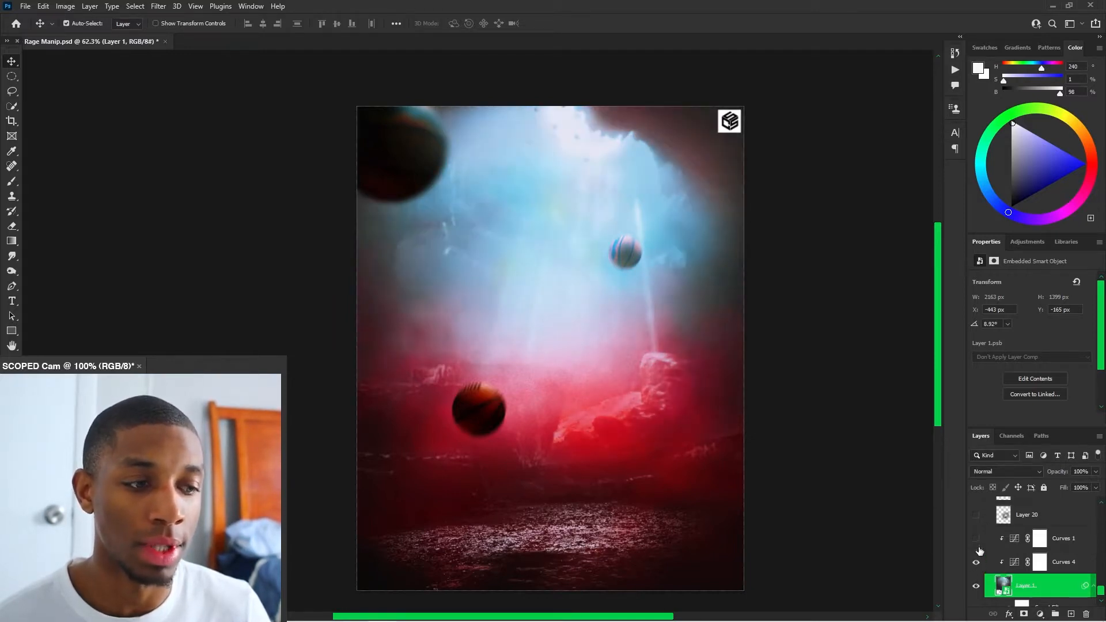
click(977, 541)
click(975, 517)
scroll(989, 550, up, 2)
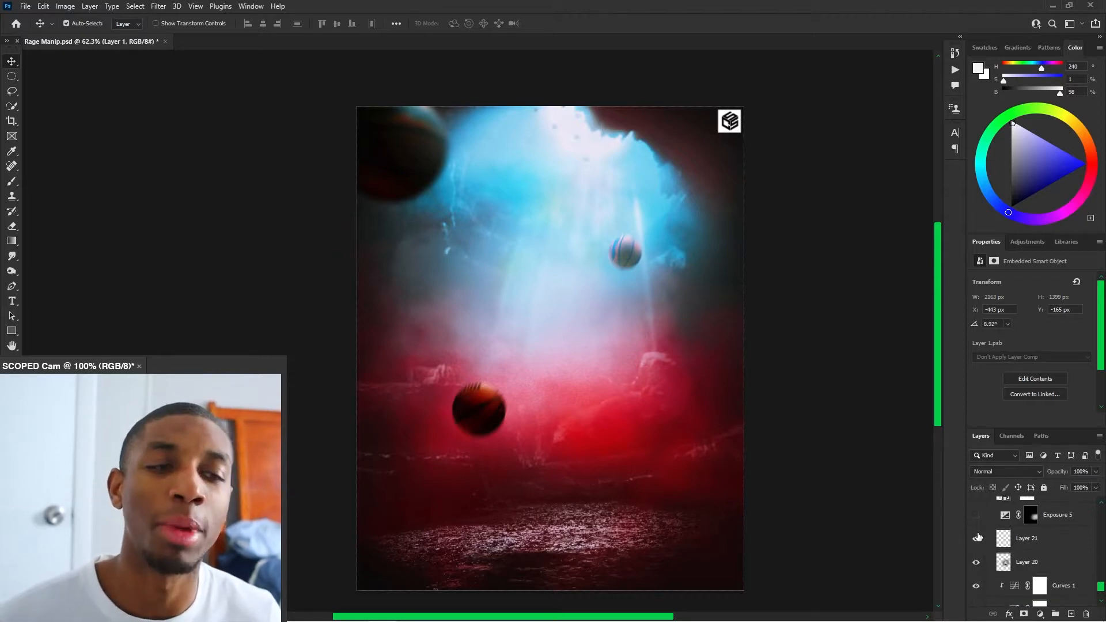
scroll(979, 536, down, 2)
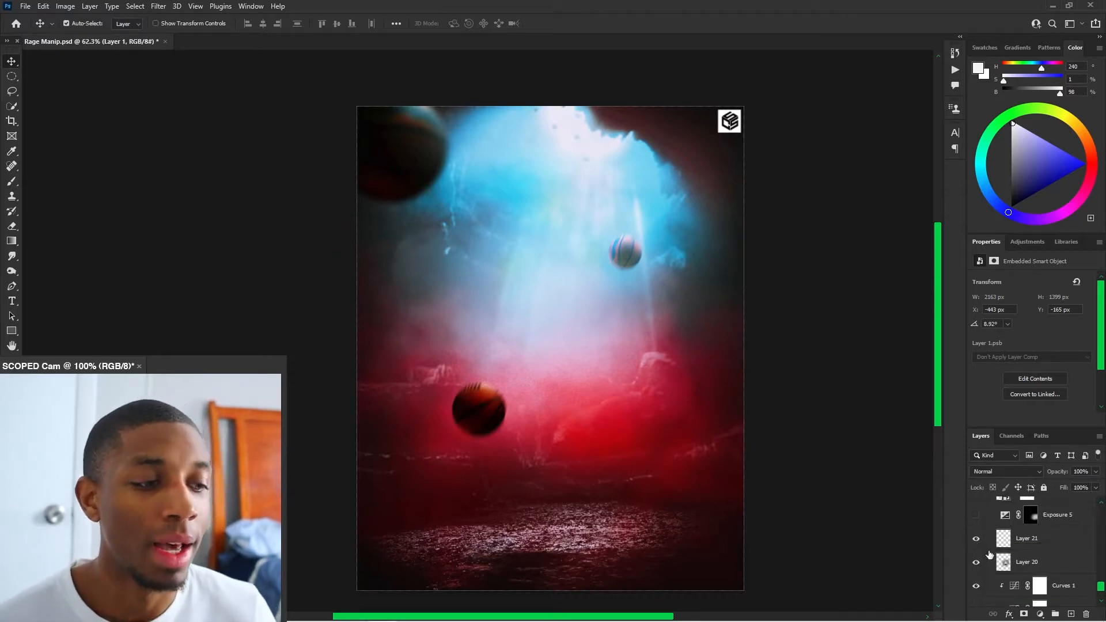
Check the rock with Layer 20 hidden and compare it with the original cave picture in the smart object
click(975, 515)
scroll(979, 521, up, 1)
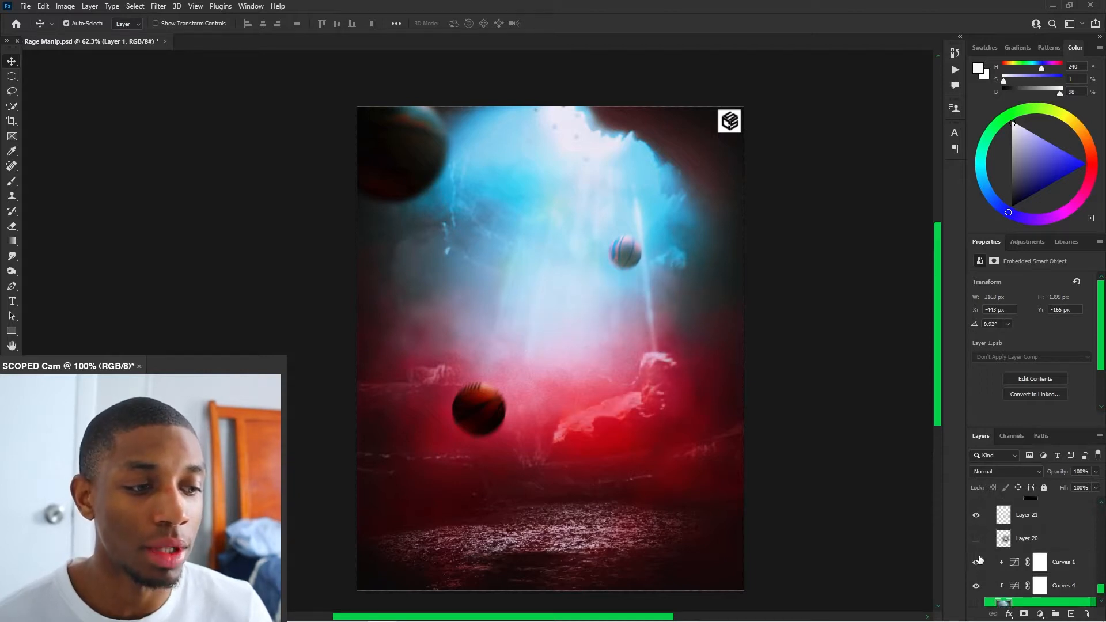
click(1031, 539)
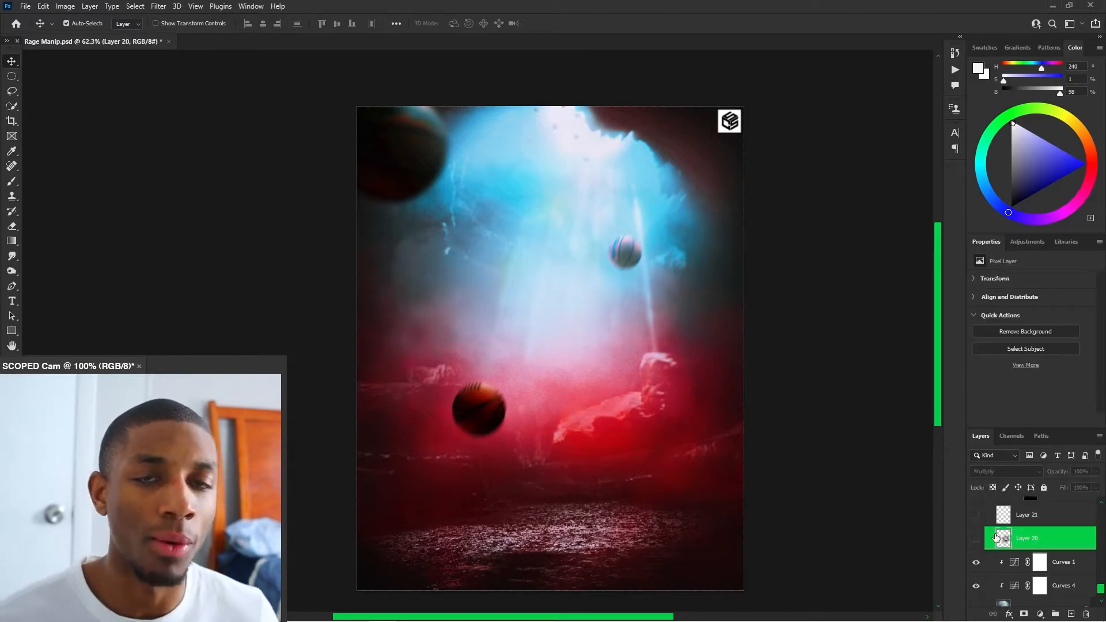
scroll(995, 537, down, 2)
double_click(1003, 562)
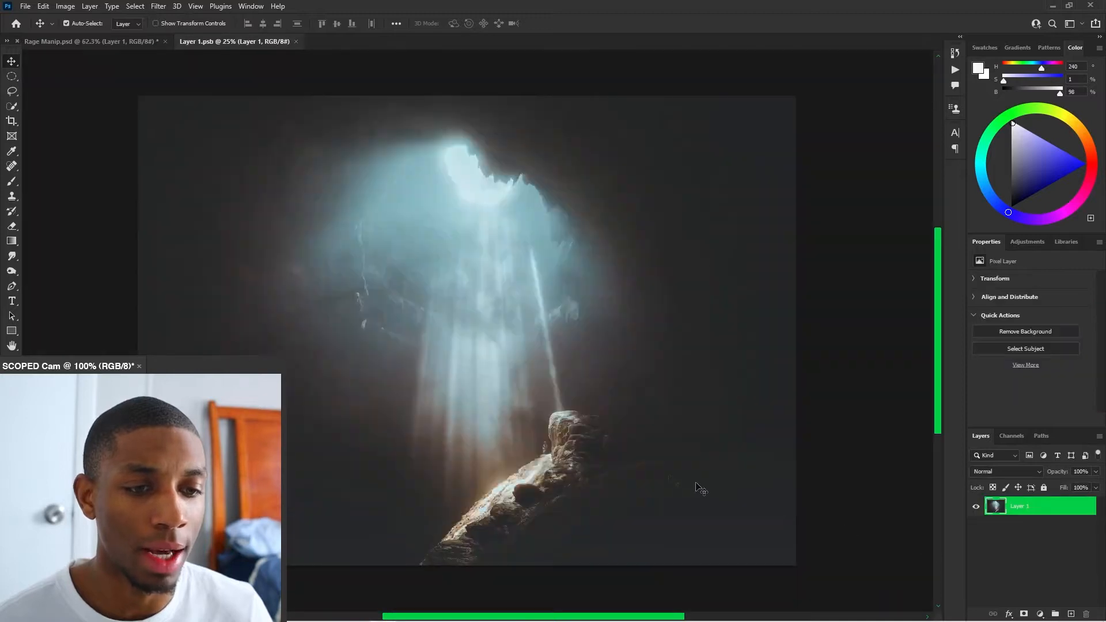
click(295, 41)
Select Layer 20 with its visibility on and activate the Brush tool
scroll(992, 539, up, 2)
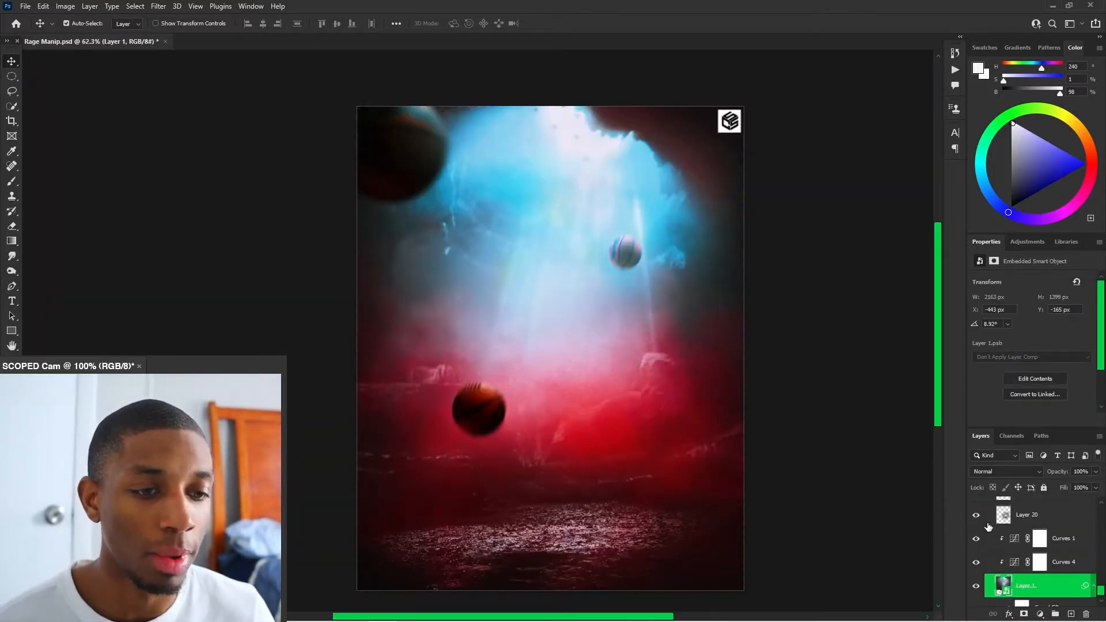
click(975, 514)
click(1037, 539)
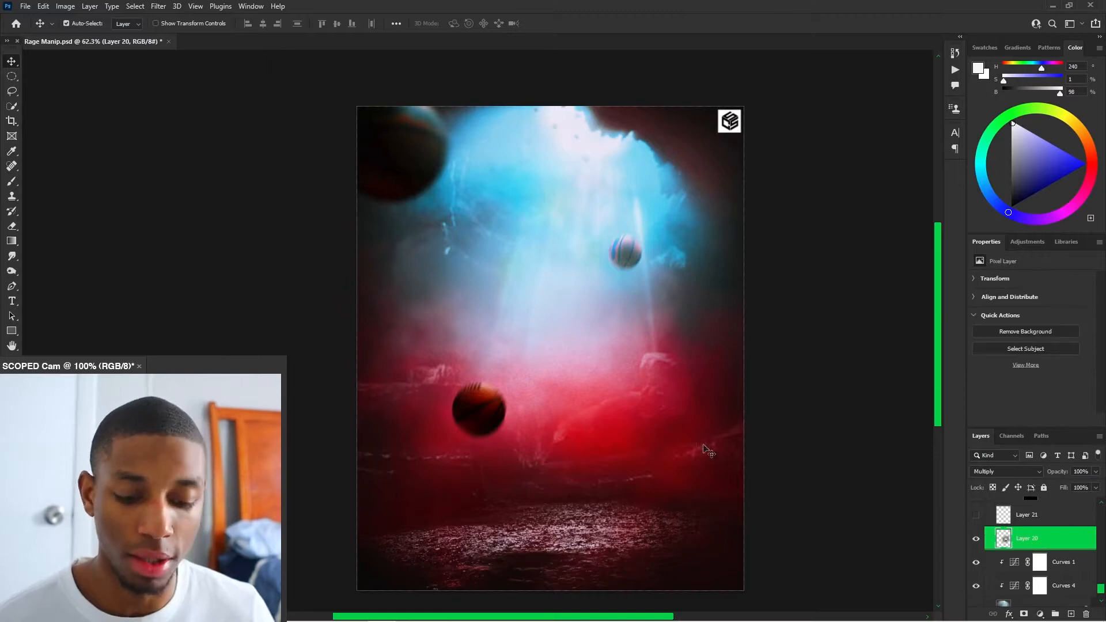
key(b)
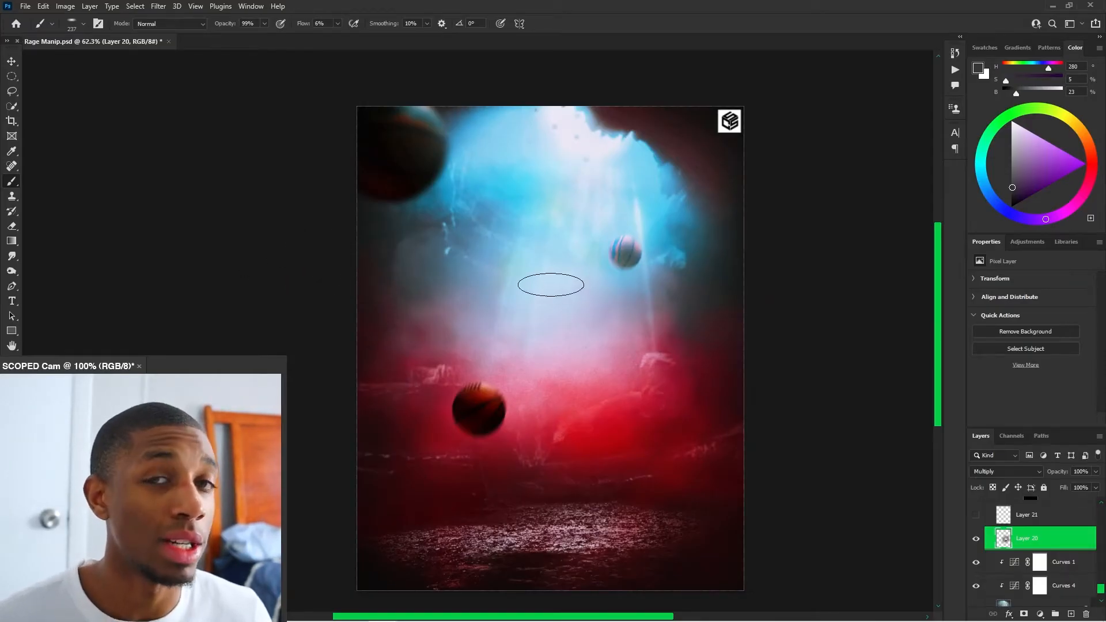
Show Layer 21 and make it the active layer, leaving its layer style unchanged
click(975, 514)
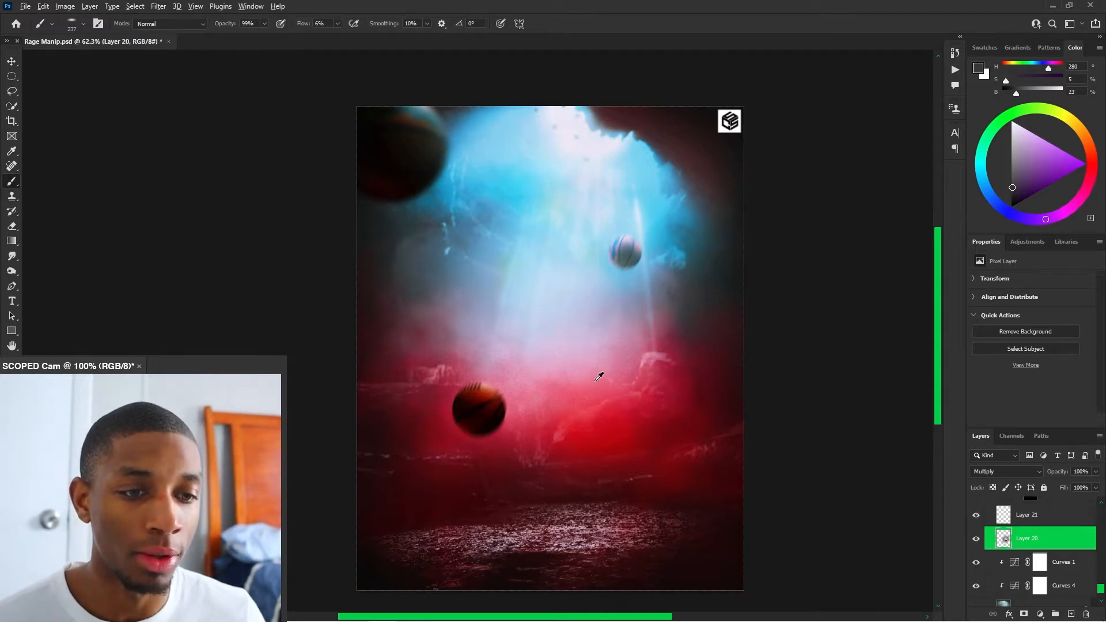
scroll(596, 377, up, 5)
scroll(666, 427, down, 2)
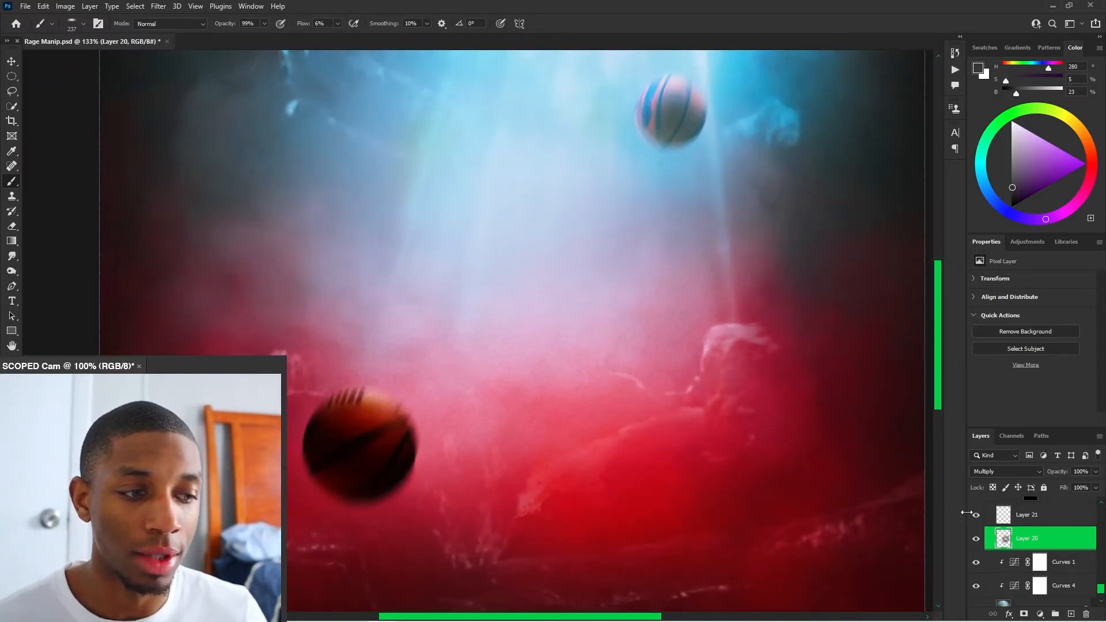
click(987, 518)
double_click(981, 522)
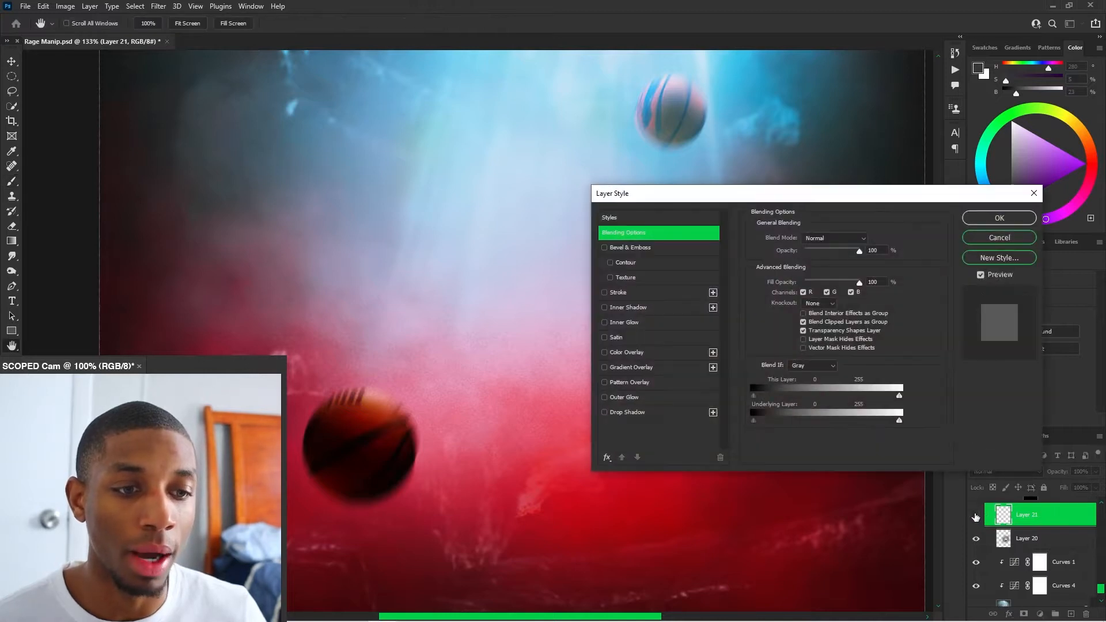
key(Escape)
Make the brush tip round, swap the foreground colour to white and reduce the brush size to 127 px
scroll(654, 311, up, 3)
right_click(656, 337)
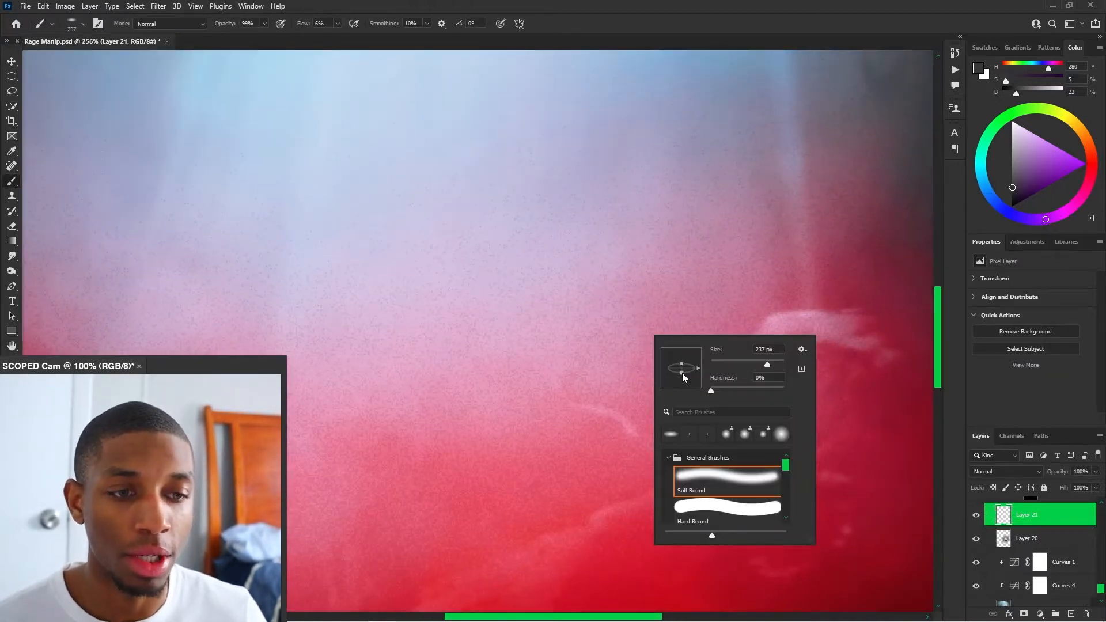
drag(681, 373, 681, 385)
key(Return)
key(x)
drag(320, 307, 257, 306)
Set the brush flow to 87% and raise its hardness to about 69%
click(336, 24)
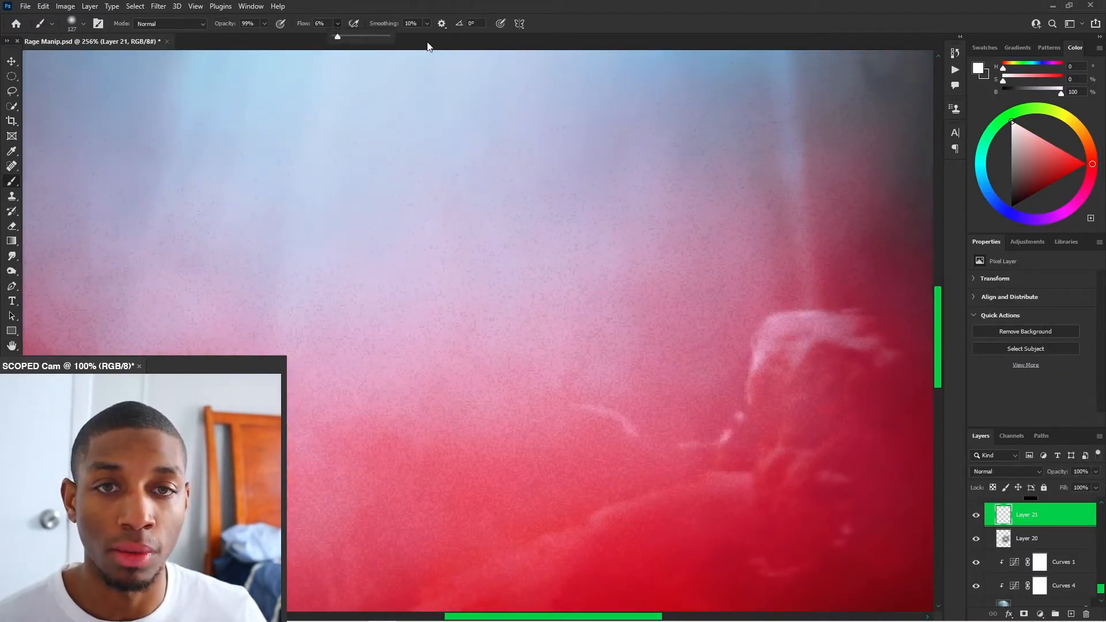
drag(365, 38, 384, 38)
mouse_move(444, 267)
mouse_down()
mouse_move(436, 316)
mouse_move(340, 524)
mouse_up()
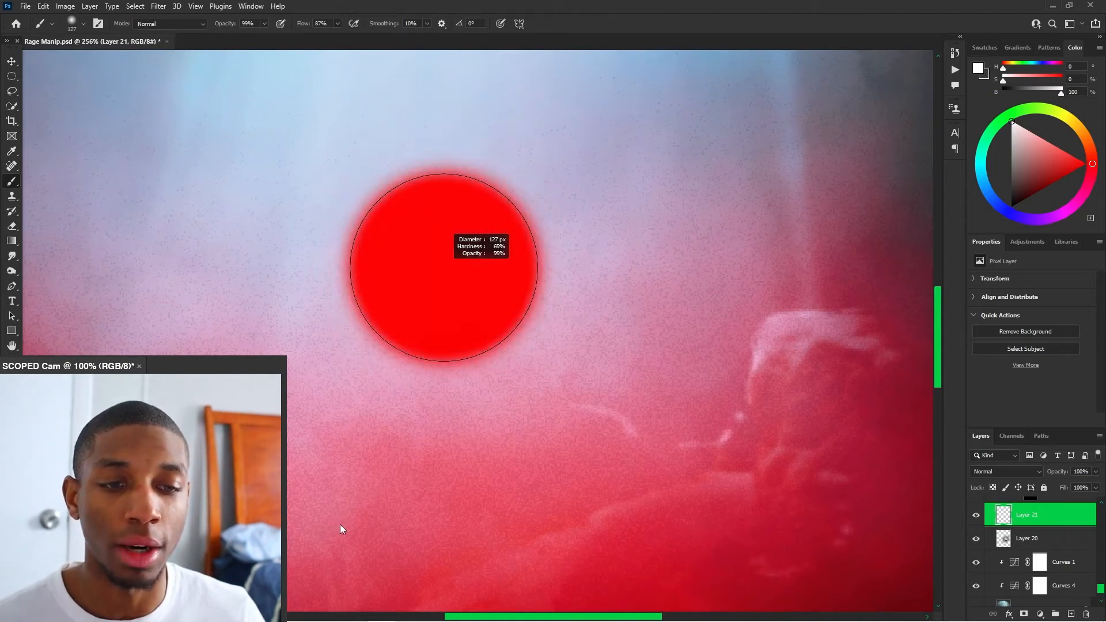
Paint a white demo highlight beside the rock on Layer 21 with a smaller brush and trim its edge with the Eraser
mouse_move(456, 387)
mouse_down()
mouse_move(431, 437)
mouse_move(320, 451)
mouse_up()
mouse_move(628, 392)
mouse_down()
mouse_move(730, 397)
mouse_move(703, 409)
mouse_move(708, 514)
mouse_up()
key(e)
drag(694, 563, 688, 563)
drag(735, 399, 599, 409)
Undo the demo paint and eraser strokes, keeping Layer 21 visible
key(ctrl+z)
key(ctrl+z)
key(ctrl+z)
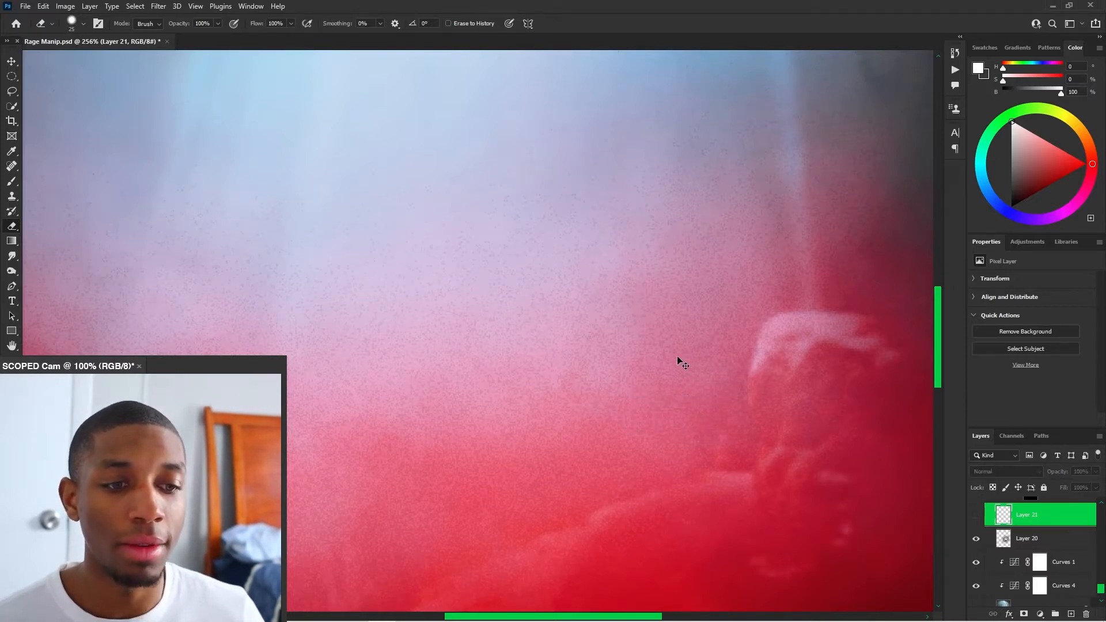
key(ctrl+shift+z)
key(ctrl+shift+z)
key(ctrl+shift+z)
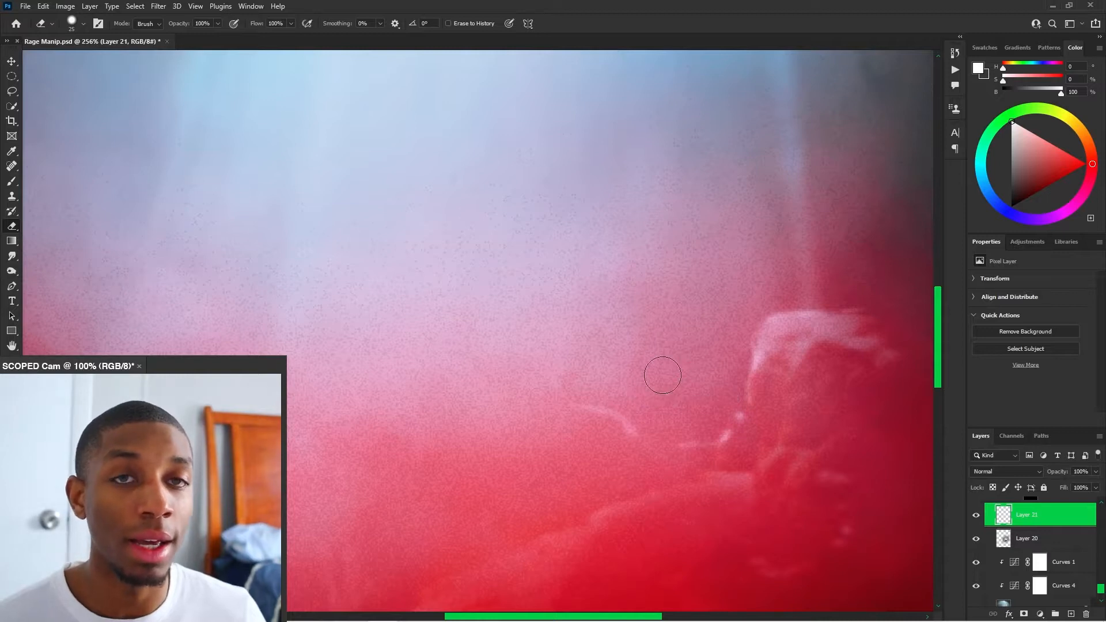
Switch to the Blur tool
drag(10, 276, 67, 282)
click(13, 257)
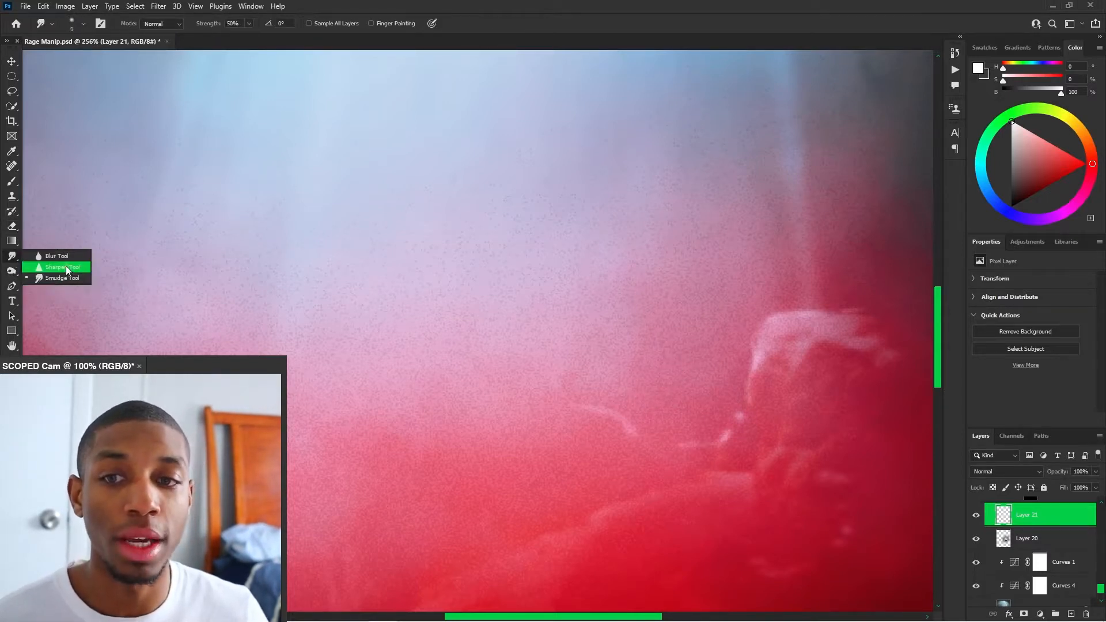
click(62, 257)
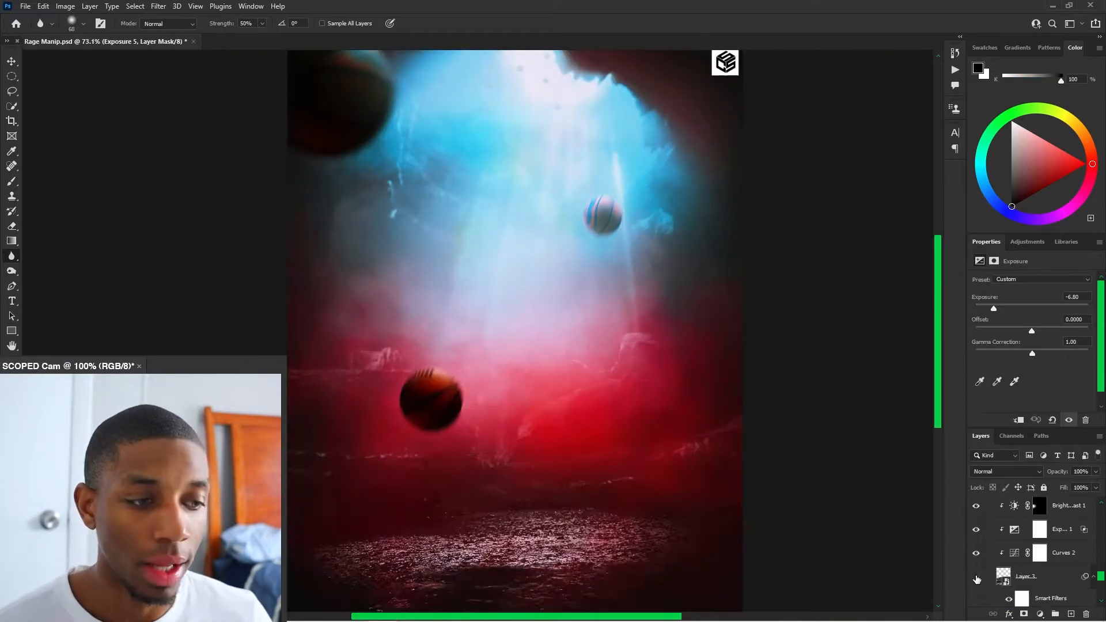
Compare the composition with Layer 3 hidden and shown, leaving the layer visible
click(976, 576)
click(976, 577)
click(975, 576)
click(976, 577)
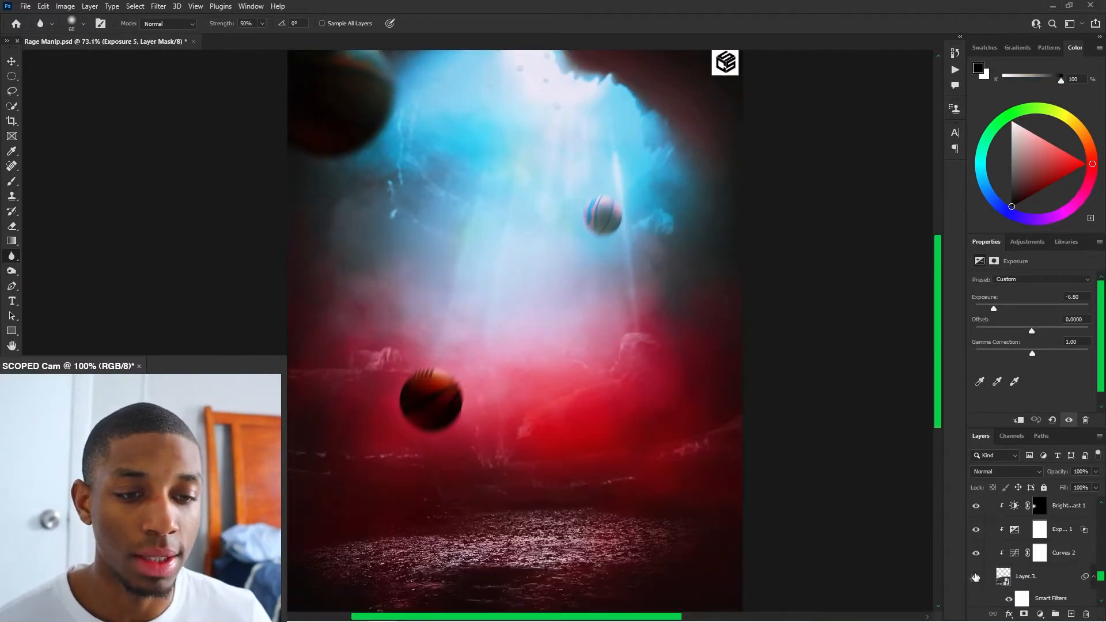
click(975, 577)
click(974, 577)
click(975, 577)
click(974, 577)
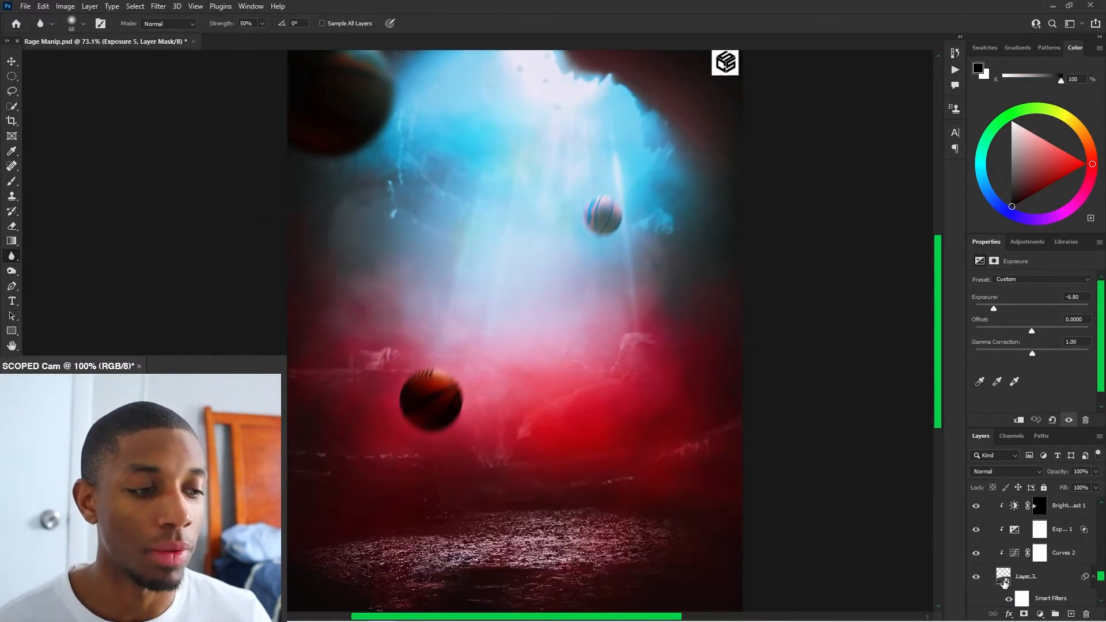
Select Layer 3, dismiss its layer style unchanged and open the smart object's contents
click(1002, 578)
key(space)
double_click(1005, 583)
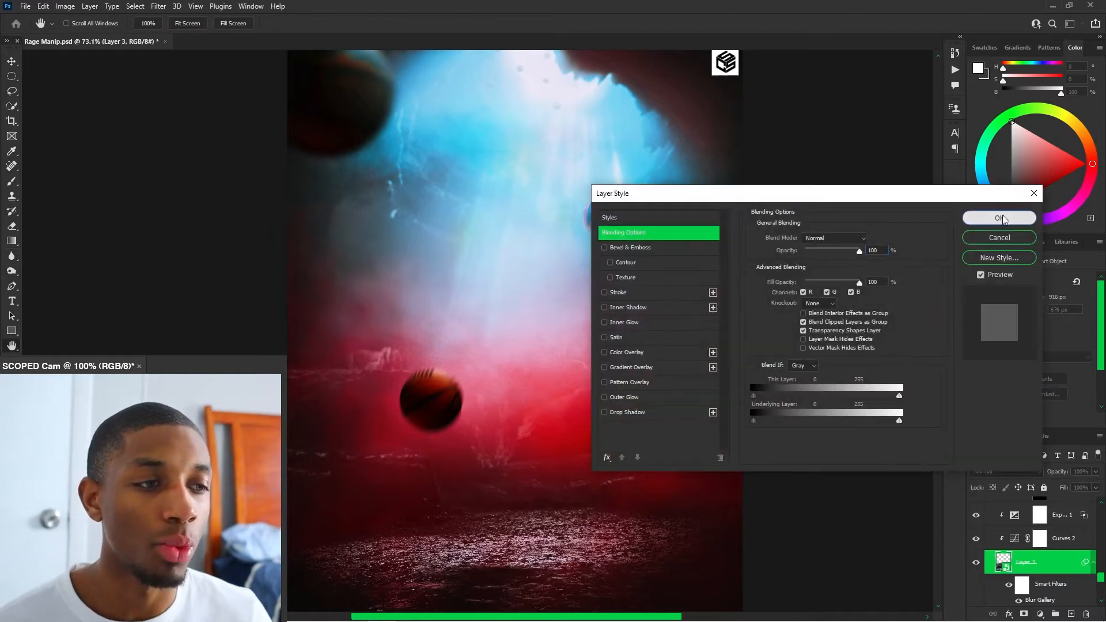
key(Escape)
double_click(1004, 568)
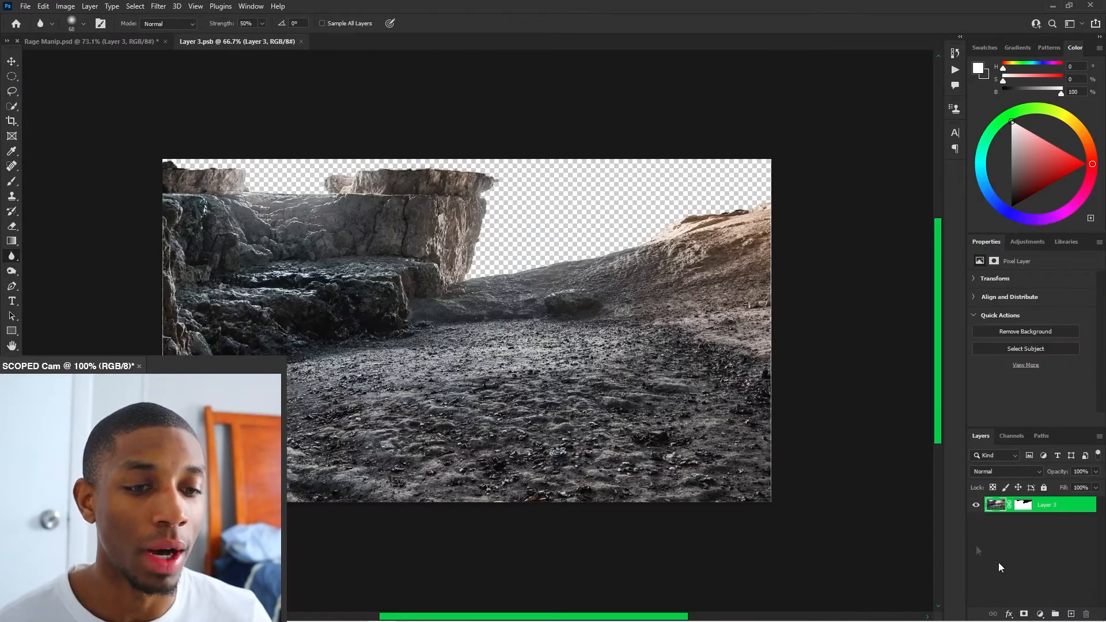
scroll(510, 242, up, 1)
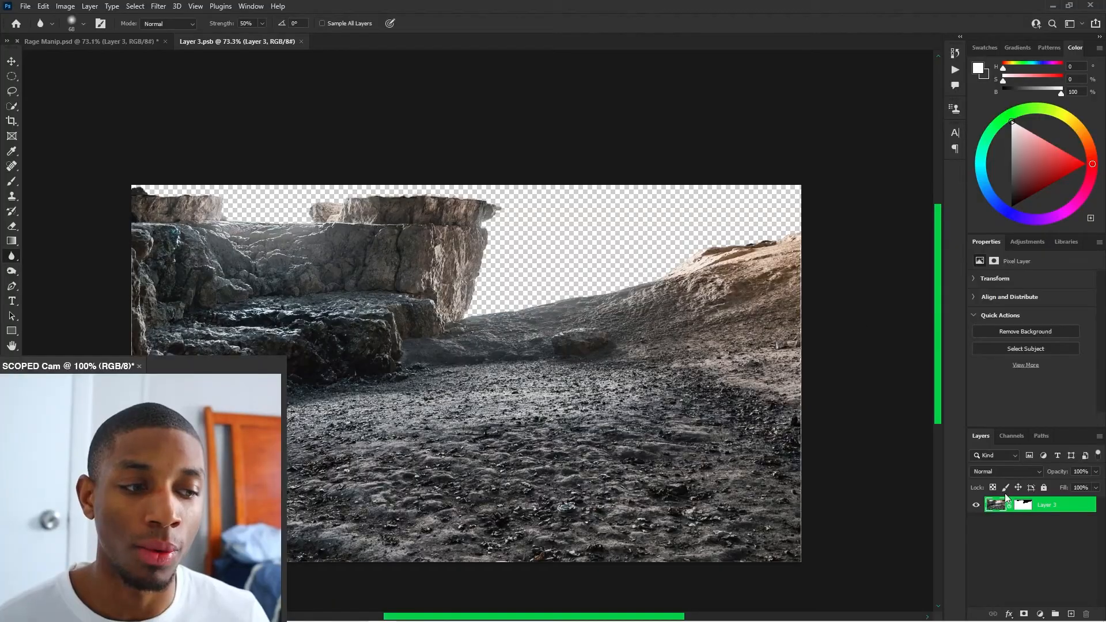
Disable Layer 3's mask inside the smart object and compare the full cave picture with the masked cutout
right_click(1021, 506)
click(1020, 515)
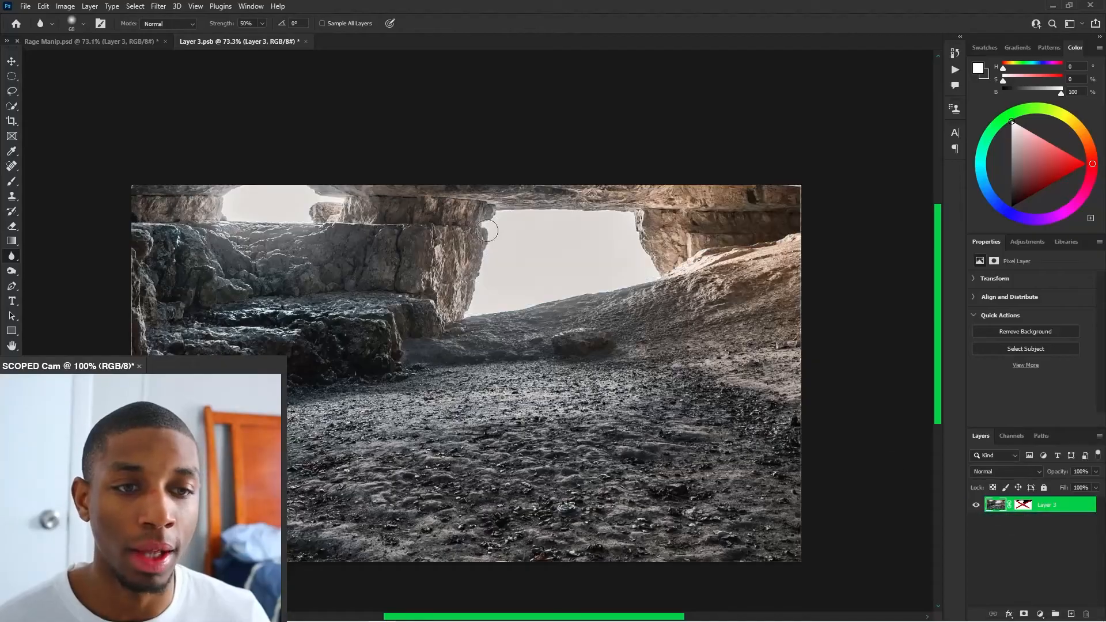
key(ctrl+z)
key(ctrl+z)
key(ctrl+shift+z)
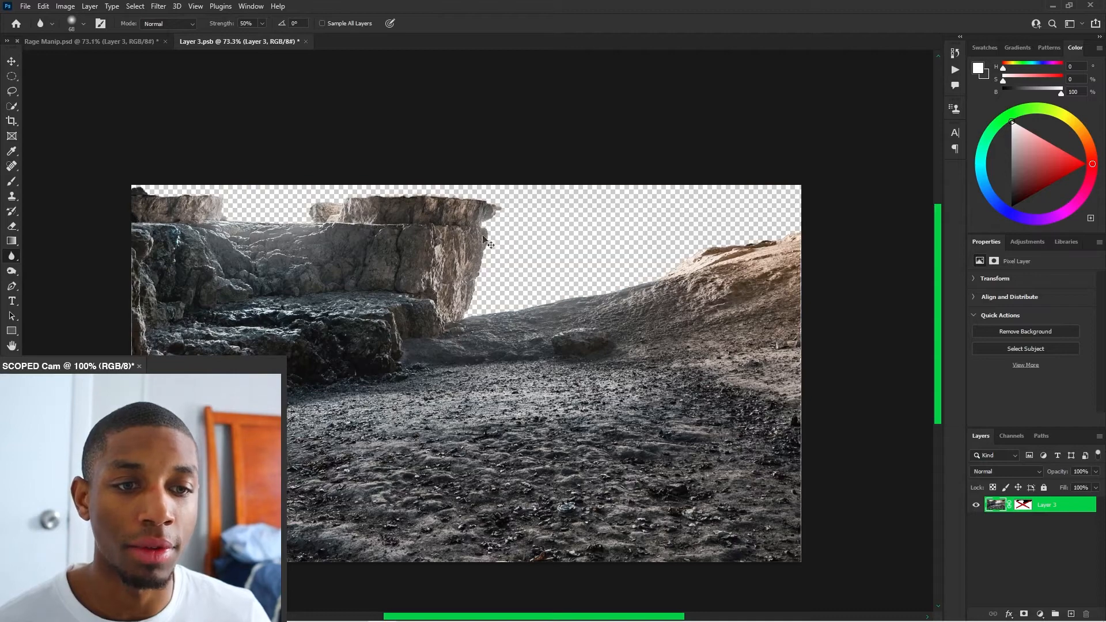
key(ctrl+shift+z)
Examine the unmasked cave up close, restore the layer mask, then save and close the smart object
scroll(431, 189, up, 2)
scroll(431, 190, up, 3)
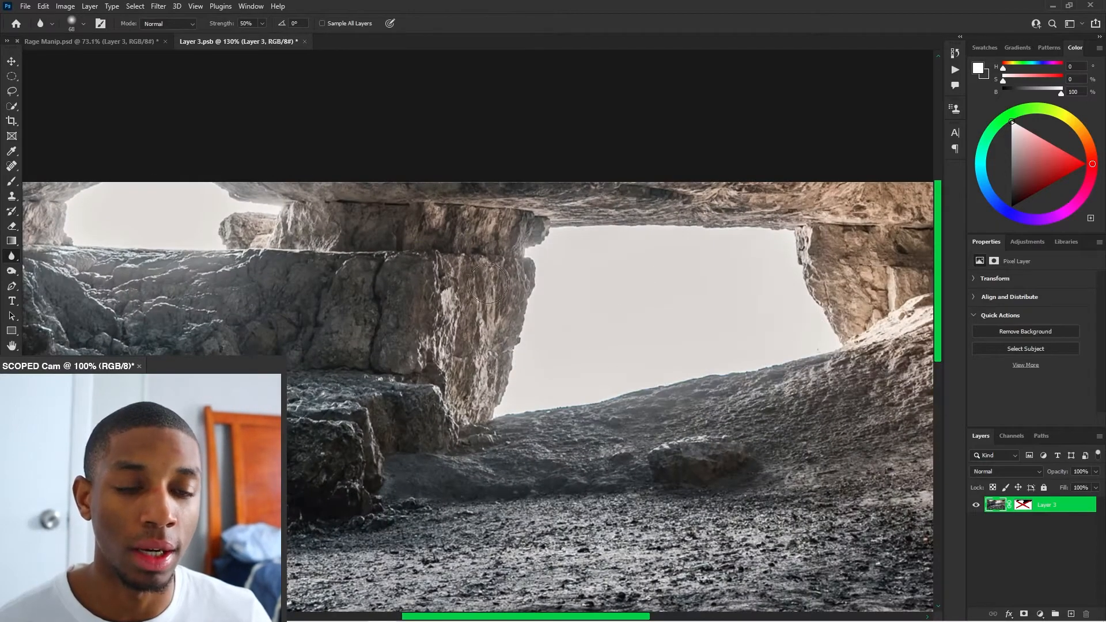
scroll(487, 283, down, 1)
key(ctrl+z)
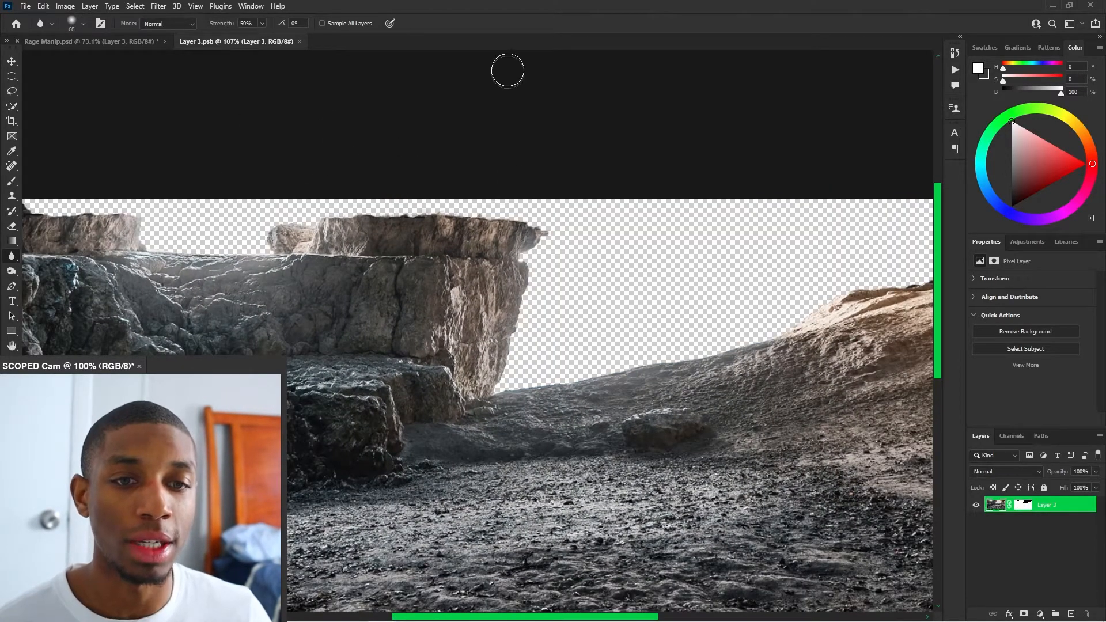
key(ctrl+shift+z)
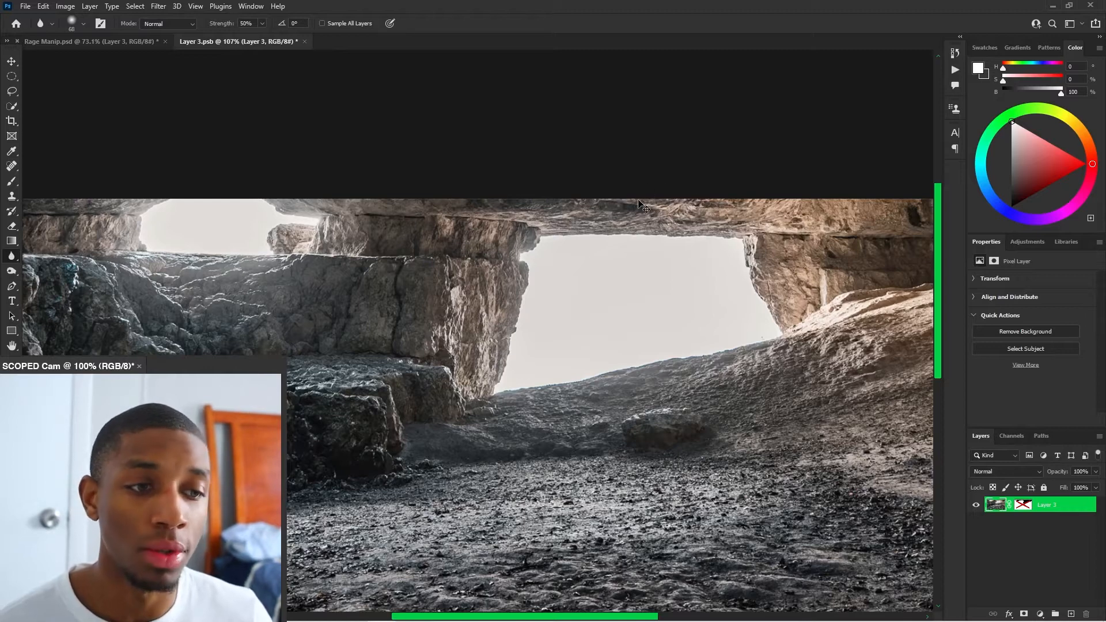
key(ctrl+z)
key(ctrl+s)
key(ctrl+w)
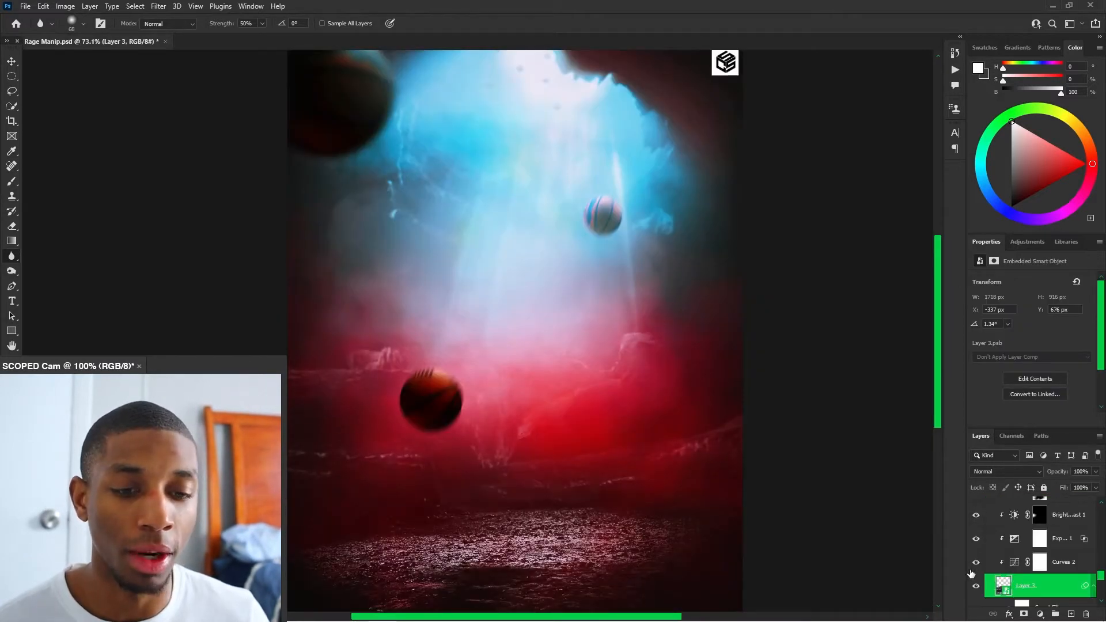
Hide Curves 2, Exposure 1, Brightness/Contrast 1, Exposure 4 and Exposure 17 to inspect Layer 3 without its adjustments
click(975, 538)
click(974, 516)
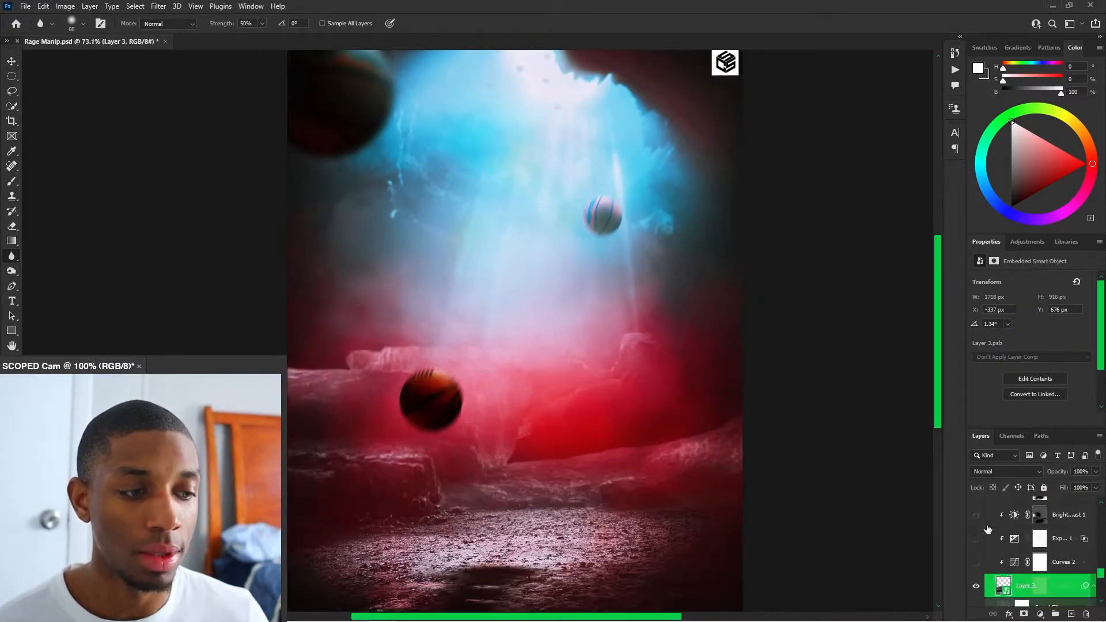
scroll(987, 528, up, 2)
click(974, 518)
click(975, 539)
scroll(603, 382, down, 1)
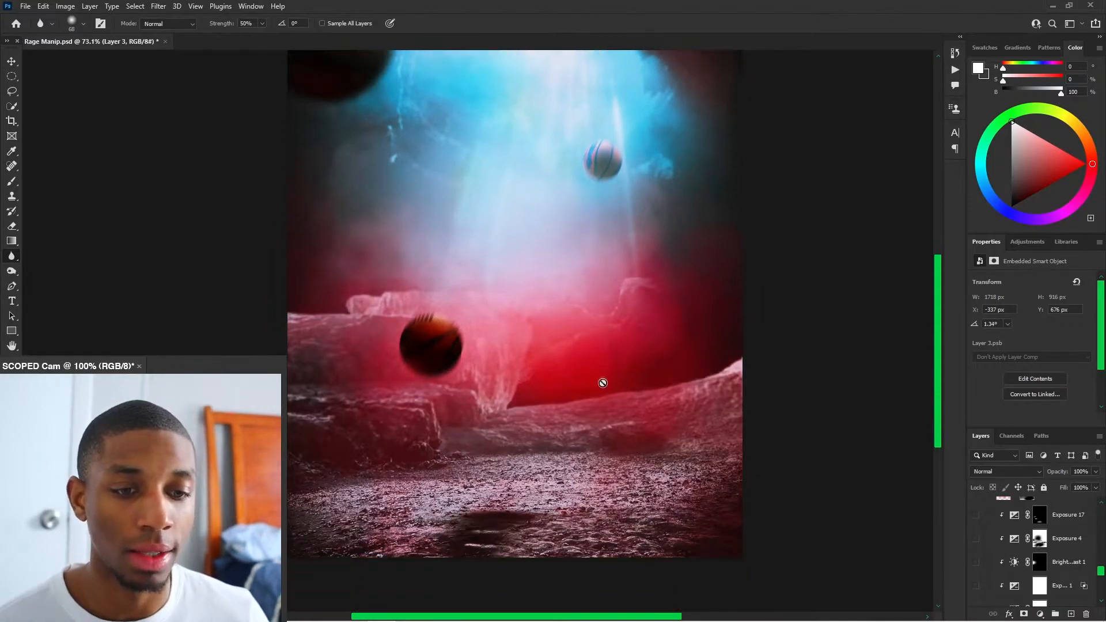
scroll(541, 271, down, 3)
scroll(683, 117, up, 2)
scroll(638, 441, down, 1)
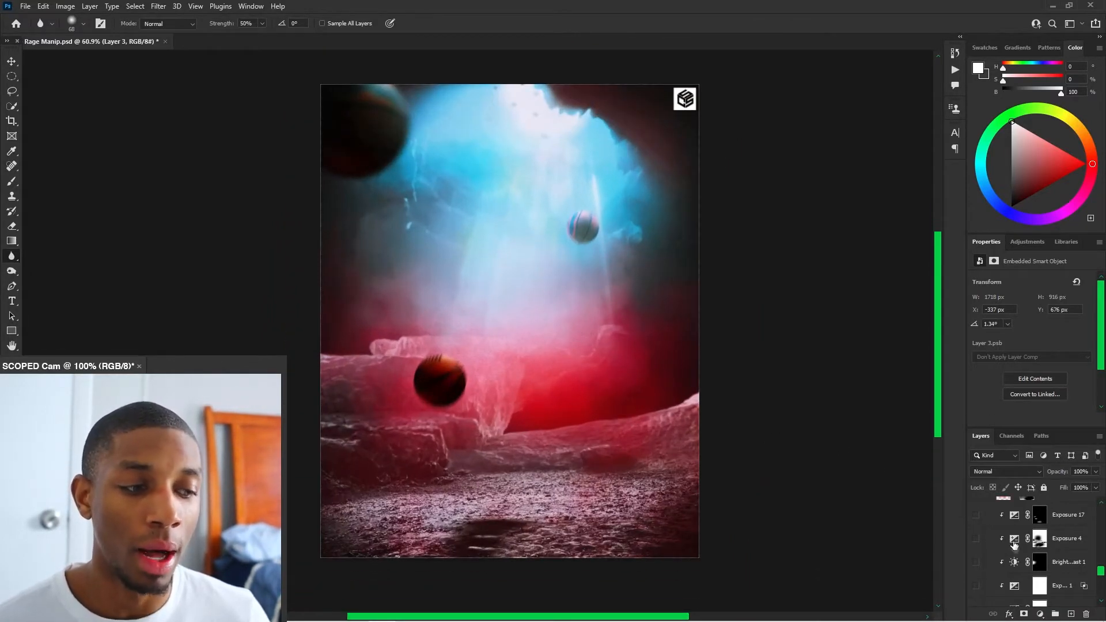
Show Curves 2, Exposure 1 and Brightness/Contrast 1 again one by one to check each effect on the rocks
scroll(1014, 536, down, 1)
scroll(1015, 536, down, 1)
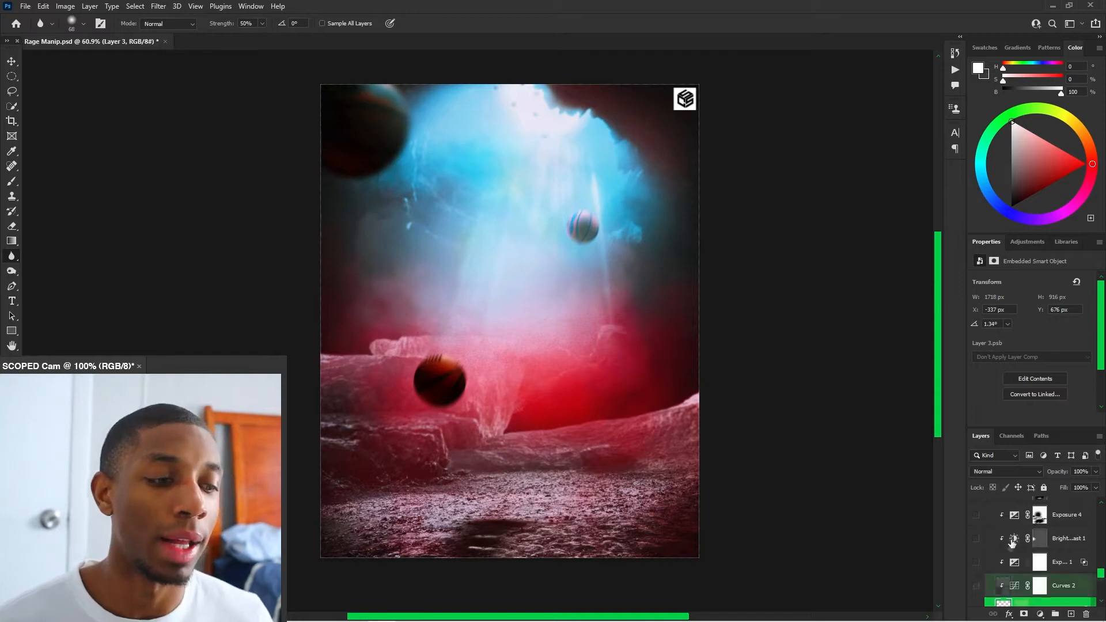
click(975, 562)
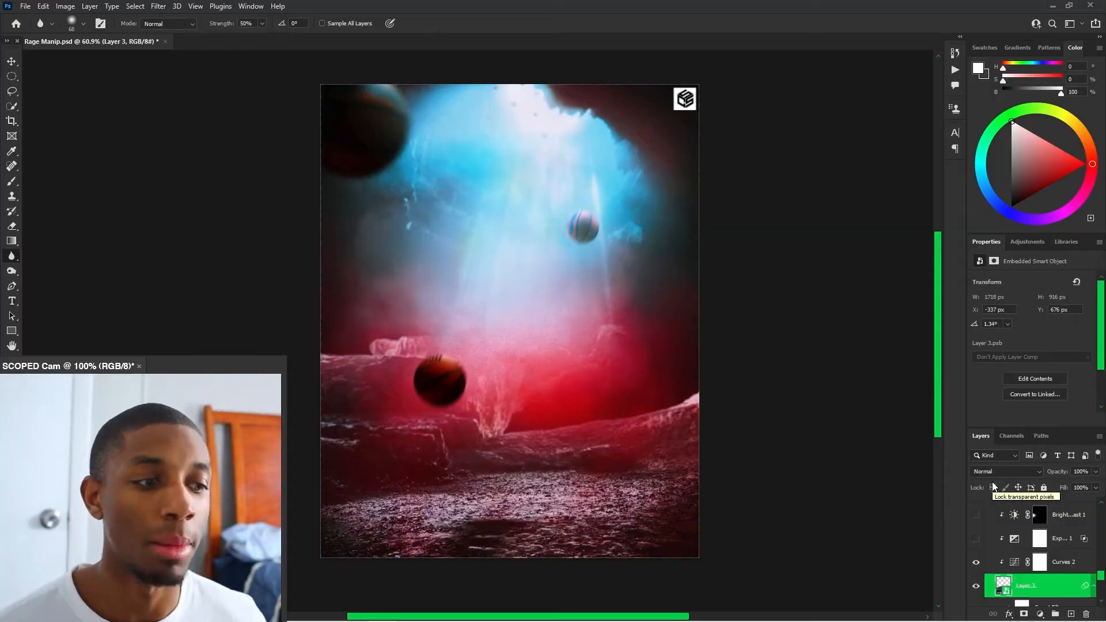
click(975, 538)
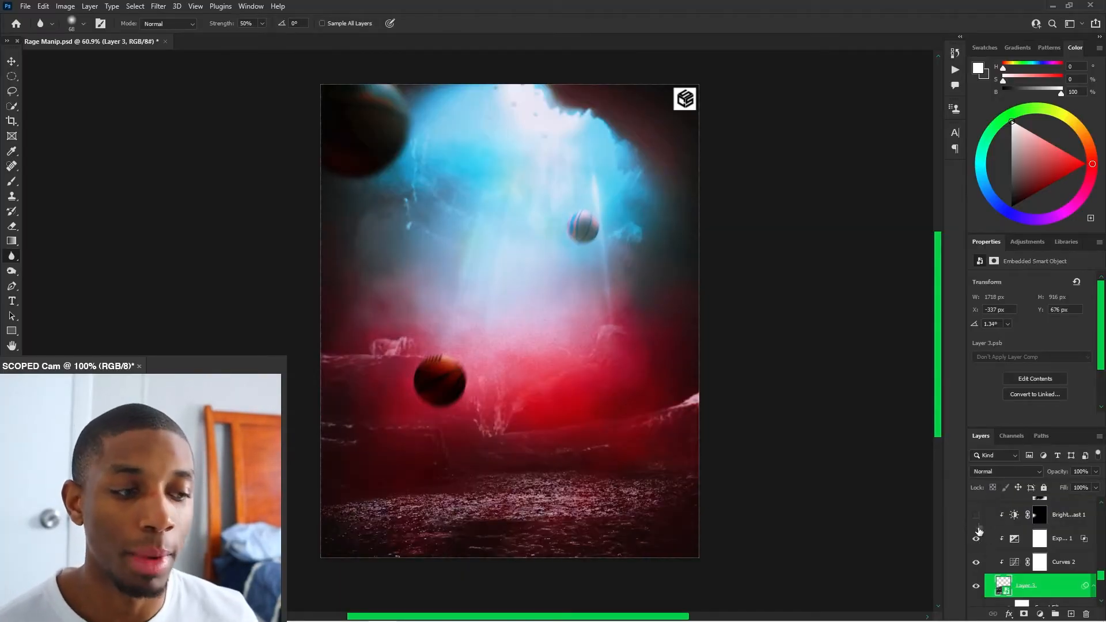
click(974, 516)
scroll(972, 519, up, 2)
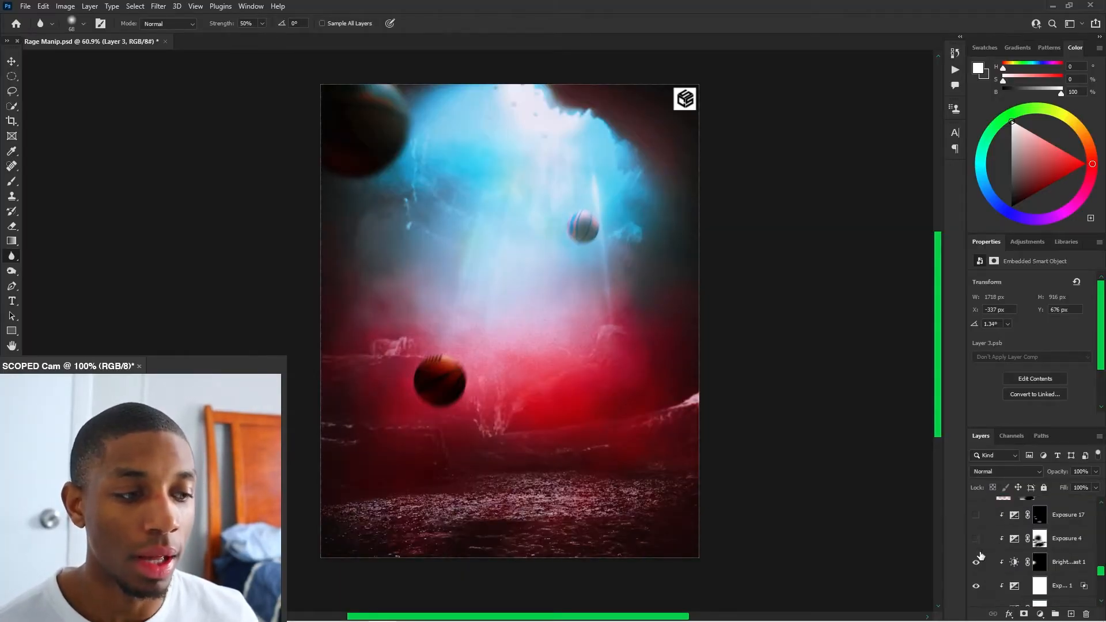
Show Exposure 4 and Exposure 17 and compare the ground with Exposure 17 off and on, leaving both visible
click(972, 518)
click(974, 517)
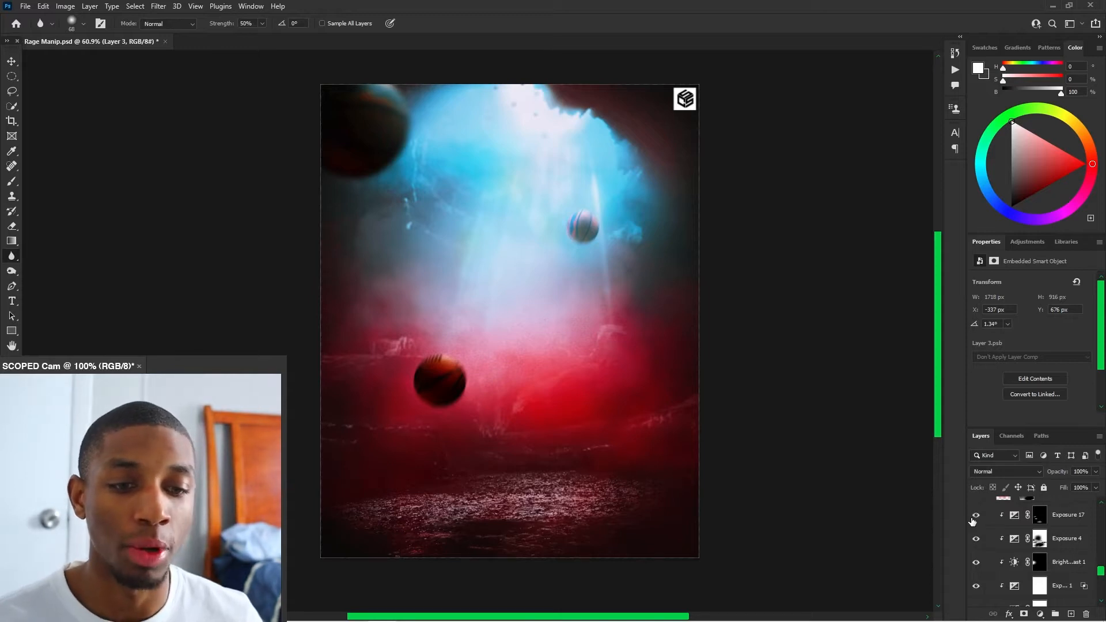
click(974, 516)
click(975, 517)
click(975, 516)
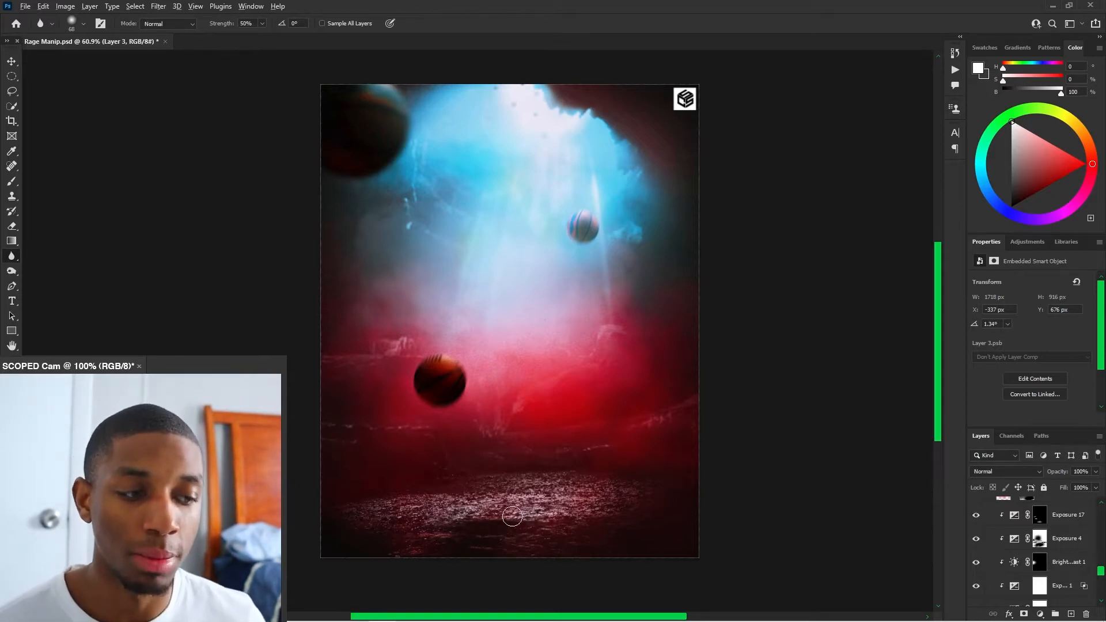
Activate the Move tool and examine the shaded rocks and ground along with the upper layers of the Background group
scroll(513, 516, up, 2)
key(v)
scroll(512, 499, down, 1)
scroll(656, 520, up, 1)
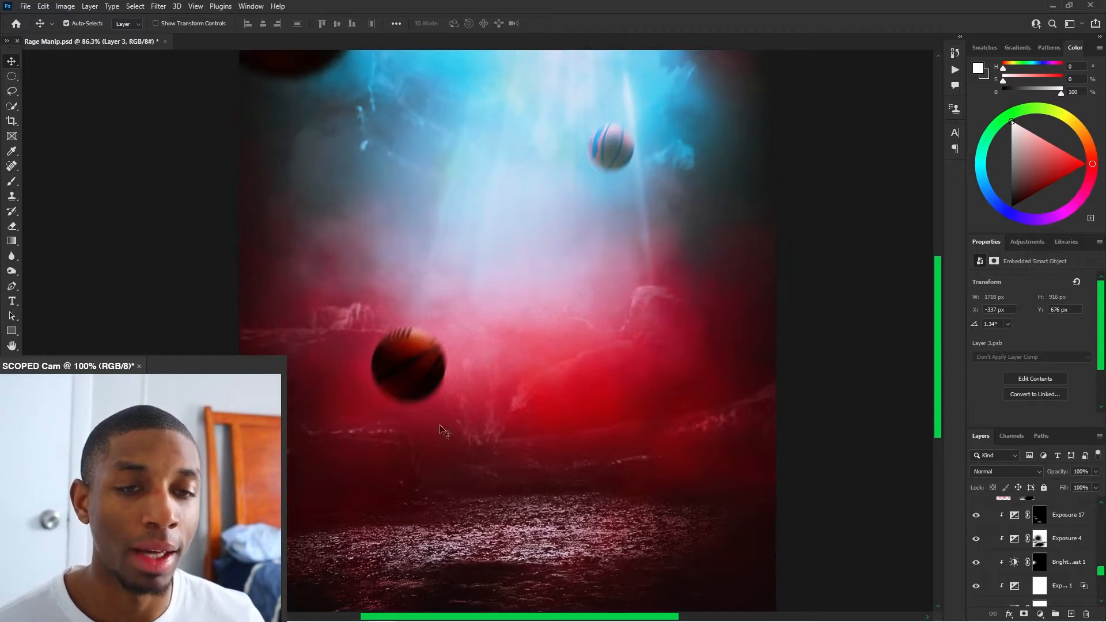
scroll(986, 523, up, 2)
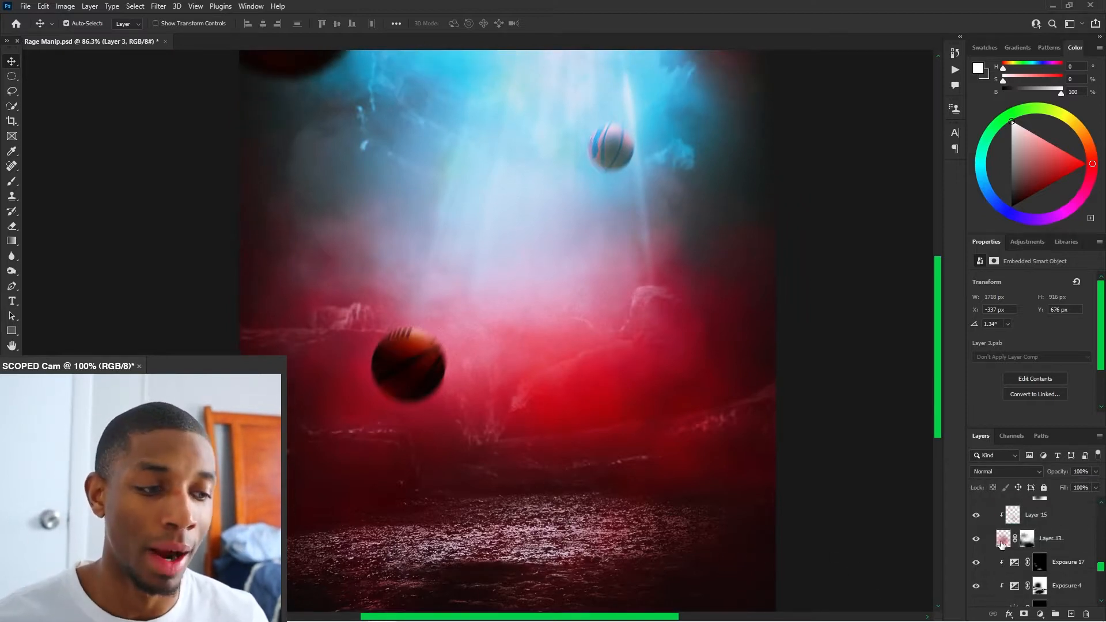
scroll(986, 523, up, 3)
scroll(555, 401, down, 2)
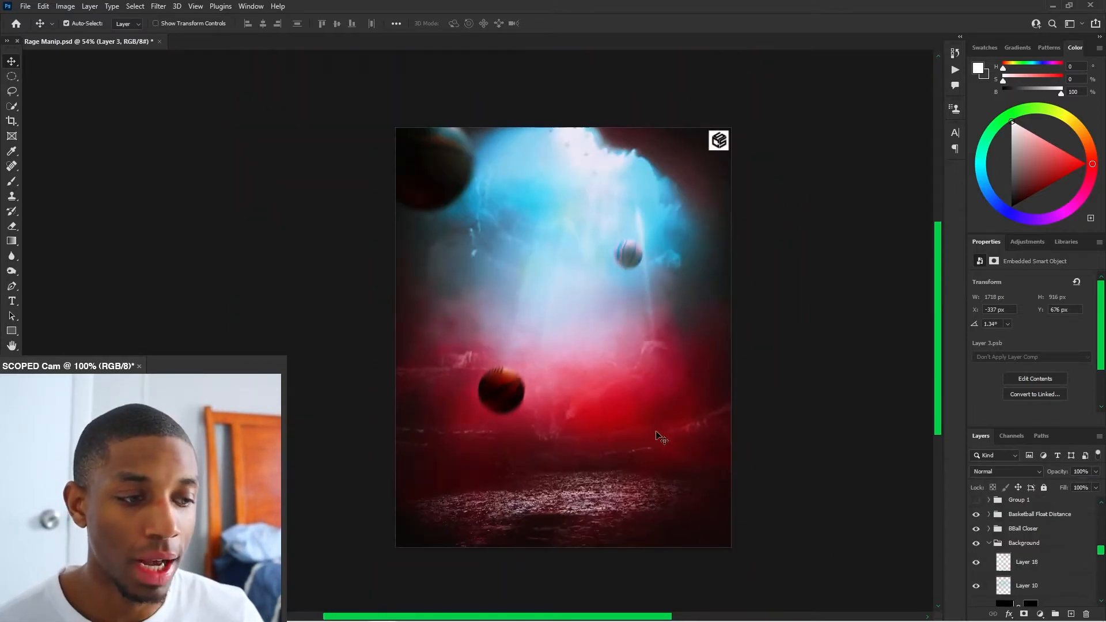
scroll(556, 400, down, 1)
scroll(556, 400, up, 2)
Check the red glow with Layer 16 hidden and shown, leaving the layer visible
scroll(1016, 552, down, 5)
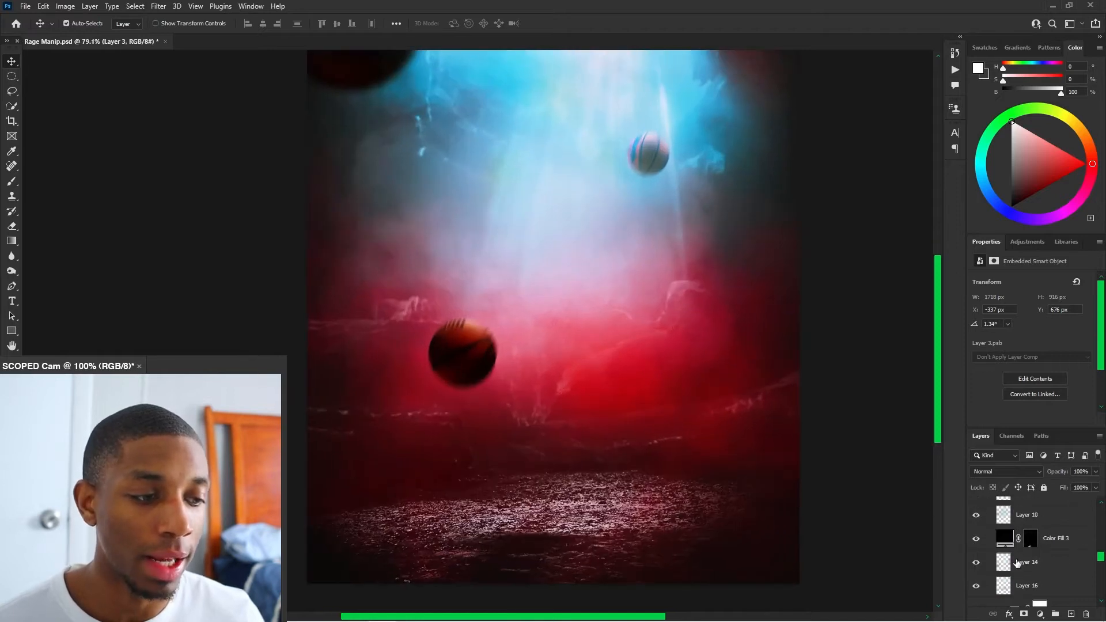
click(976, 536)
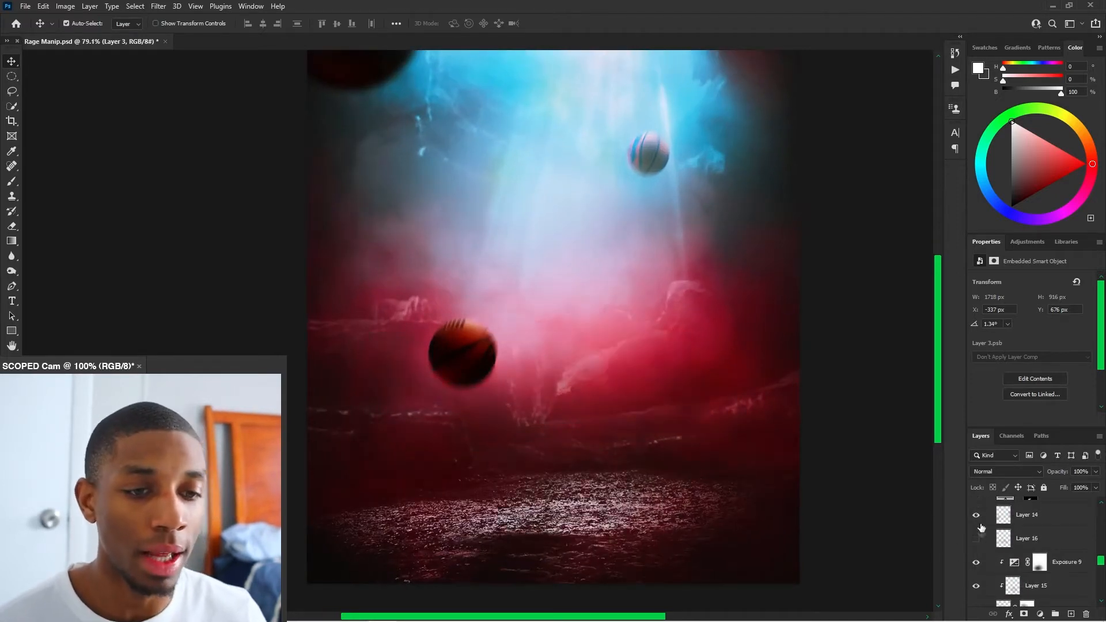
click(977, 535)
scroll(996, 526, up, 2)
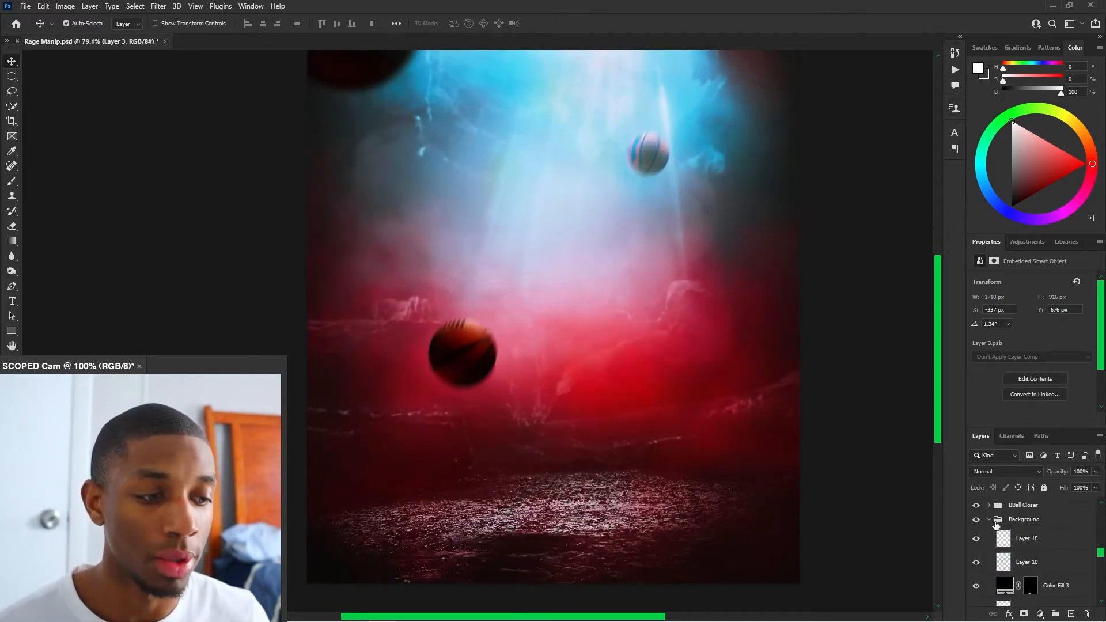
View the basketballs with the Background group hidden, restore the group and hide Layer 10 inside it
click(975, 519)
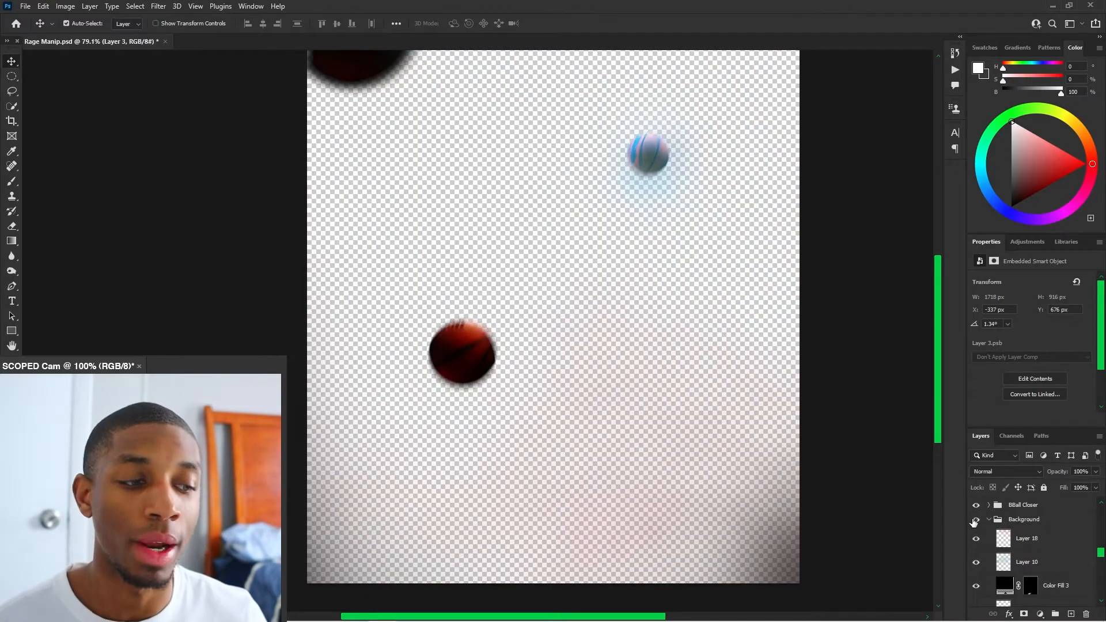
click(976, 519)
click(975, 562)
scroll(986, 564, down, 2)
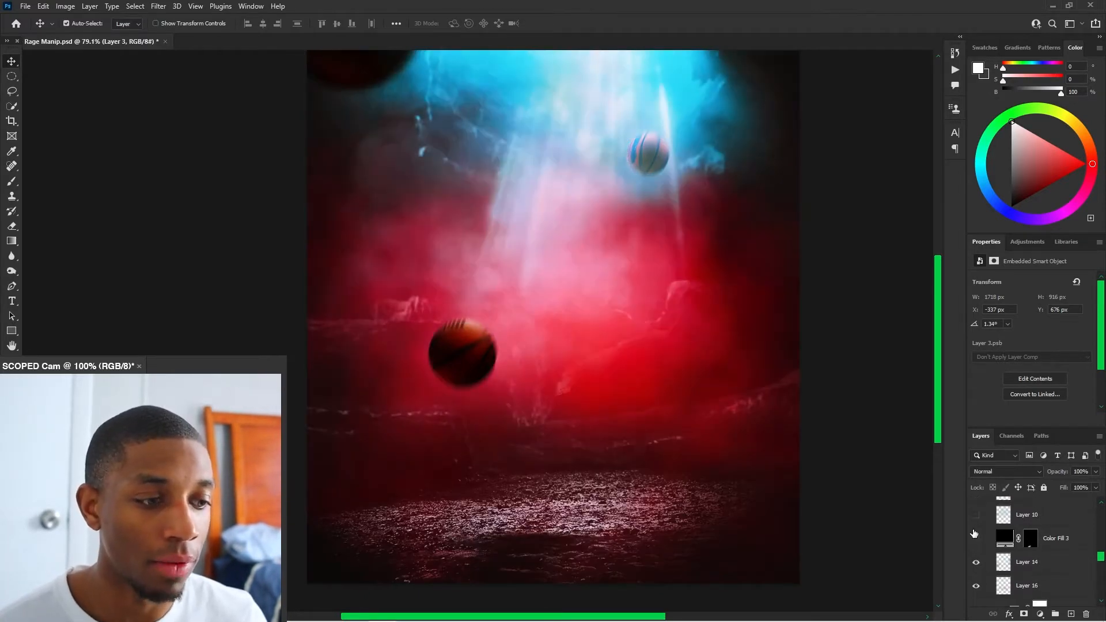
Hide Color Fill 3, Layer 14, Layer 16, Exposure 9, Layer 15 and Layer 13 in the Background group
click(976, 537)
click(975, 562)
scroll(973, 587, down, 1)
click(975, 539)
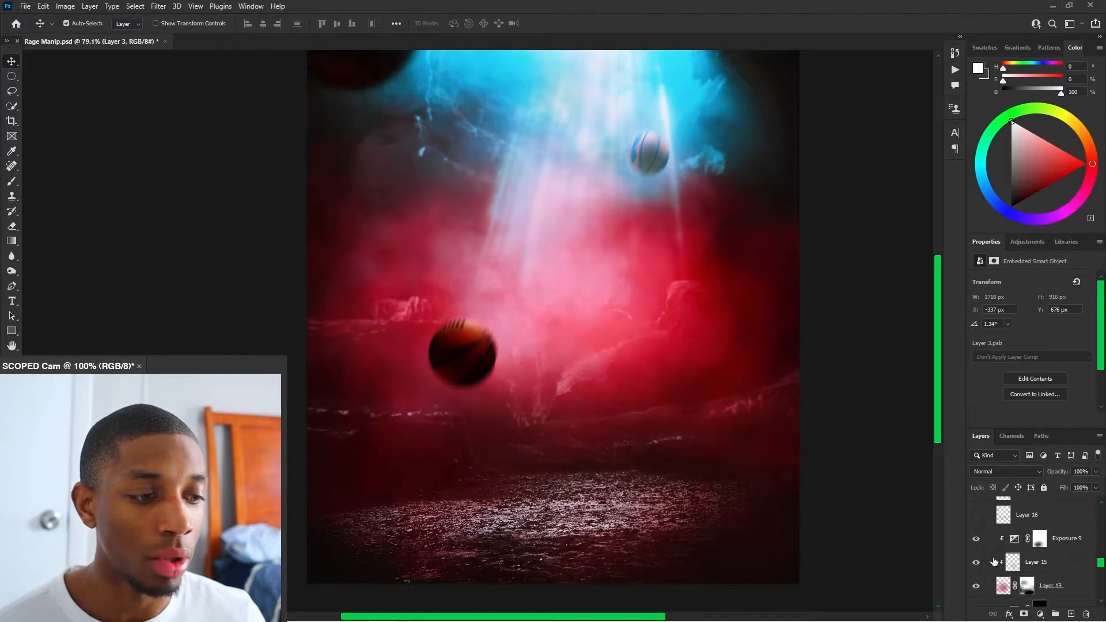
click(975, 562)
click(975, 586)
scroll(983, 566, down, 1)
scroll(981, 555, down, 2)
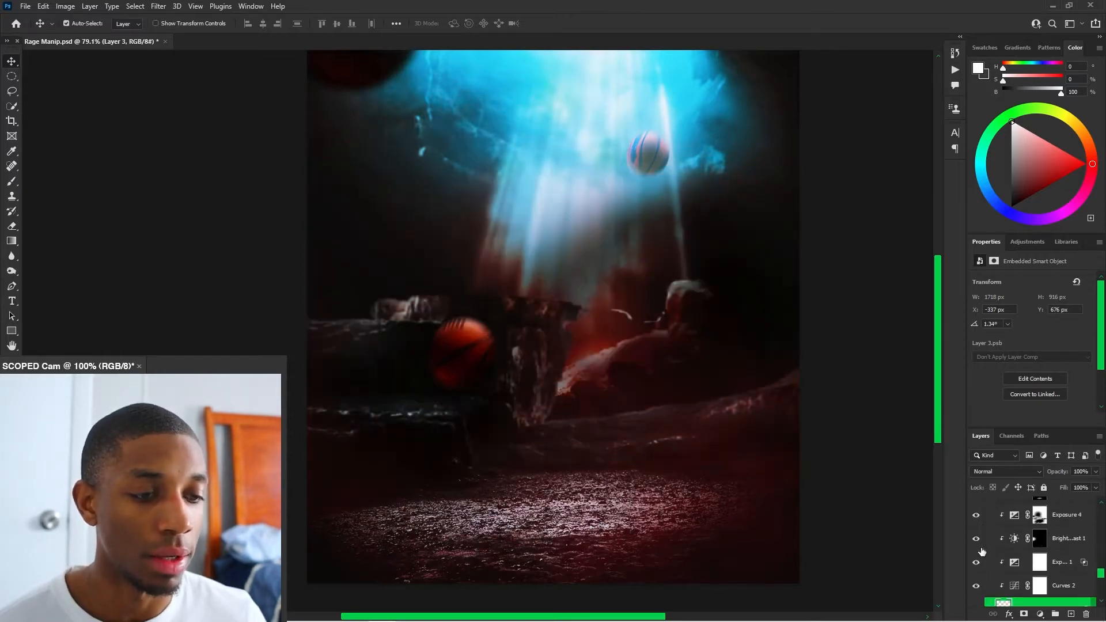
scroll(630, 377, down, 5)
scroll(622, 377, up, 4)
scroll(992, 551, up, 3)
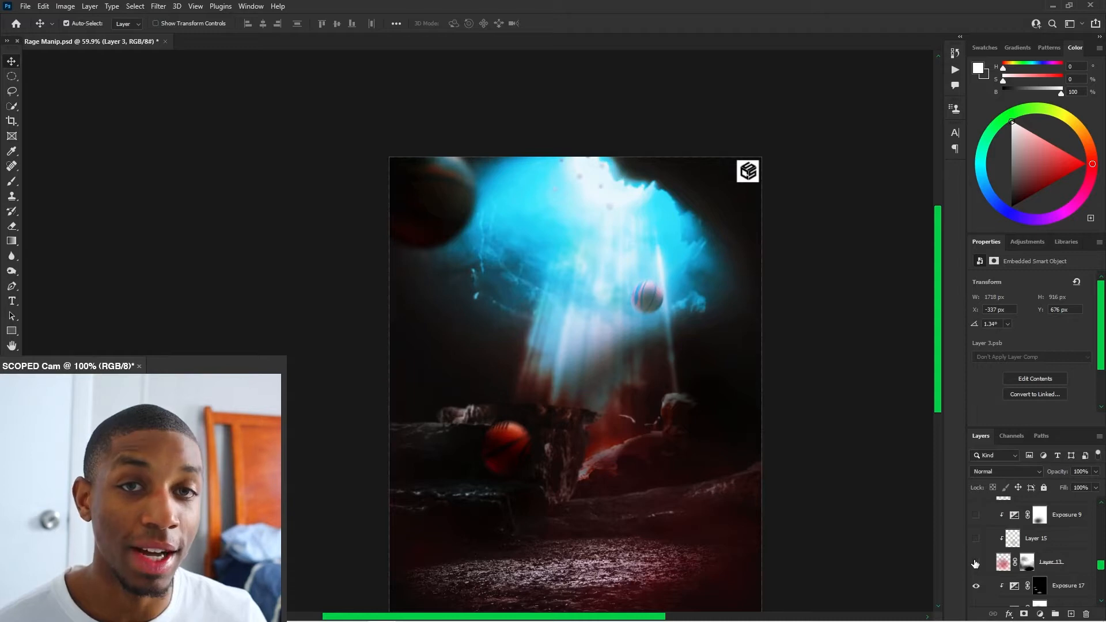
Show Layer 13 and its clipped Layer 15 to bring back the red haze, and select Layer 15
click(976, 562)
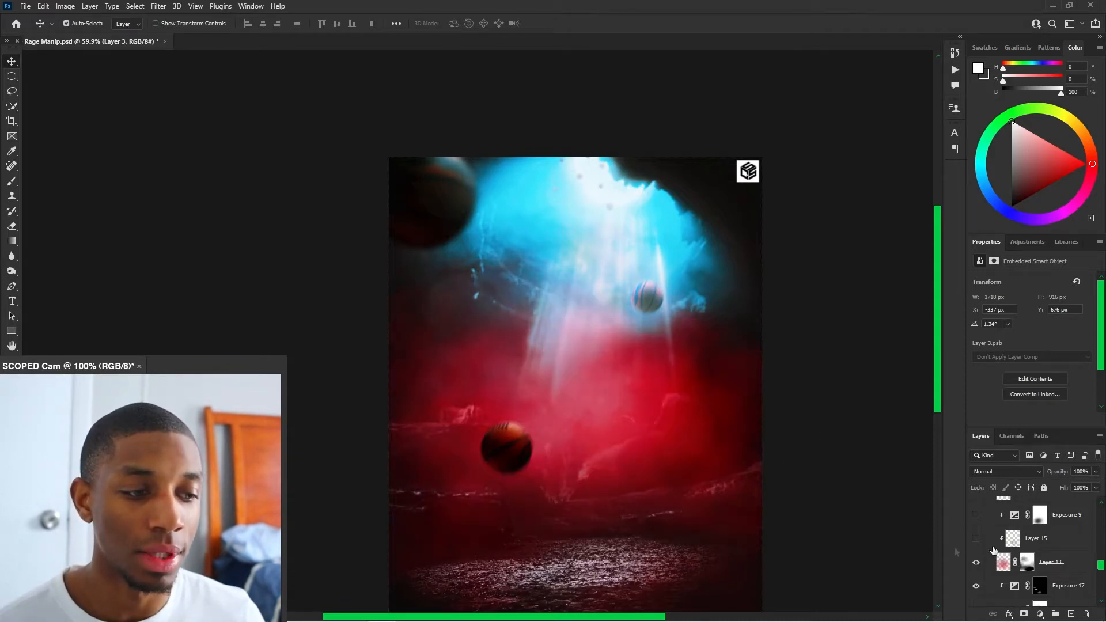
click(974, 542)
click(976, 539)
scroll(525, 374, up, 2)
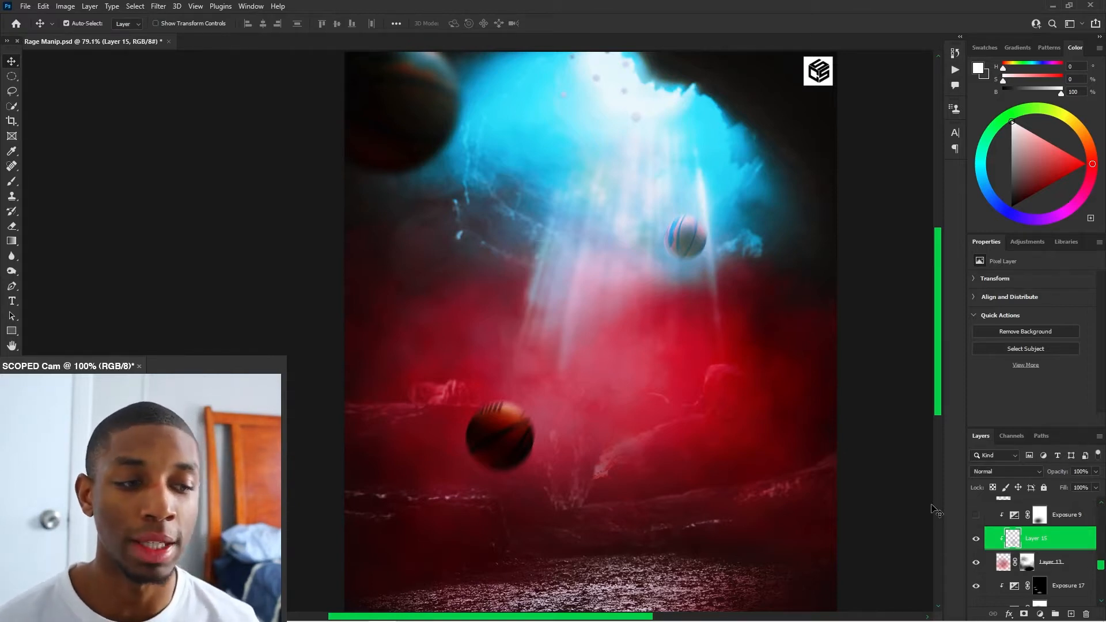
Show Exposure 9 and compare the red haze with the adjustment off and on, leaving it visible and selected
click(976, 515)
click(1002, 522)
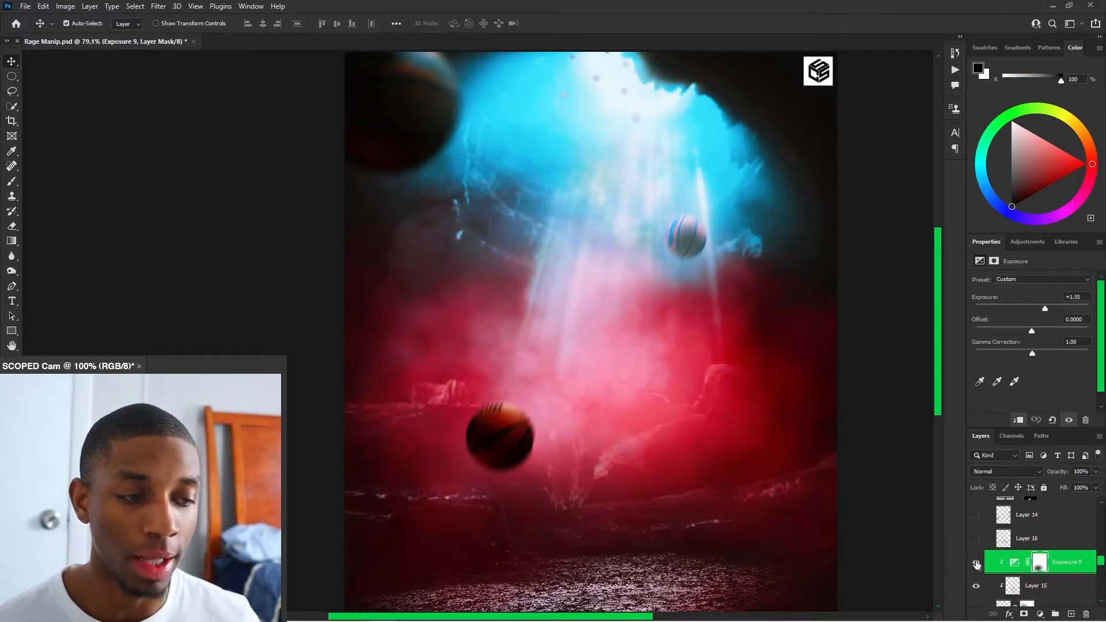
click(975, 562)
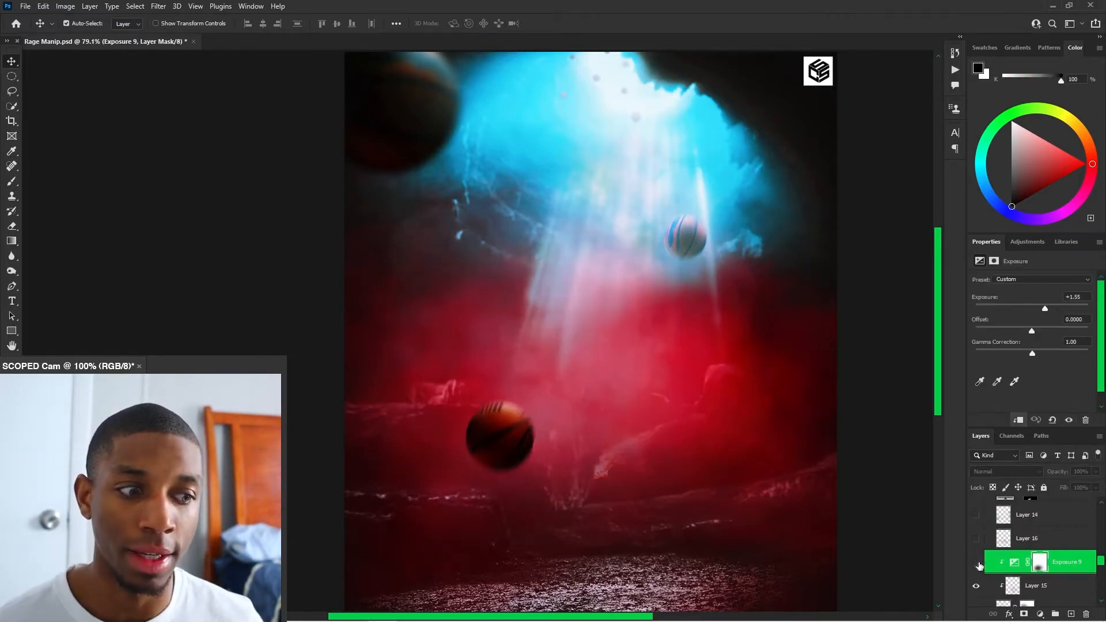
click(976, 562)
click(975, 562)
click(976, 563)
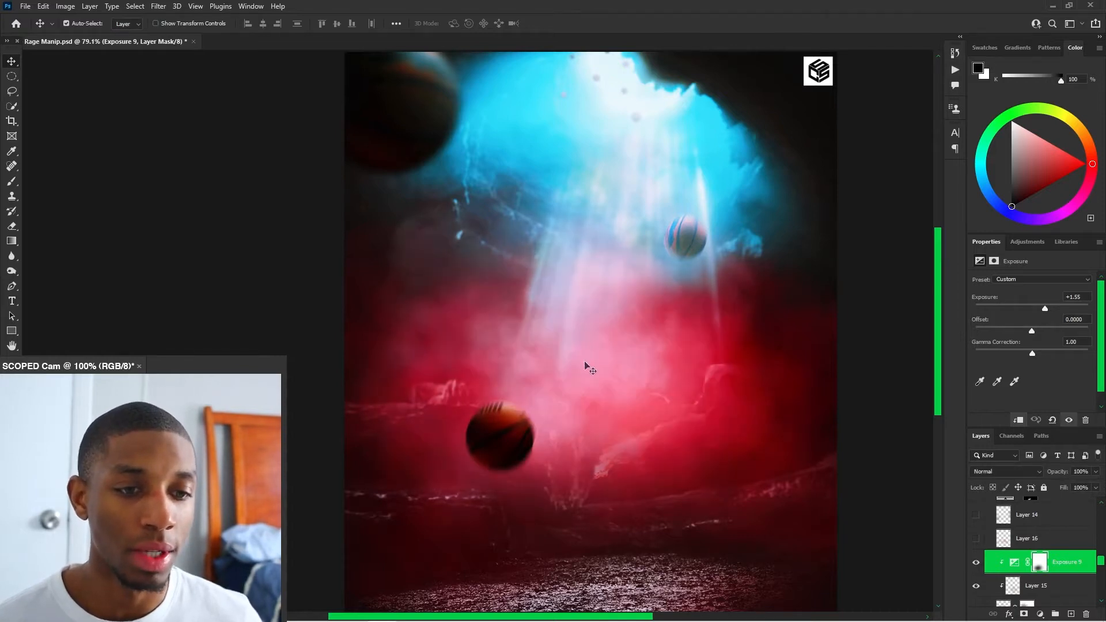
click(975, 563)
click(975, 564)
click(1053, 569)
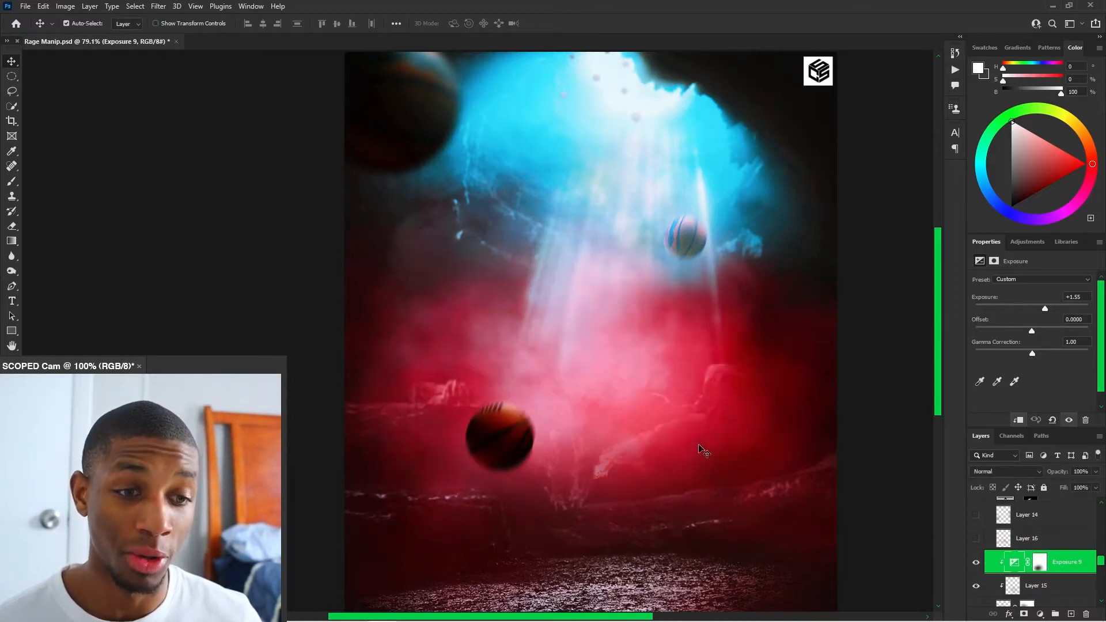
Activate the Brush tool and choose the Smoke brush from the clouds section of the concept-art-brush-pack
key(b)
click(98, 24)
click(118, 142)
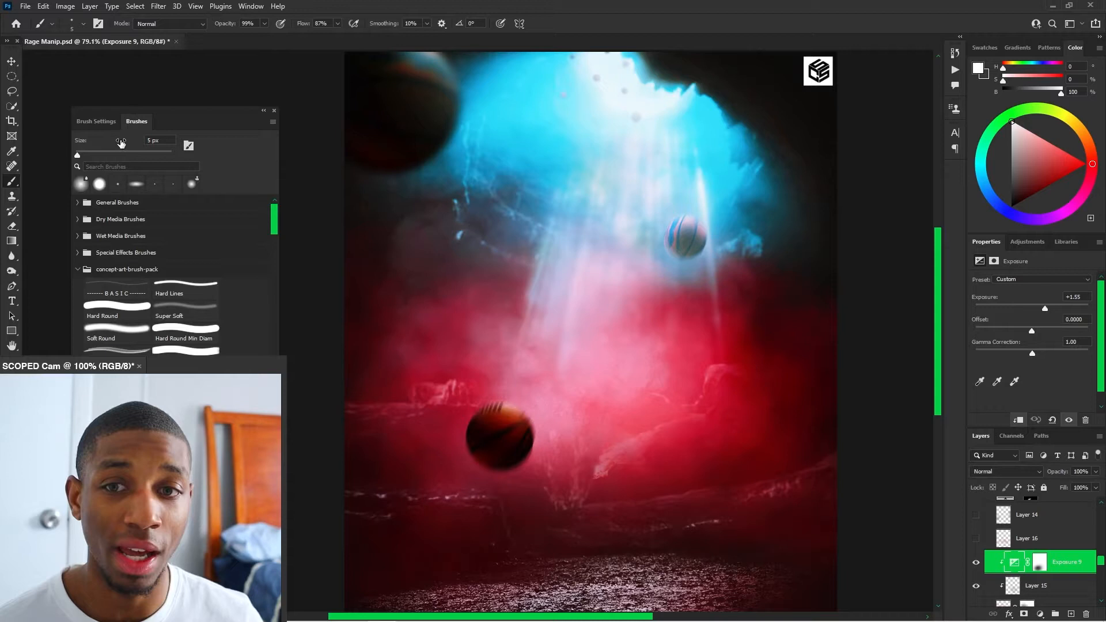
drag(274, 223, 274, 278)
click(119, 265)
drag(580, 320, 602, 320)
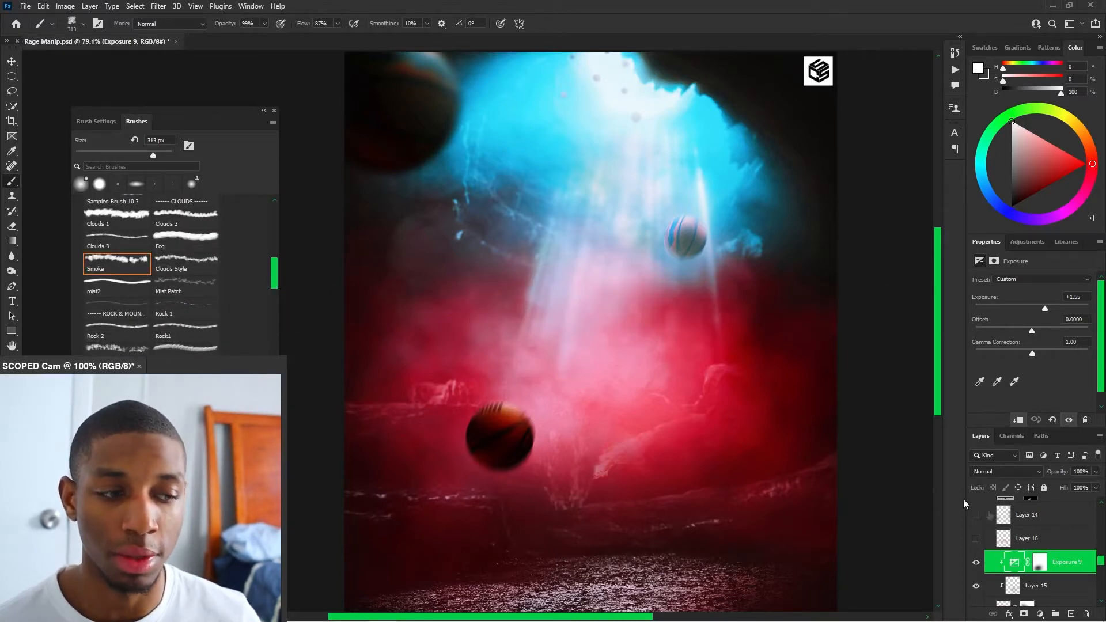
Try painting black smoke strokes on the Exposure 9 mask over the red haze and undo them
click(1038, 565)
click(275, 110)
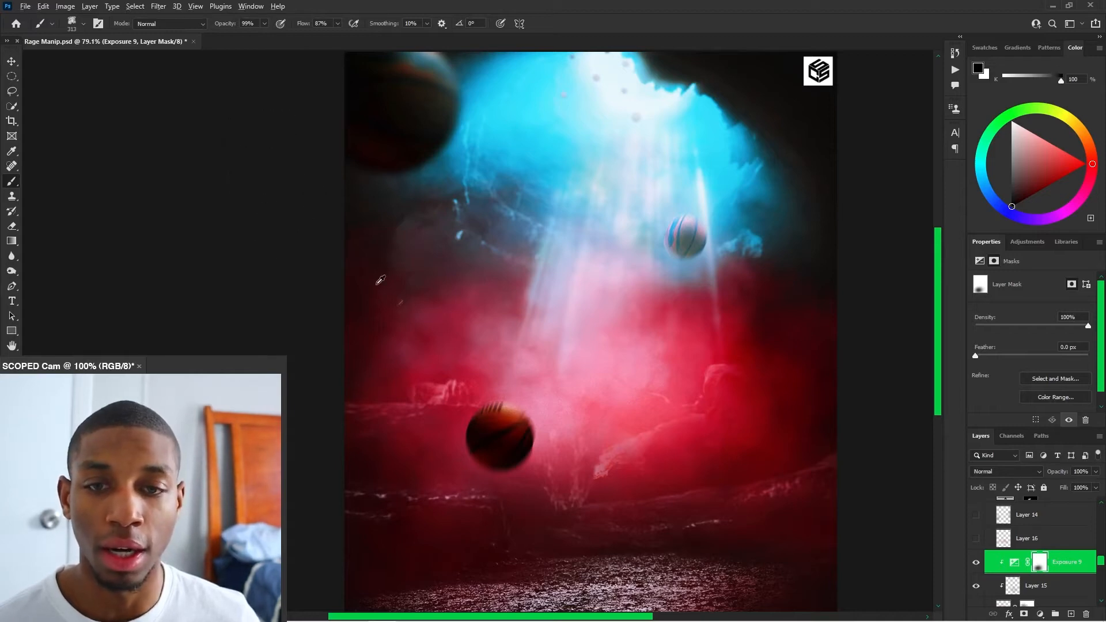
drag(378, 282, 450, 283)
mouse_move(637, 461)
mouse_down()
mouse_move(510, 364)
mouse_move(662, 303)
mouse_move(398, 441)
mouse_up()
key(ctrl+z)
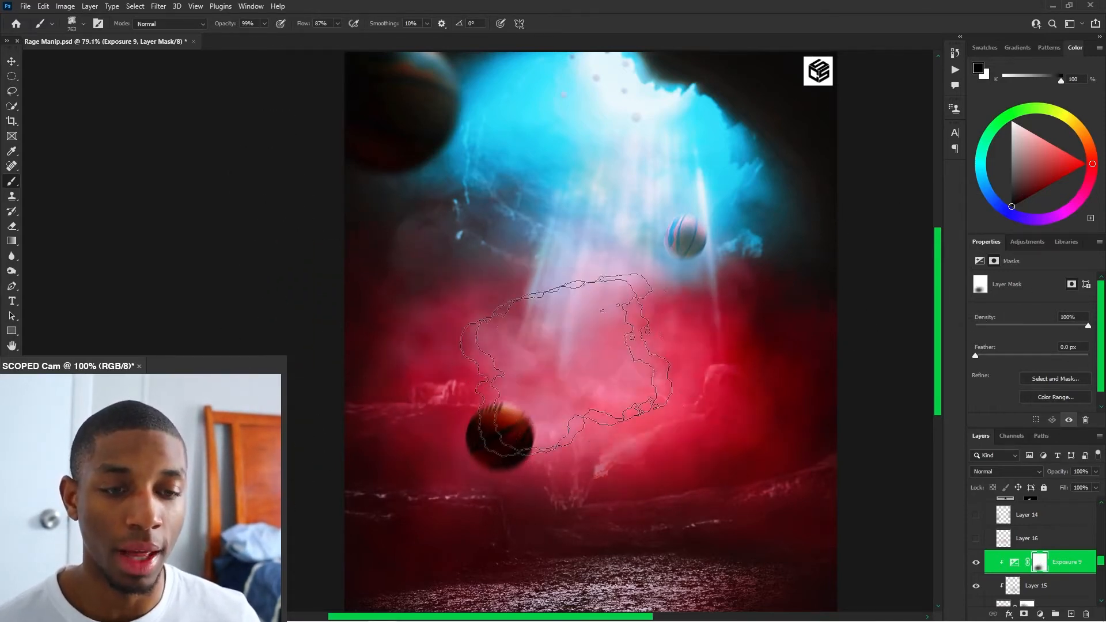
key(x)
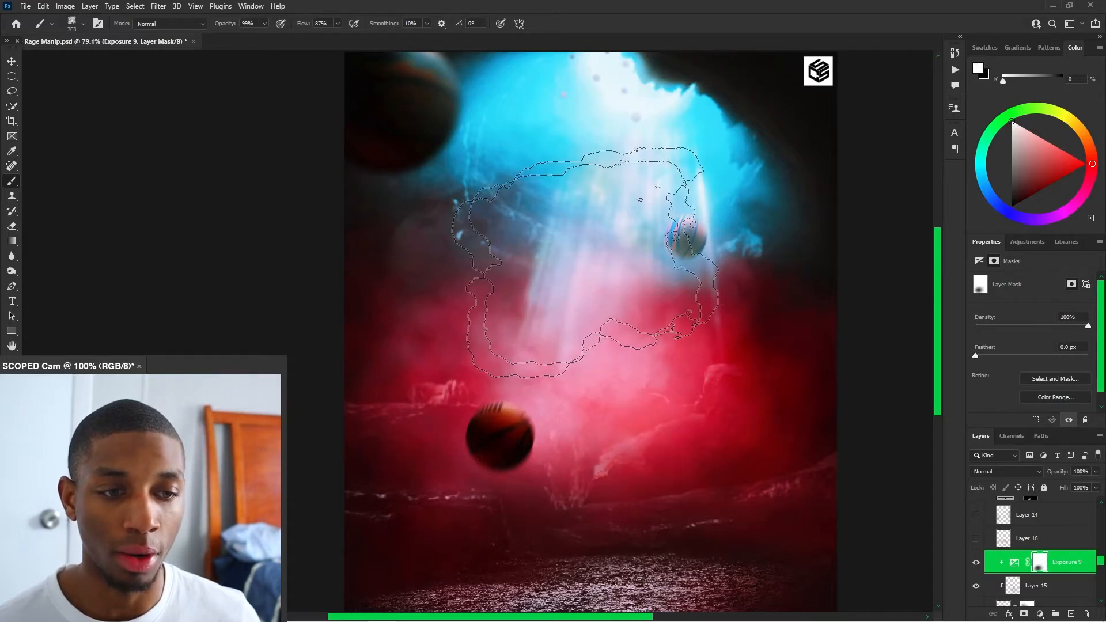
ctrl+click(666, 373)
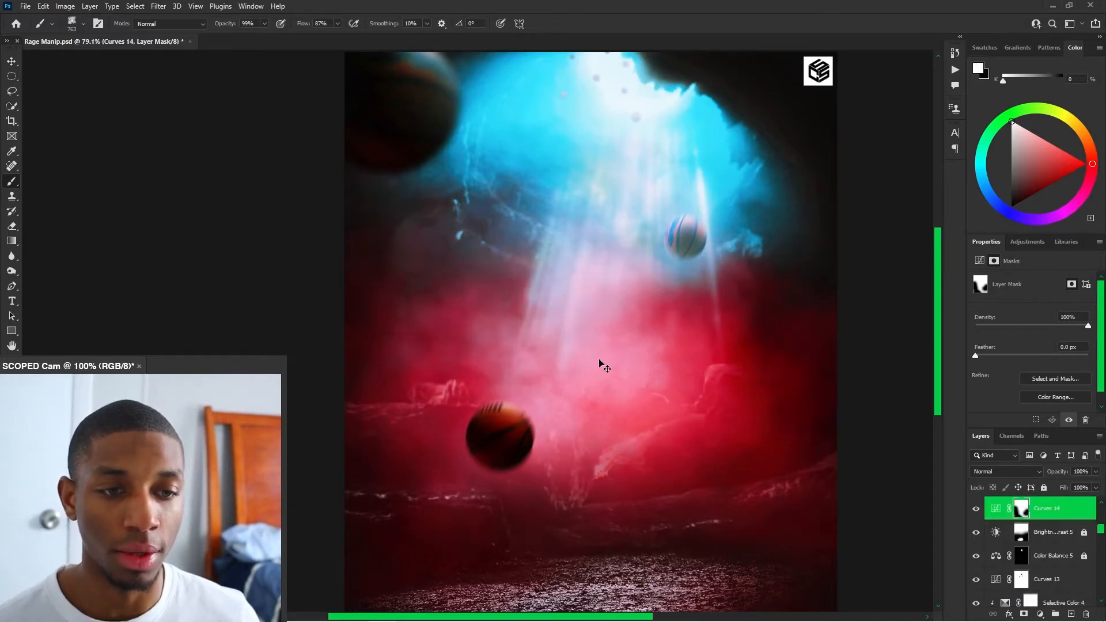
key(ctrl+z)
key(ctrl+shift+z)
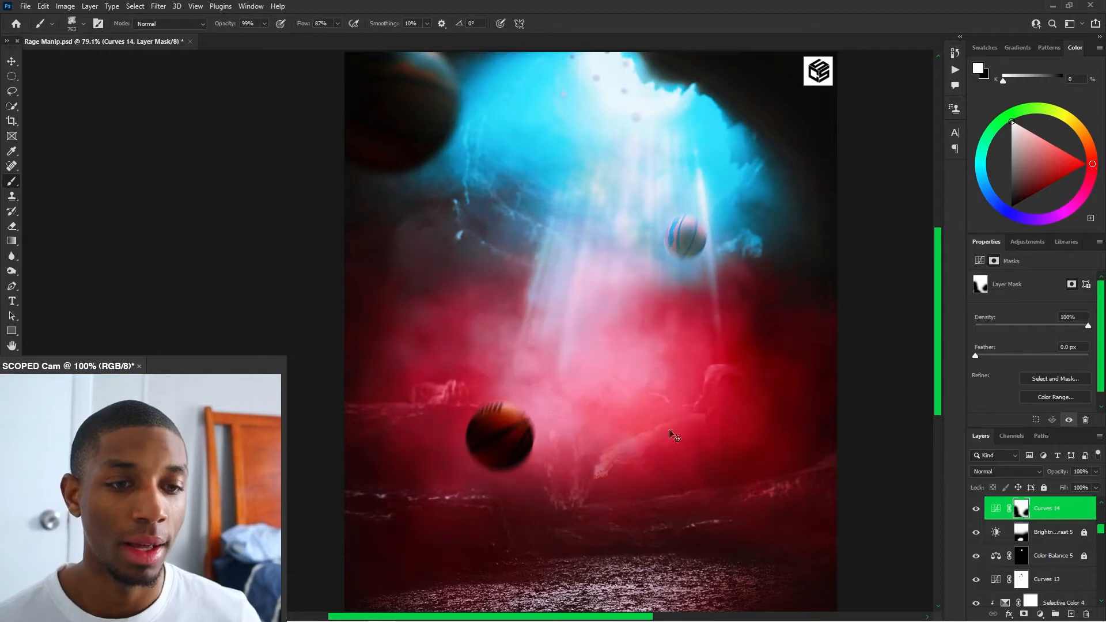
Sample a light pink from the haze and add a new empty layer directly above Red Adjust
scroll(749, 452, down, 1)
scroll(1013, 550, up, 3)
scroll(990, 544, up, 1)
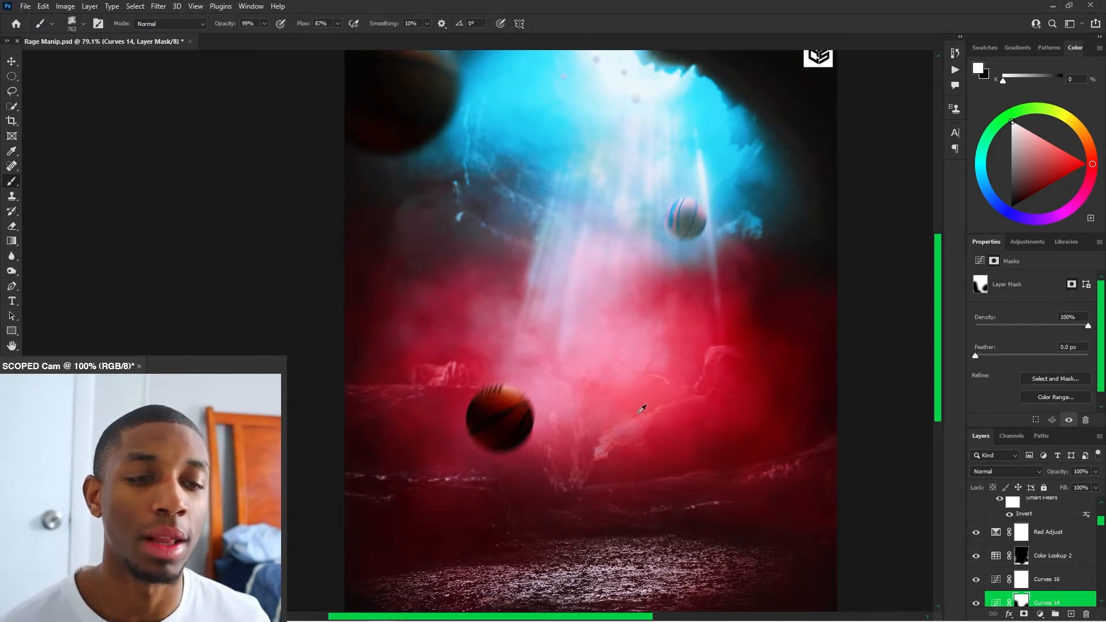
alt+click(705, 293)
click(1044, 604)
drag(699, 320, 520, 329)
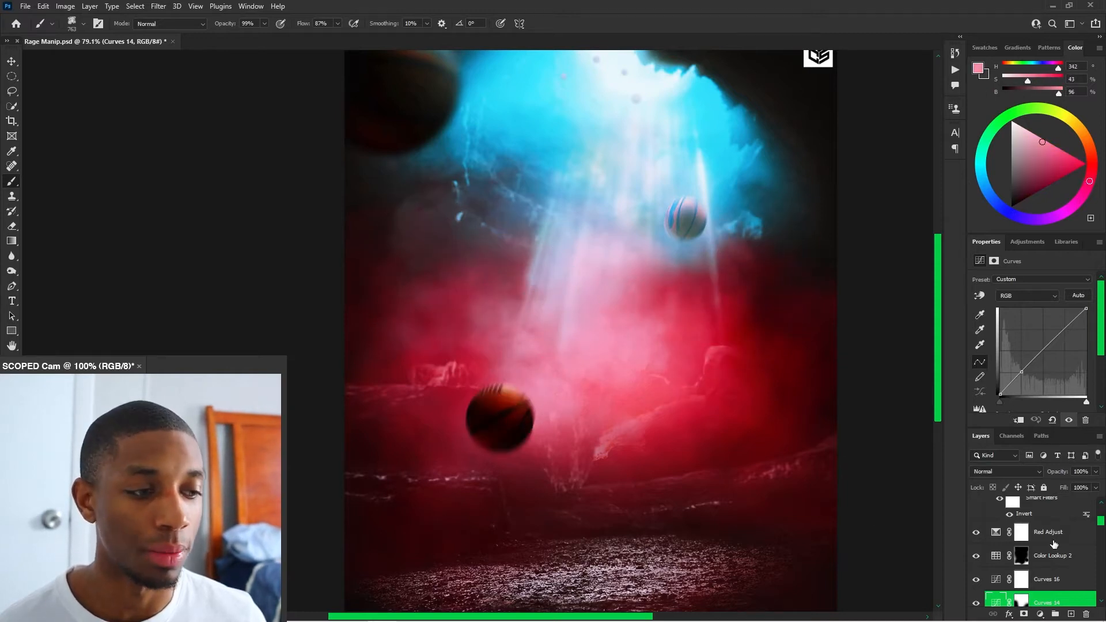
click(1049, 535)
click(1073, 615)
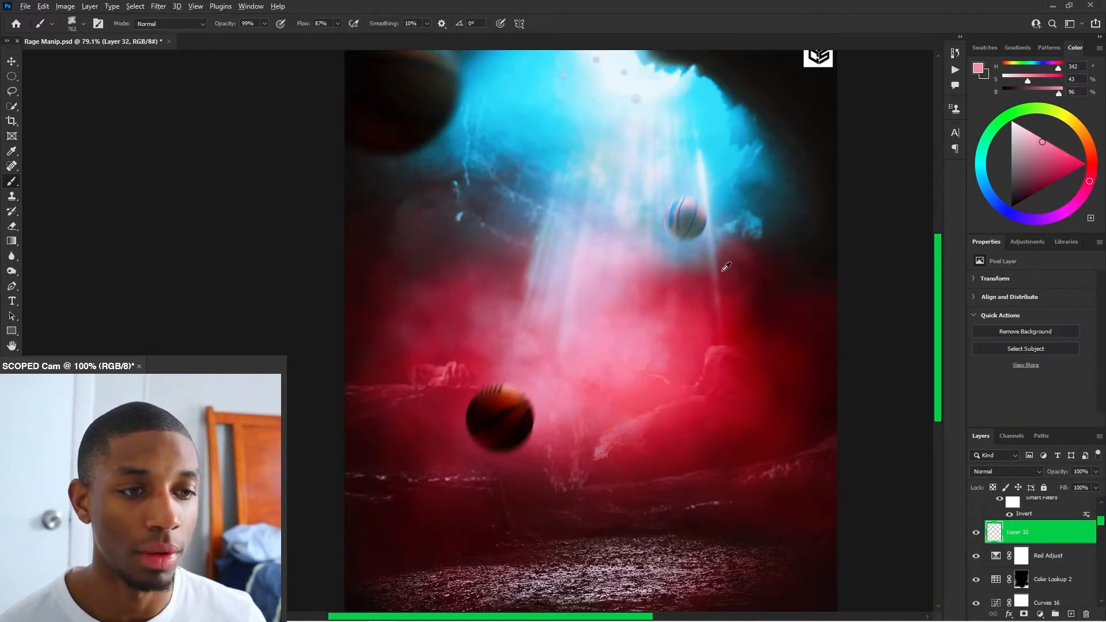
Paint pink smoke over the cave's right side on the new layer, using reddish and lighter pinks sampled from the haze
alt+click(691, 300)
alt+click(677, 309)
drag(809, 197, 795, 254)
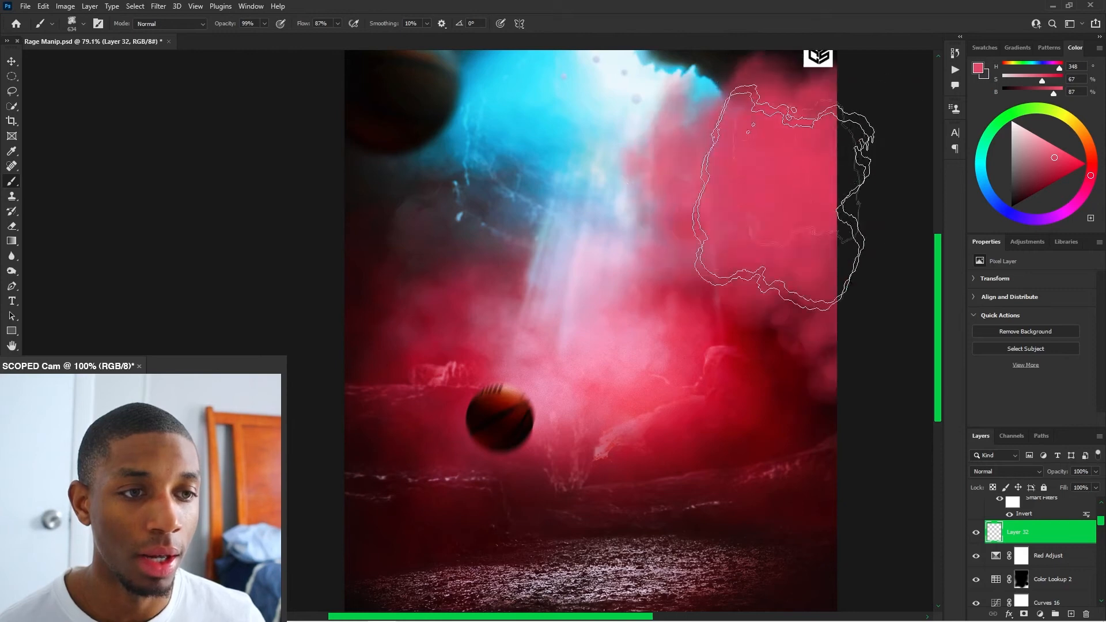
alt+click(533, 352)
mouse_move(730, 303)
mouse_down()
mouse_move(750, 242)
mouse_move(743, 256)
mouse_up()
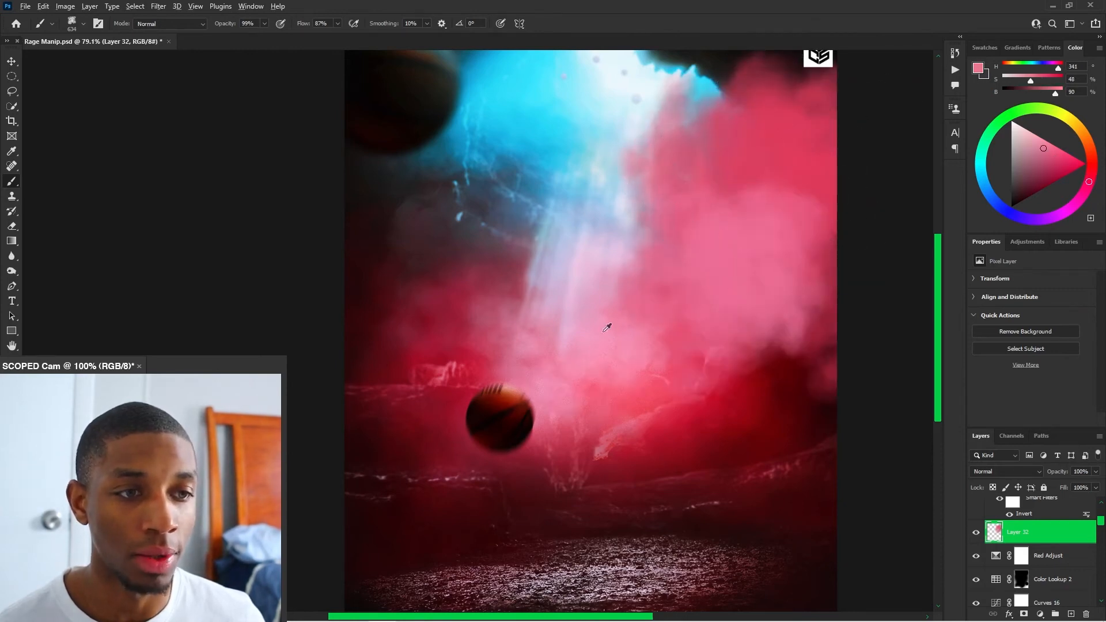
Extend the smoke across the right side with darker pinks sampled from the painted area and its surroundings
alt+click(762, 318)
mouse_move(762, 318)
mouse_down()
mouse_move(748, 254)
mouse_move(703, 321)
mouse_move(598, 338)
mouse_up()
alt+click(649, 268)
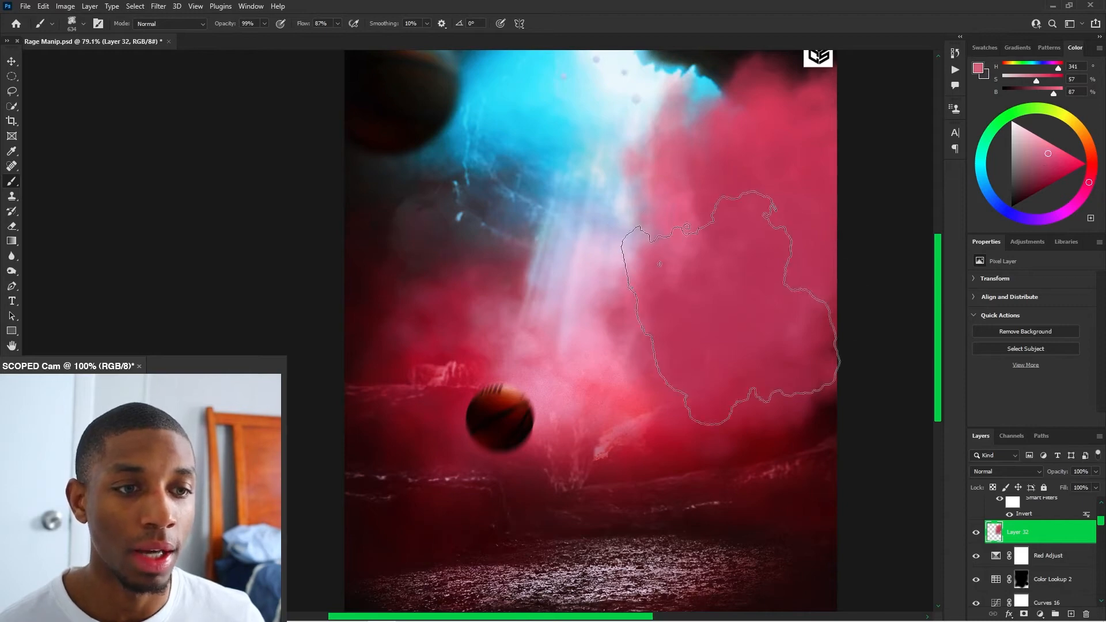
drag(784, 289, 776, 279)
alt+right_click(741, 267)
alt+click(768, 134)
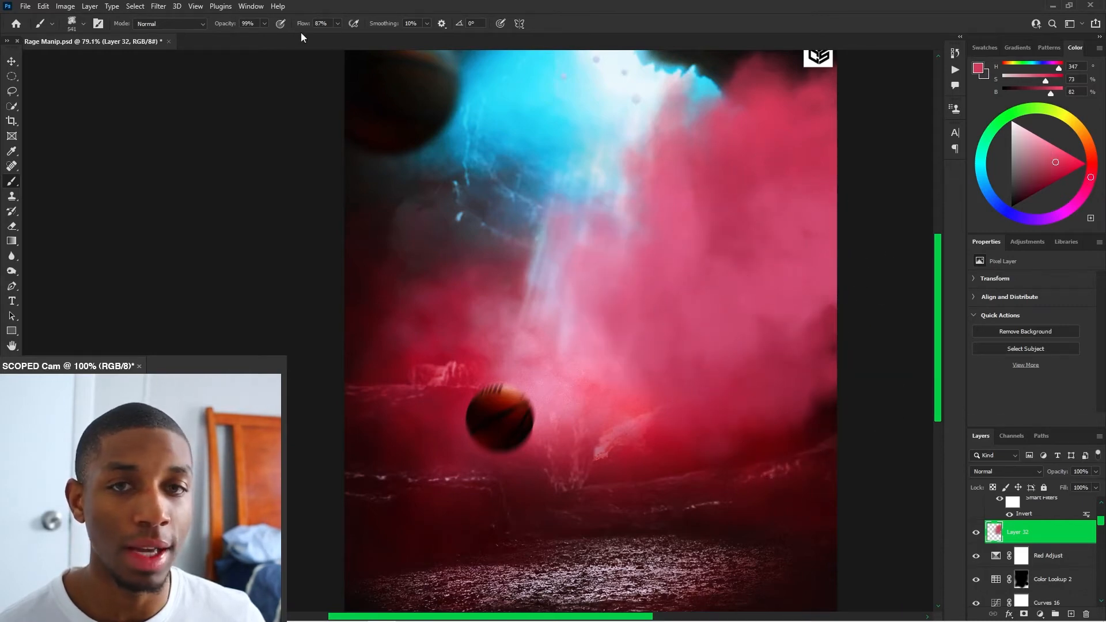
Blend sampled pink and light cyan smoke into the cloud at 16% brush flow and delete the practice layer
click(337, 24)
drag(304, 39, 300, 40)
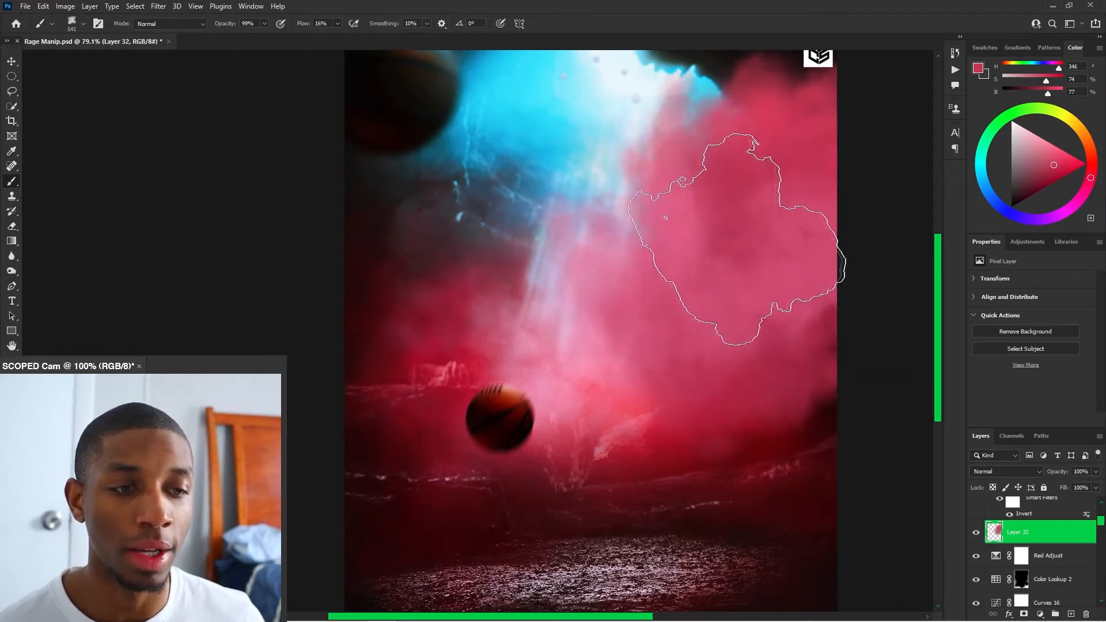
alt+click(756, 400)
alt+click(562, 358)
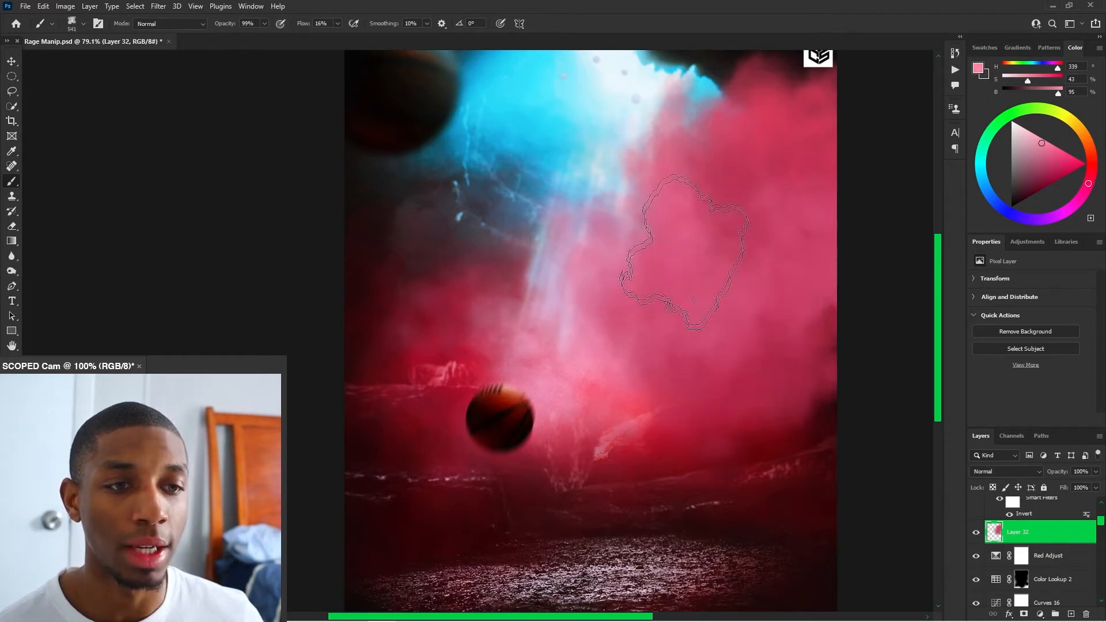
alt+click(585, 91)
mouse_move(719, 189)
mouse_down()
mouse_move(789, 136)
mouse_move(568, 247)
mouse_move(662, 322)
mouse_up()
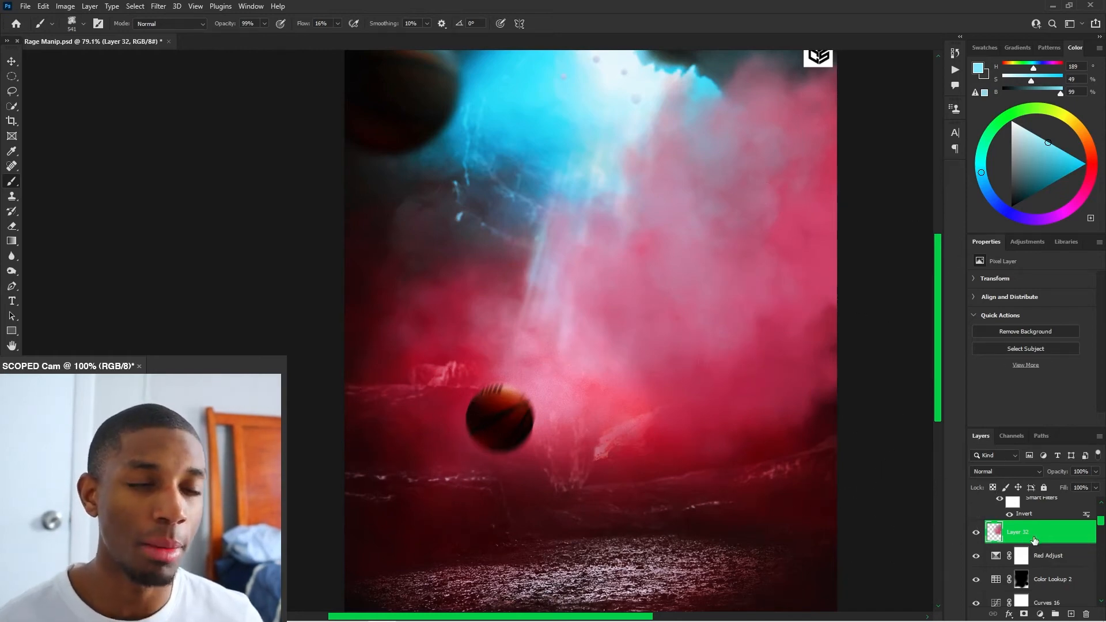
key(Delete)
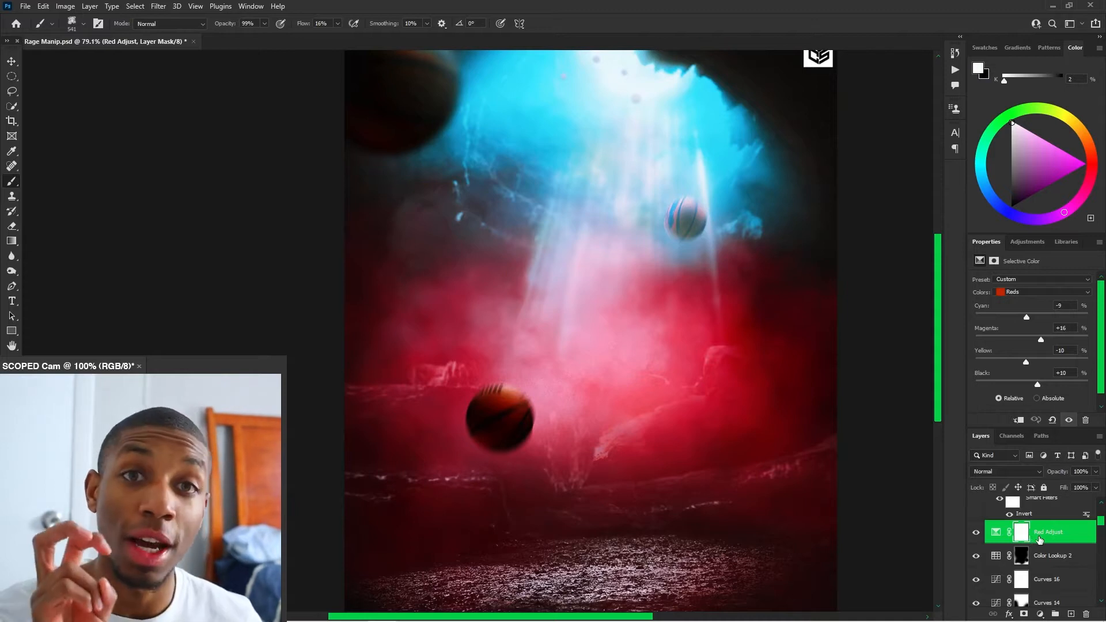
Show the player's group above Basketball Float Distance and compare the image with it hidden and shown, leaving it visible
scroll(1031, 544, up, 5)
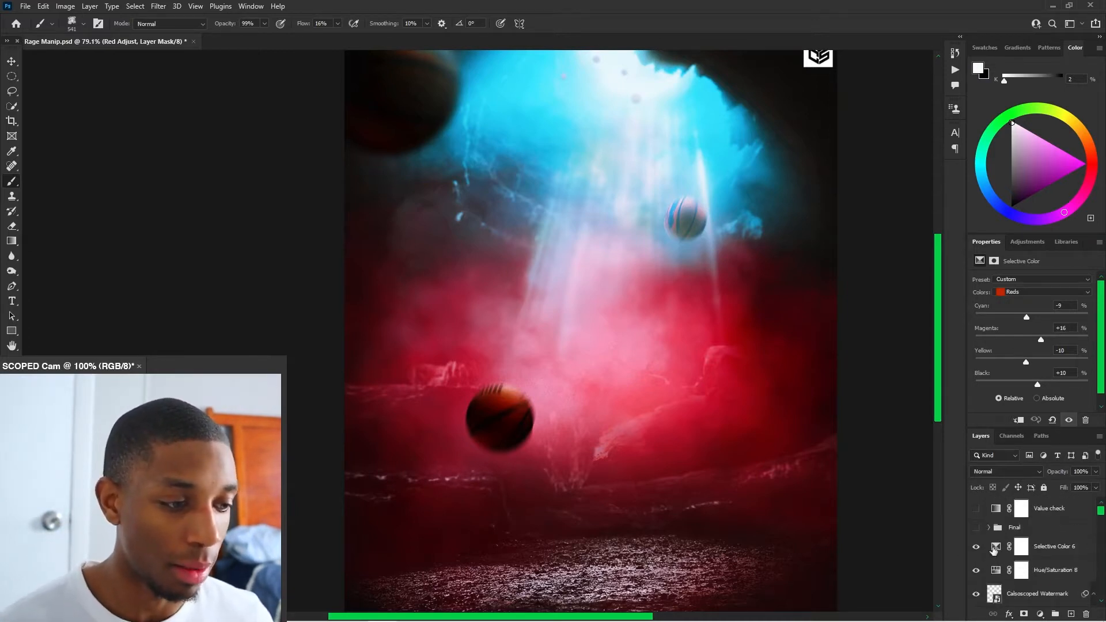
scroll(1029, 547, down, 6)
scroll(1005, 561, down, 3)
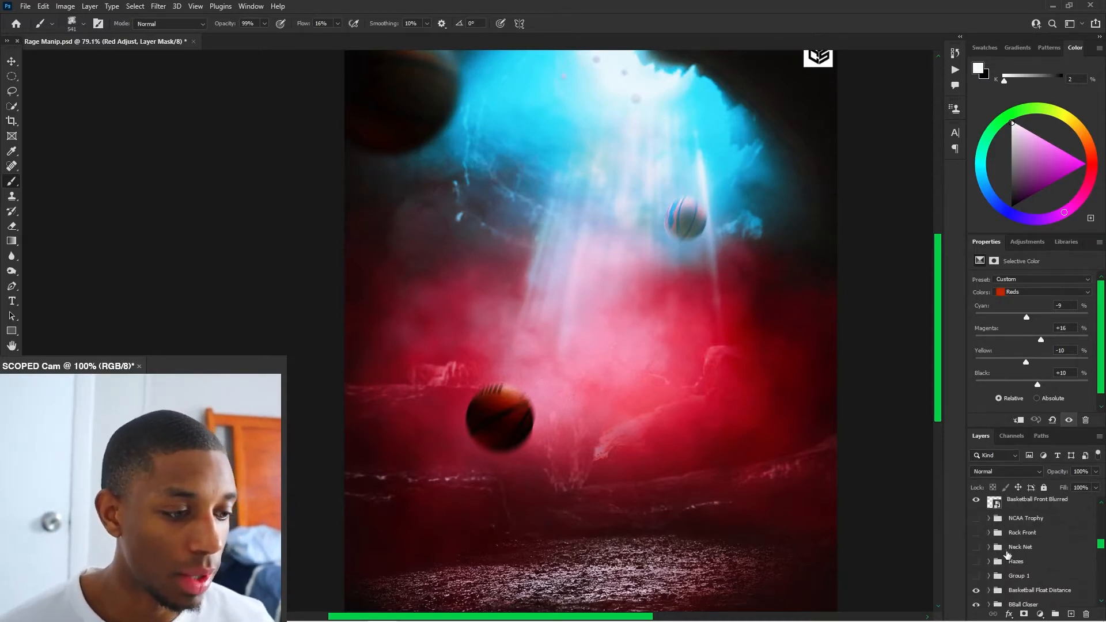
scroll(996, 553, up, 5)
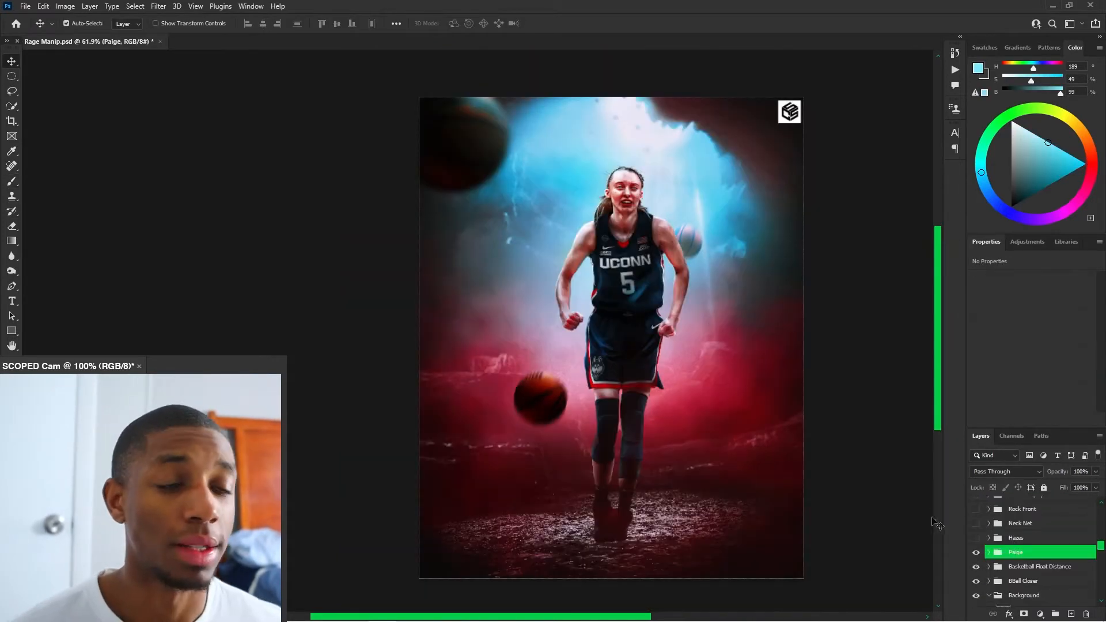
click(978, 552)
click(977, 553)
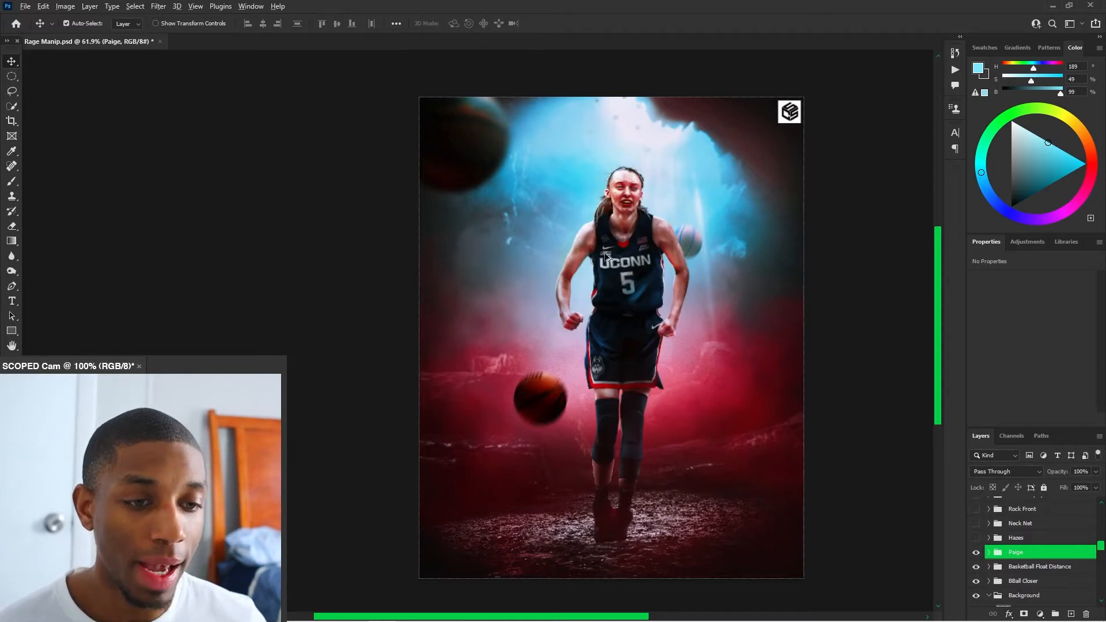
Expand the player's group and open the contents of its Selective Color 2 copy 2 smart object
scroll(602, 256, up, 1)
click(989, 552)
scroll(1013, 553, down, 6)
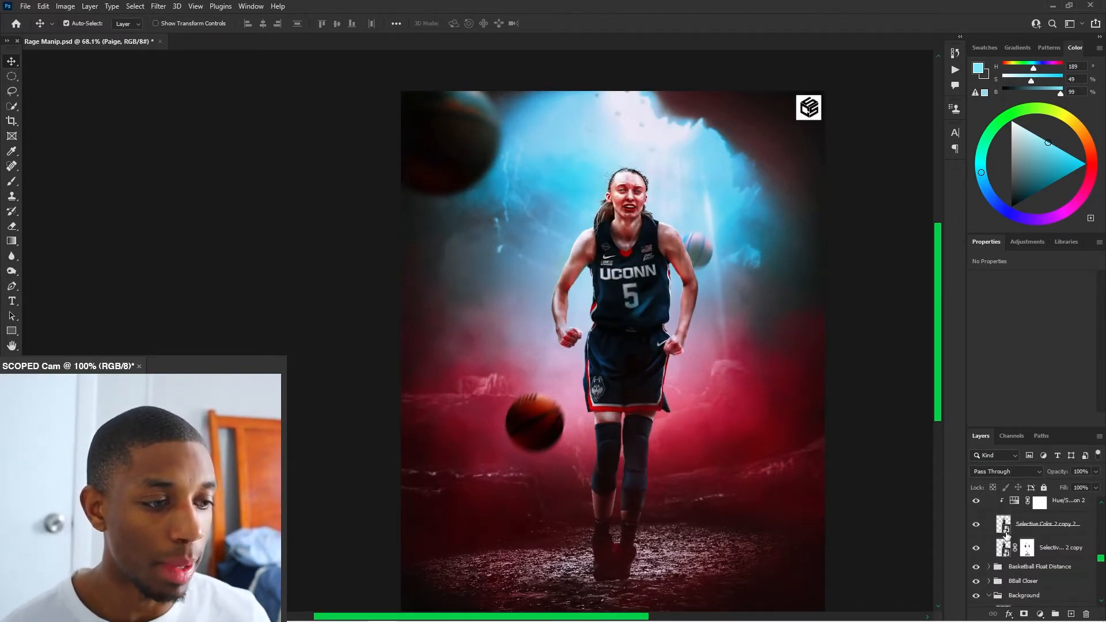
double_click(1003, 524)
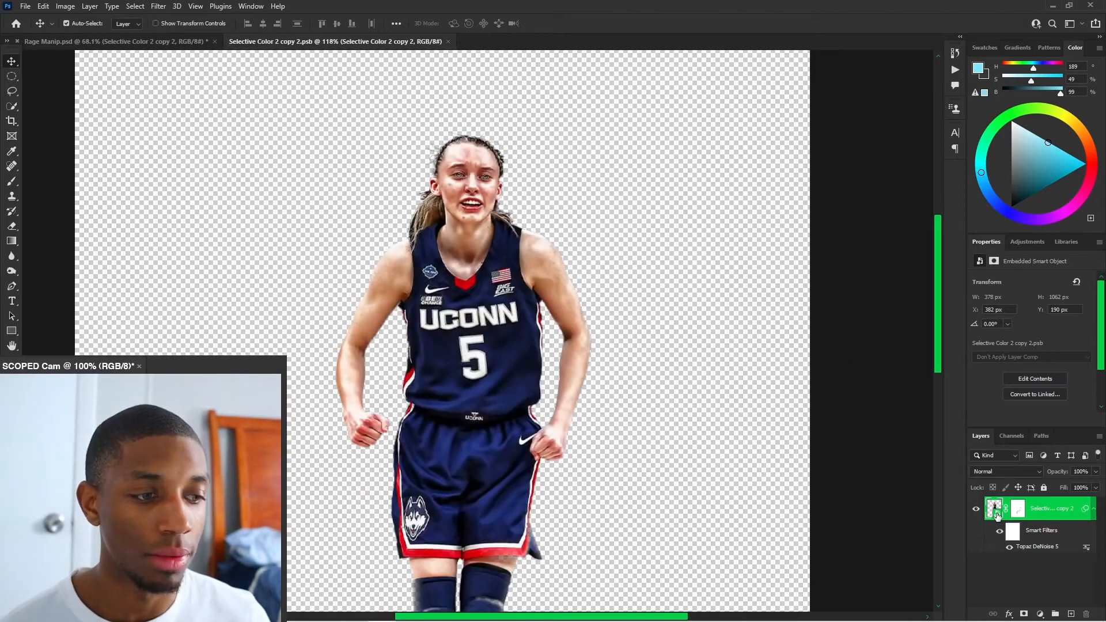
Open the smart object nested inside and examine the cut-out player's face, hair and jersey up close
double_click(997, 514)
scroll(409, 103, up, 5)
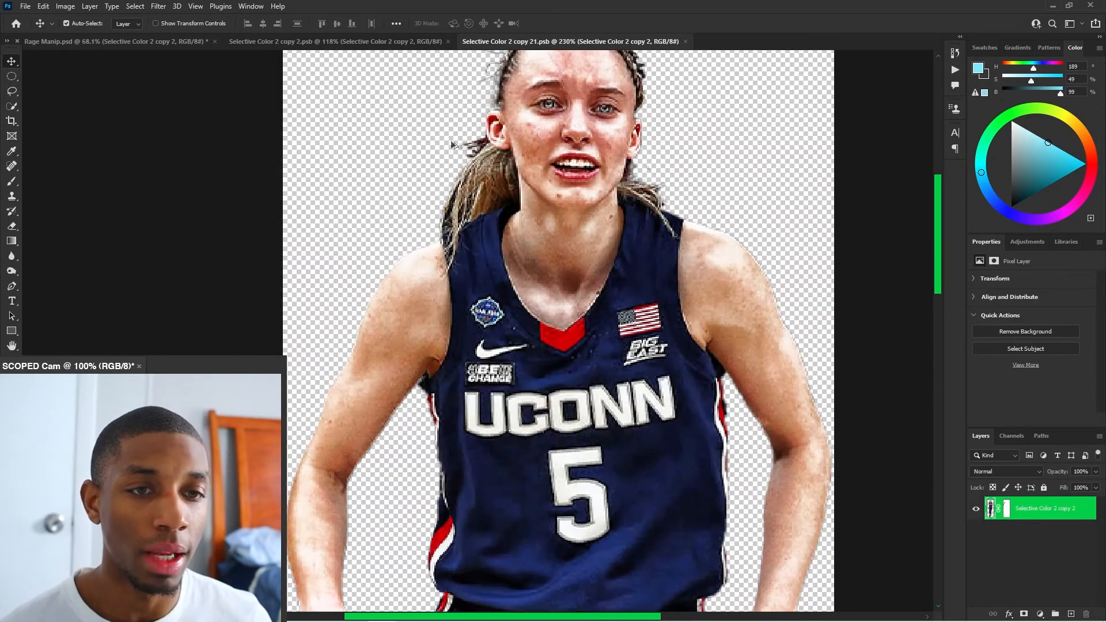
scroll(452, 144, down, 5)
scroll(547, 184, up, 4)
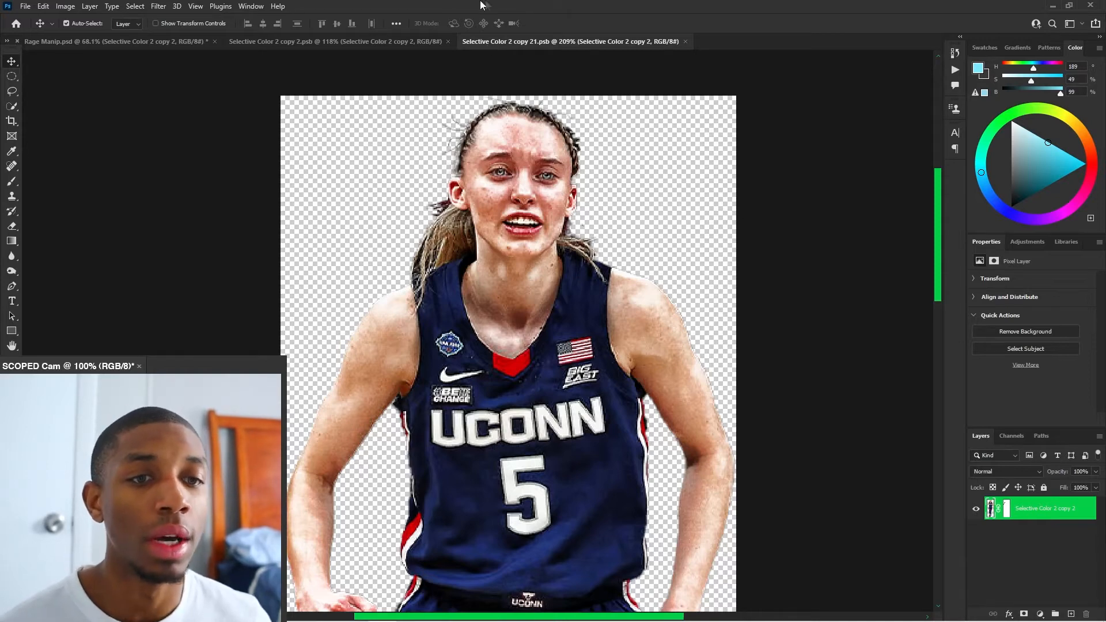
Close both smart object documents and hide all adjustment layers clipped above the cut-out in the player's group
click(685, 42)
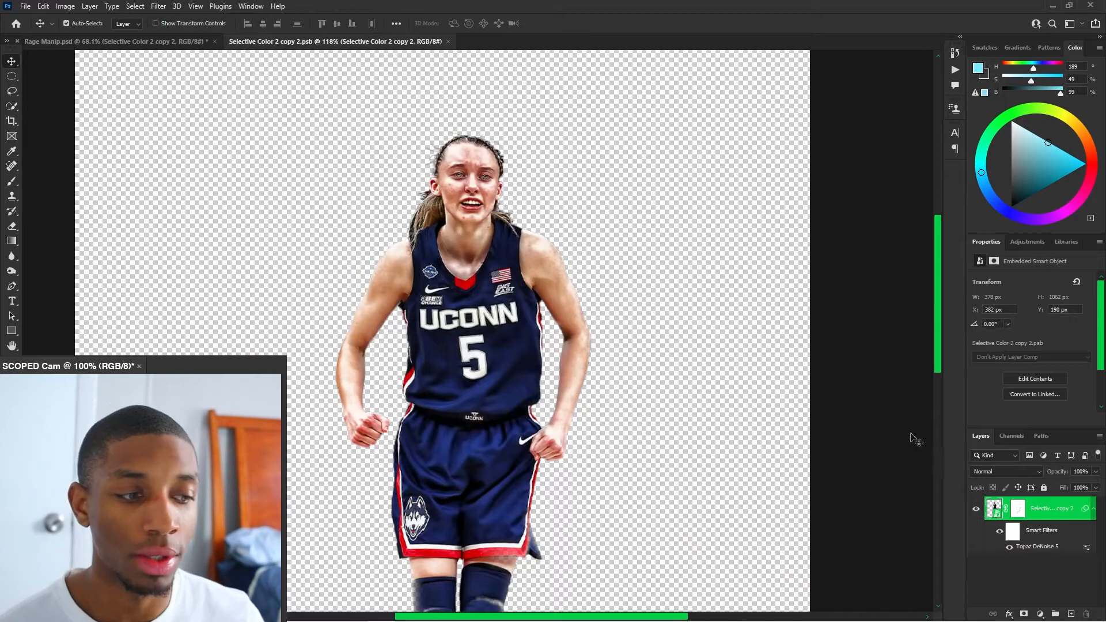
click(448, 42)
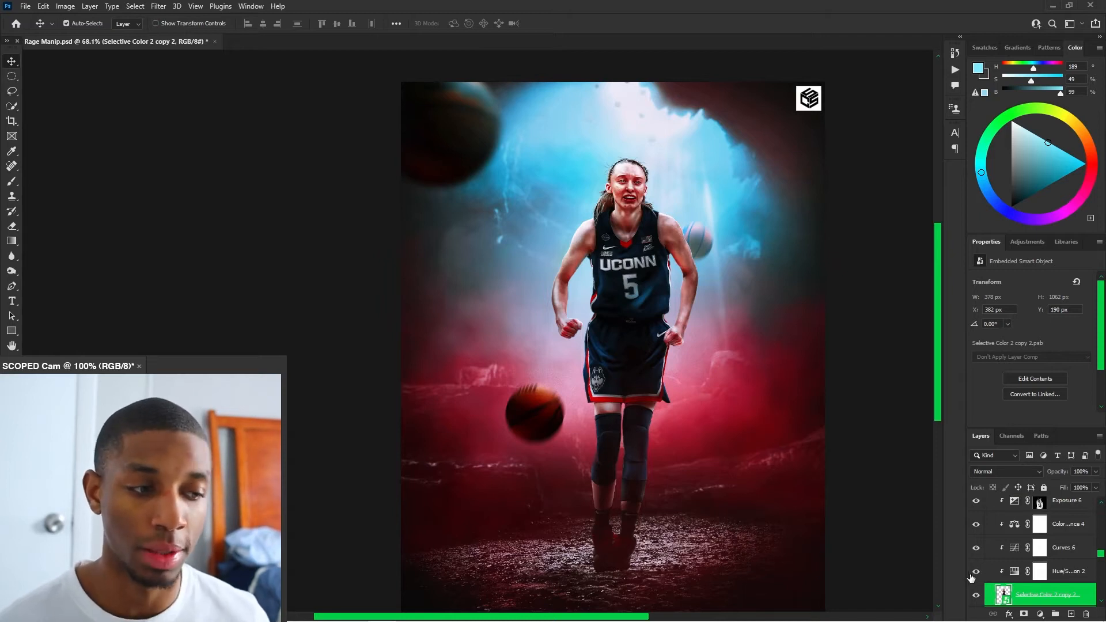
drag(971, 577, 975, 502)
click(974, 529)
scroll(975, 530, up, 2)
scroll(976, 518, up, 2)
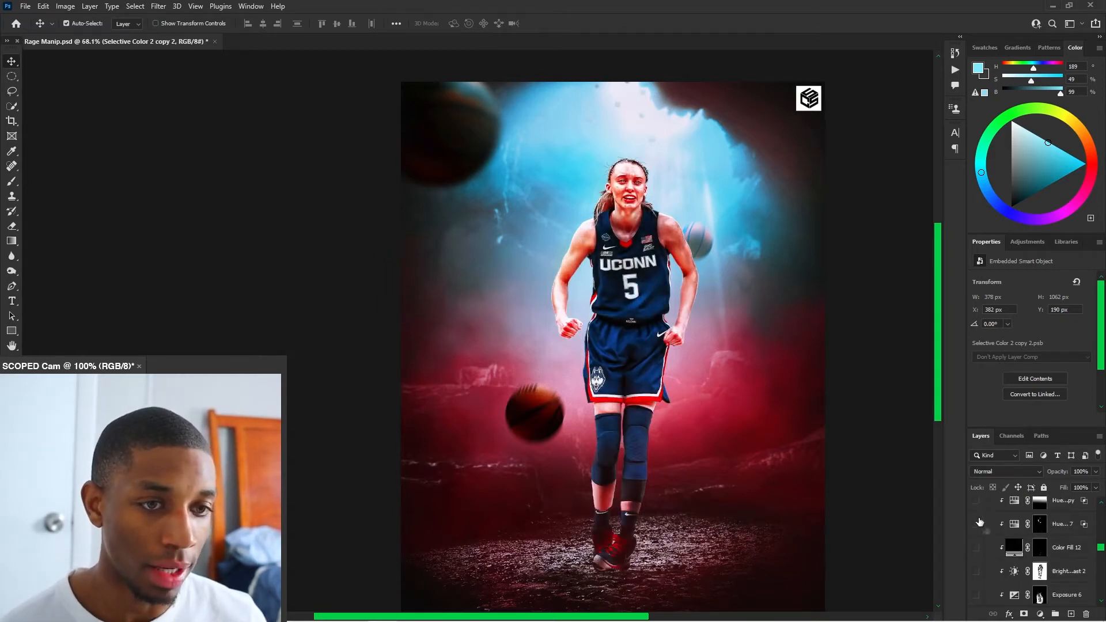
scroll(979, 522, up, 3)
drag(976, 547, 976, 503)
scroll(978, 530, up, 2)
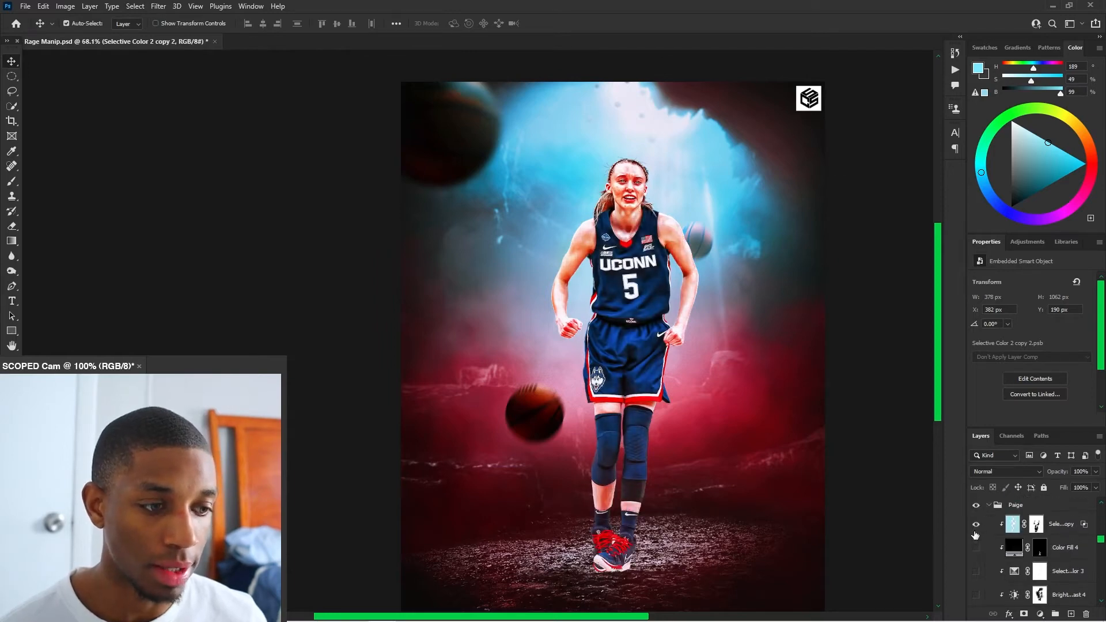
click(975, 531)
Compare the masked Selective Color 2 copy layer hidden and shown, and show Hue/Saturation 2 above the cut-out
scroll(631, 179, down, 2)
scroll(631, 179, up, 1)
scroll(1025, 567, down, 4)
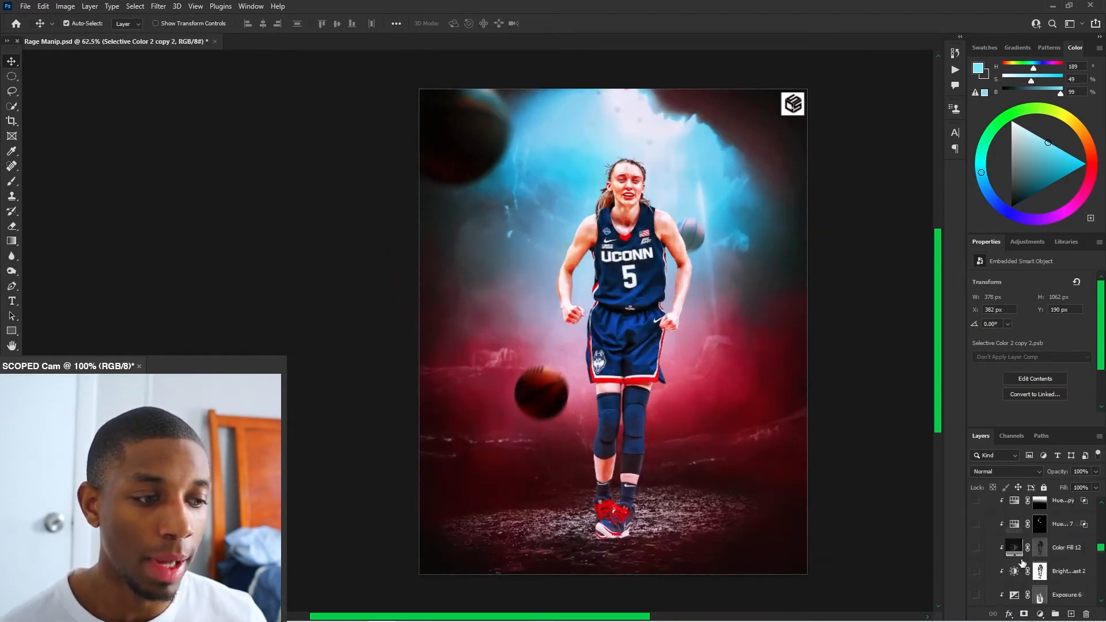
scroll(1022, 563, down, 4)
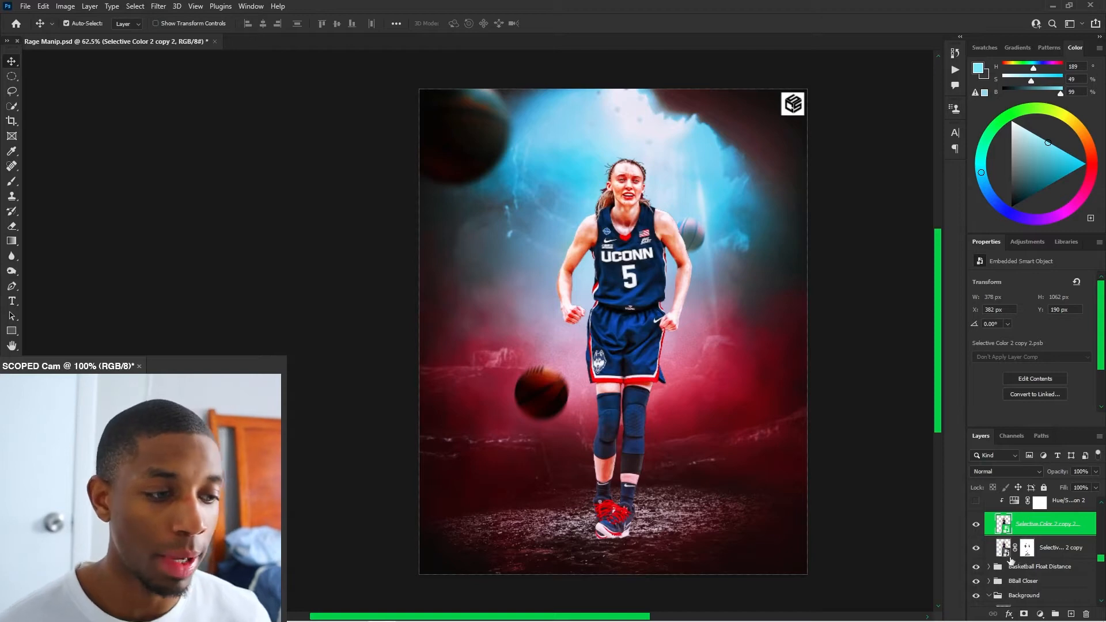
scroll(1002, 547, up, 1)
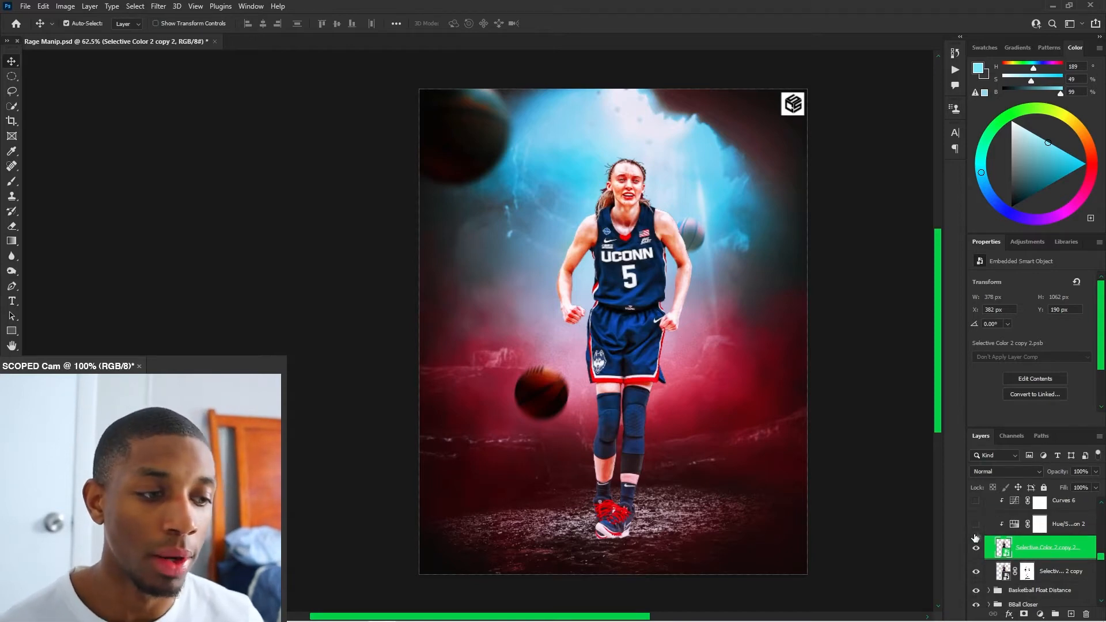
click(977, 572)
click(977, 572)
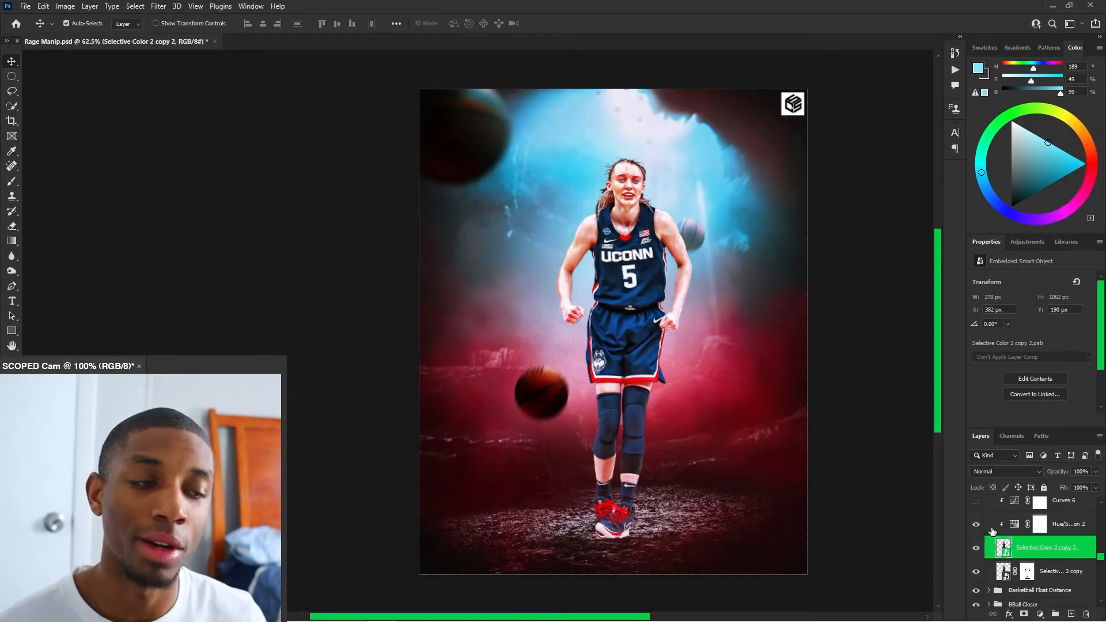
Show Curves 6, select its layer mask to display the curve, and show Color Balance 4
scroll(992, 530, up, 2)
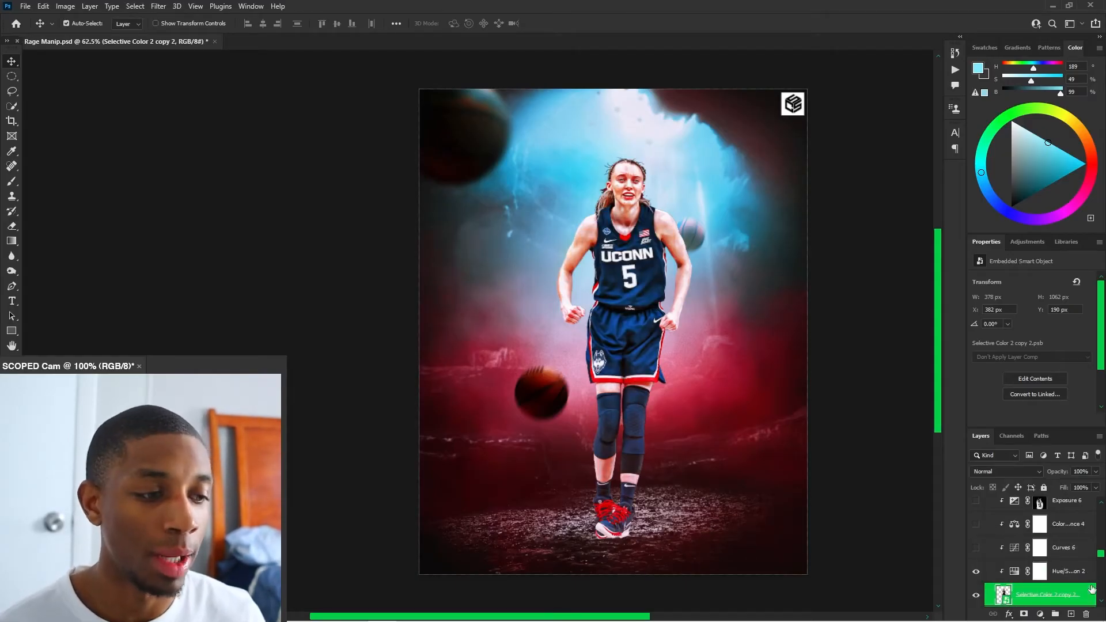
click(975, 548)
click(1039, 547)
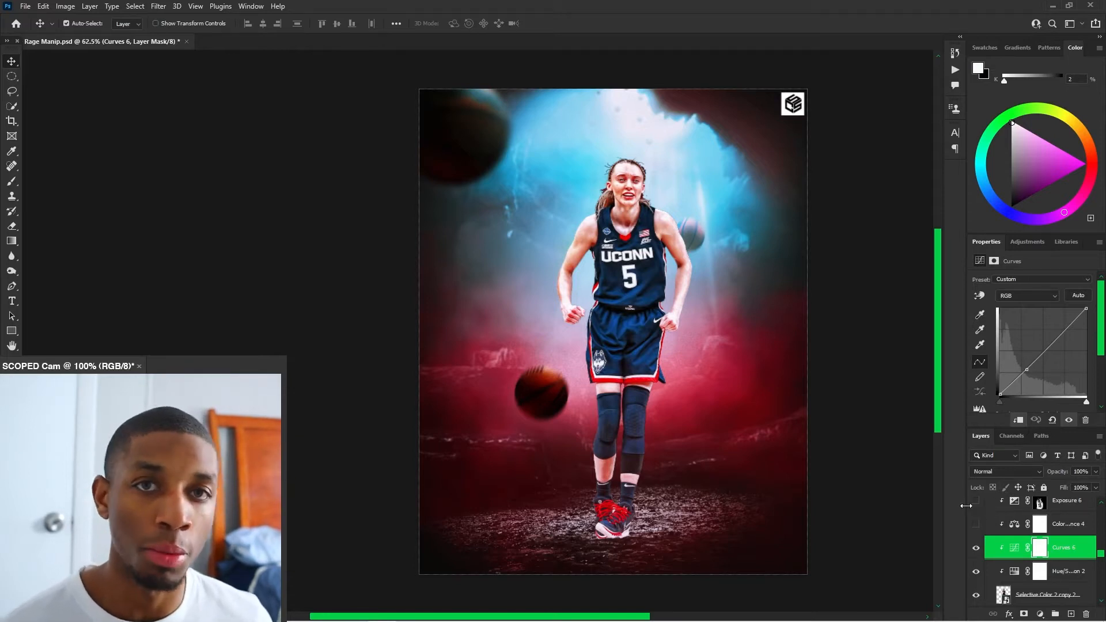
click(973, 527)
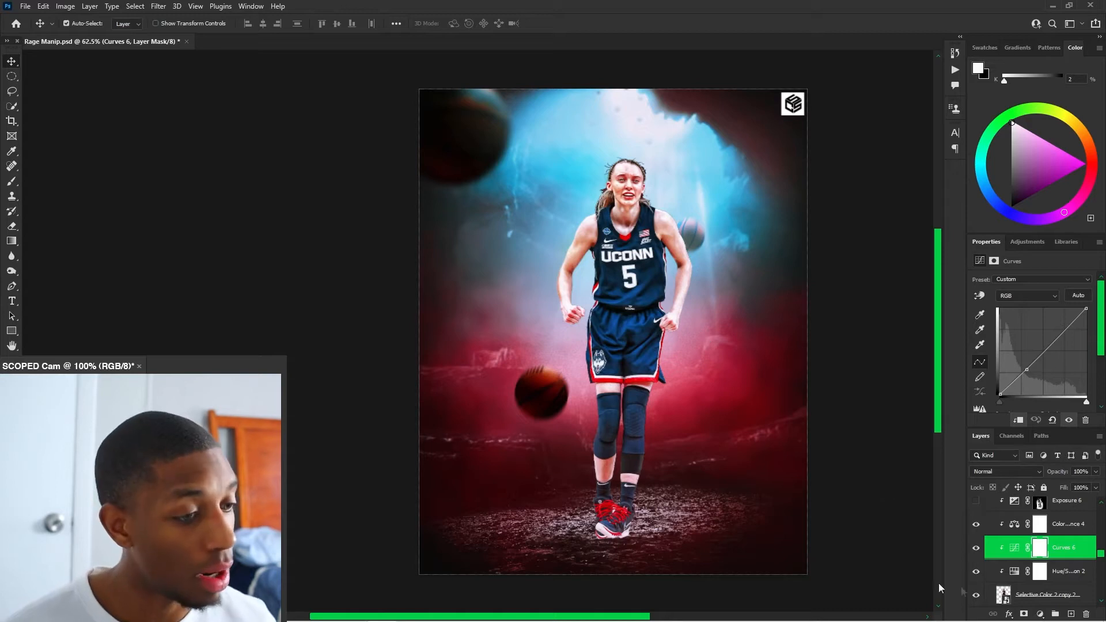
Select the Exposure 6 mask and compare the player with that adjustment hidden and shown, leaving it visible
scroll(974, 507, up, 2)
click(973, 547)
click(974, 547)
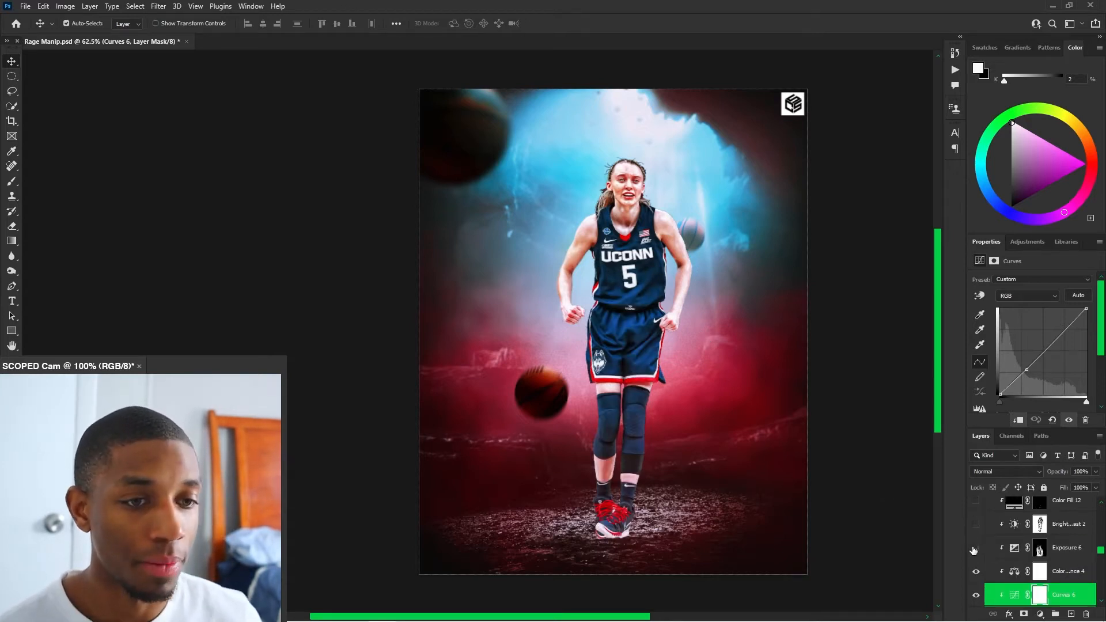
click(973, 548)
click(1044, 554)
click(975, 547)
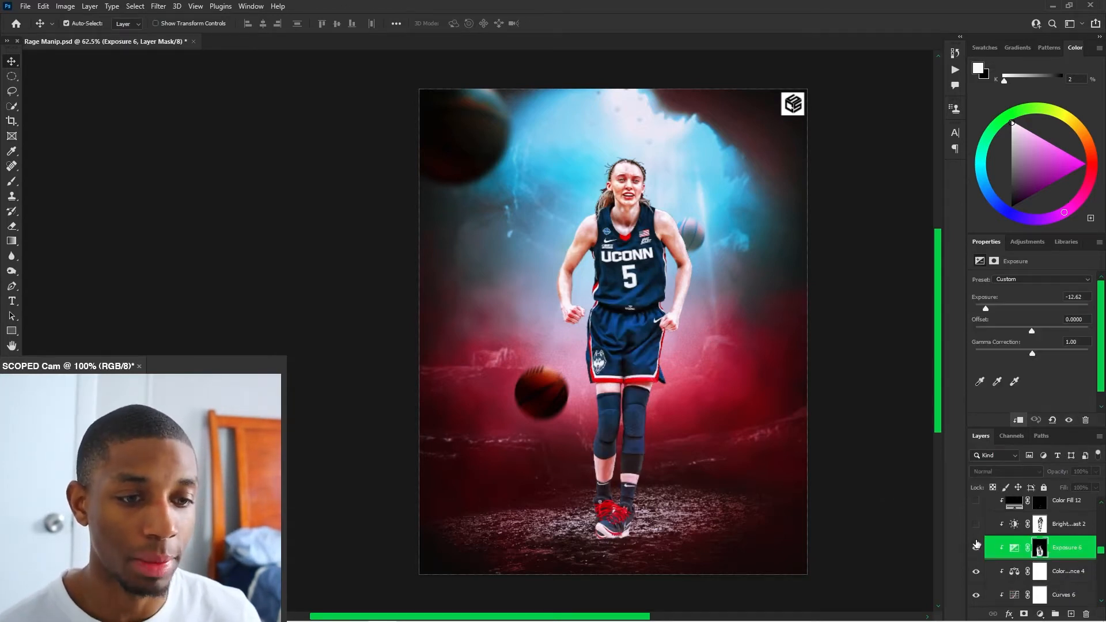
click(975, 547)
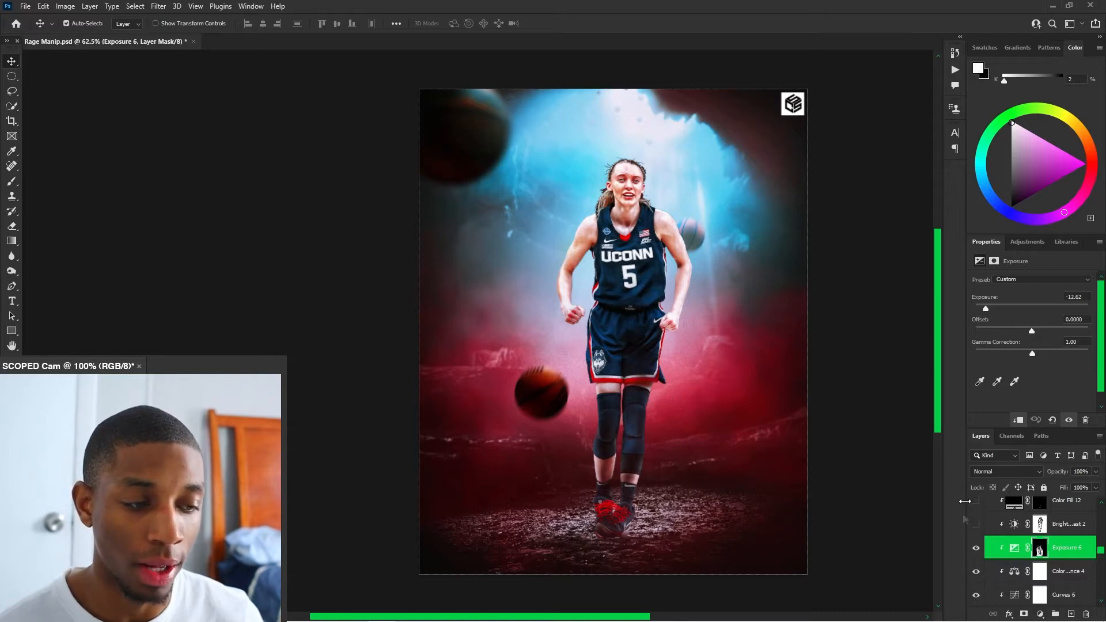
Show Brightness/Contrast 2 and compare the player's shading without and with it, leaving it visible
click(976, 524)
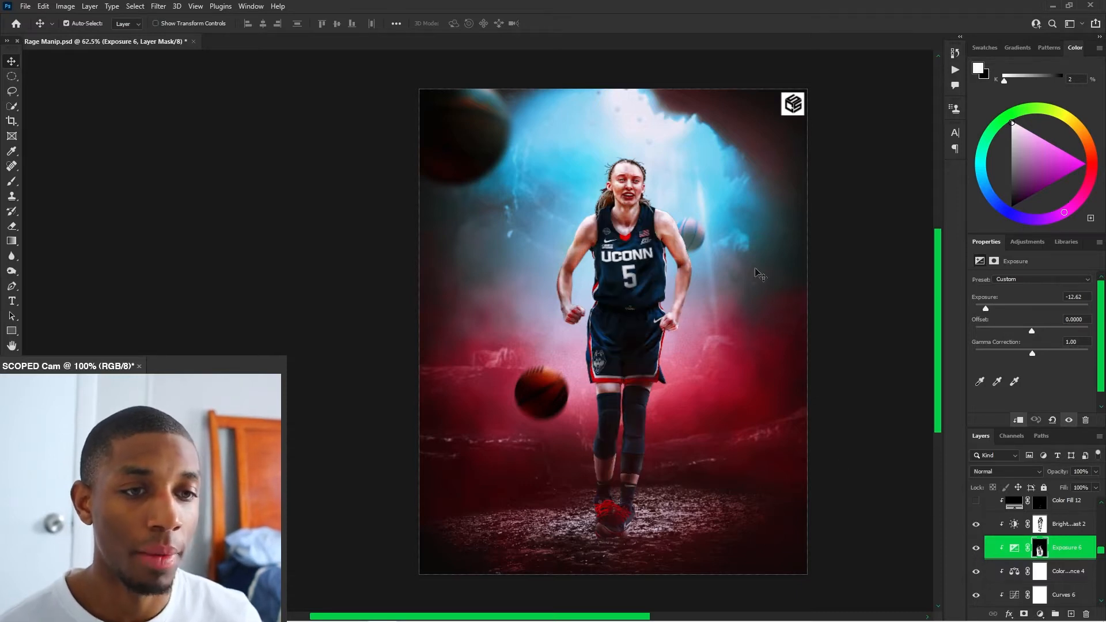
click(976, 523)
click(976, 523)
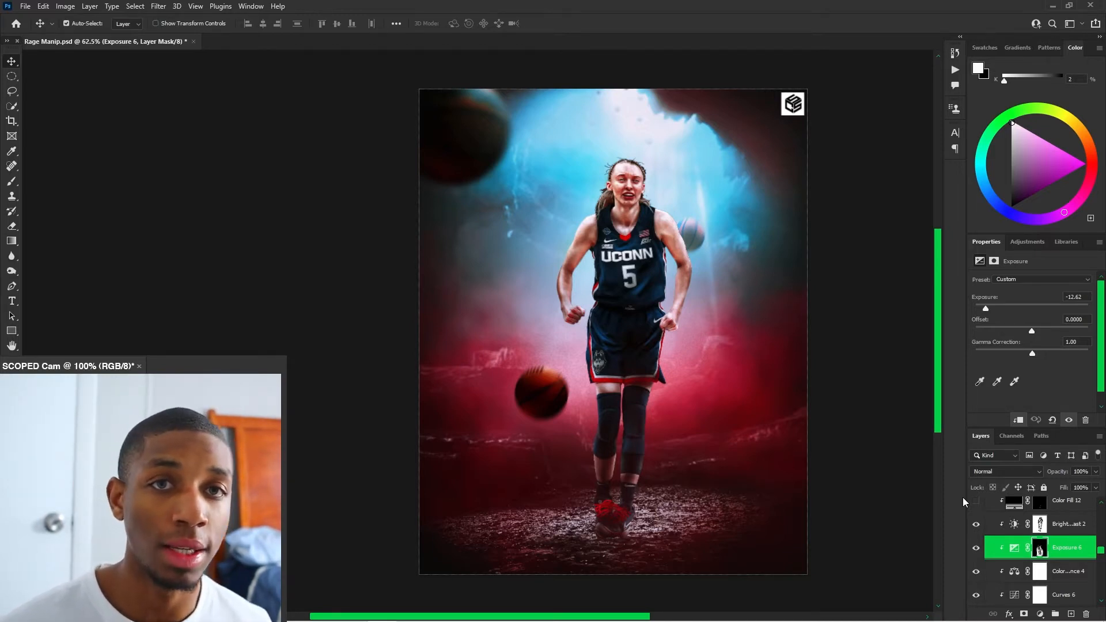
Show Color Fill 12, the two Hue/Saturation layers above it and Brightness/Contrast 4, selecting the latter's mask
scroll(974, 518, up, 1)
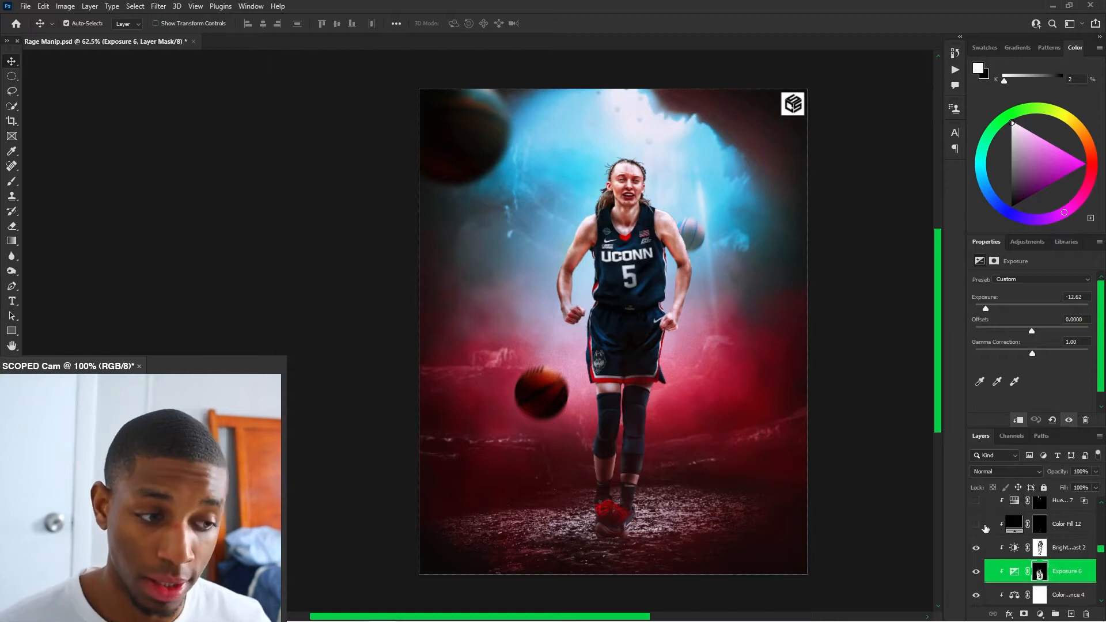
click(973, 526)
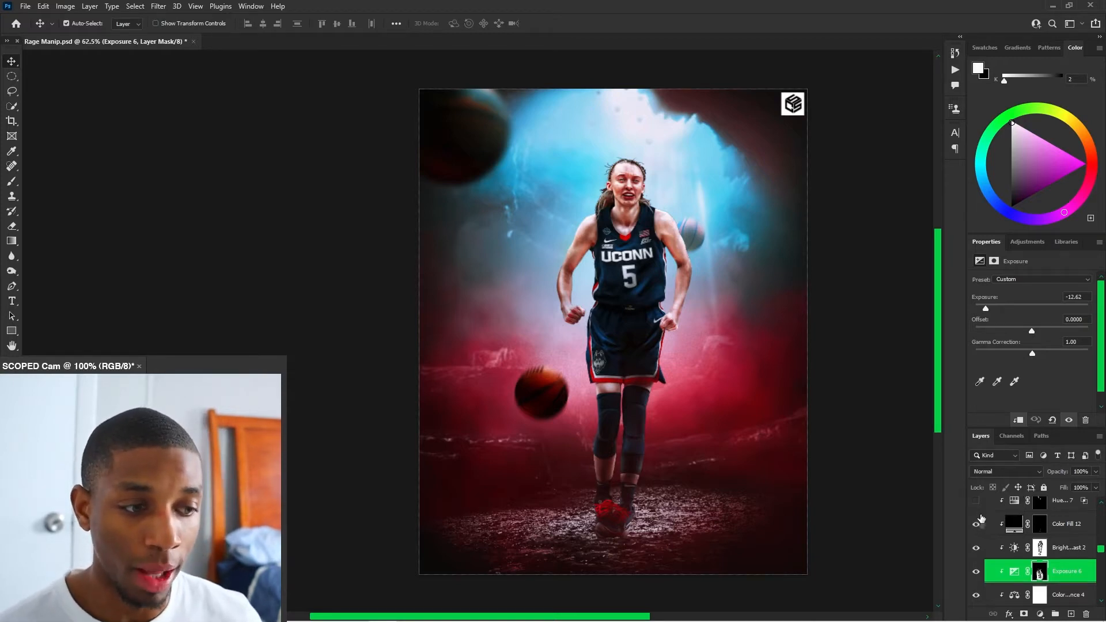
scroll(981, 518, up, 2)
click(977, 545)
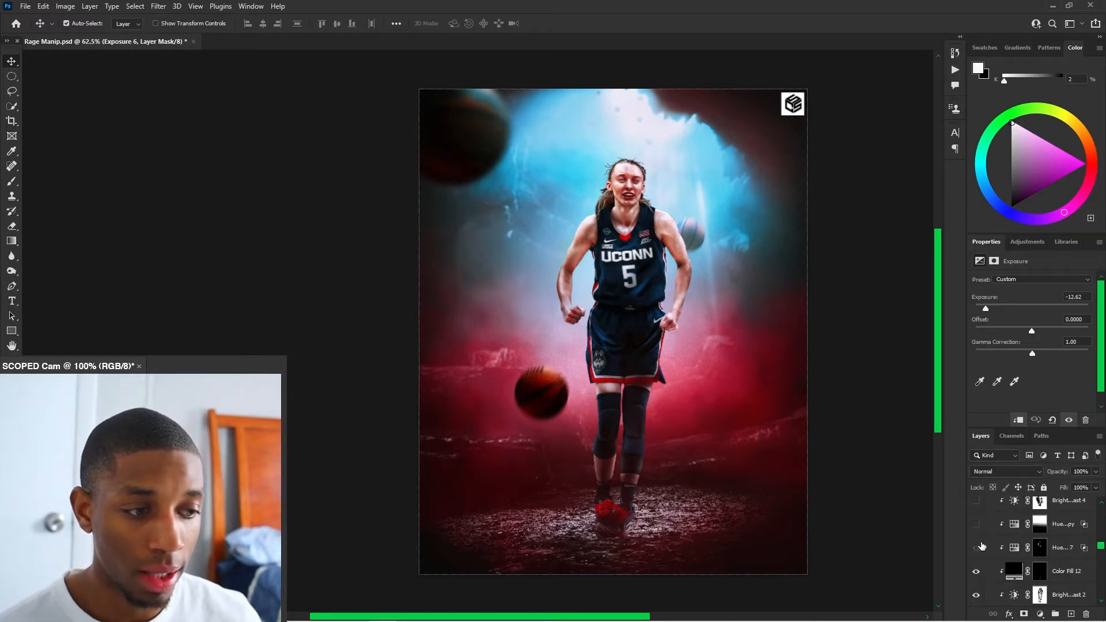
click(985, 506)
scroll(982, 524, up, 2)
click(975, 555)
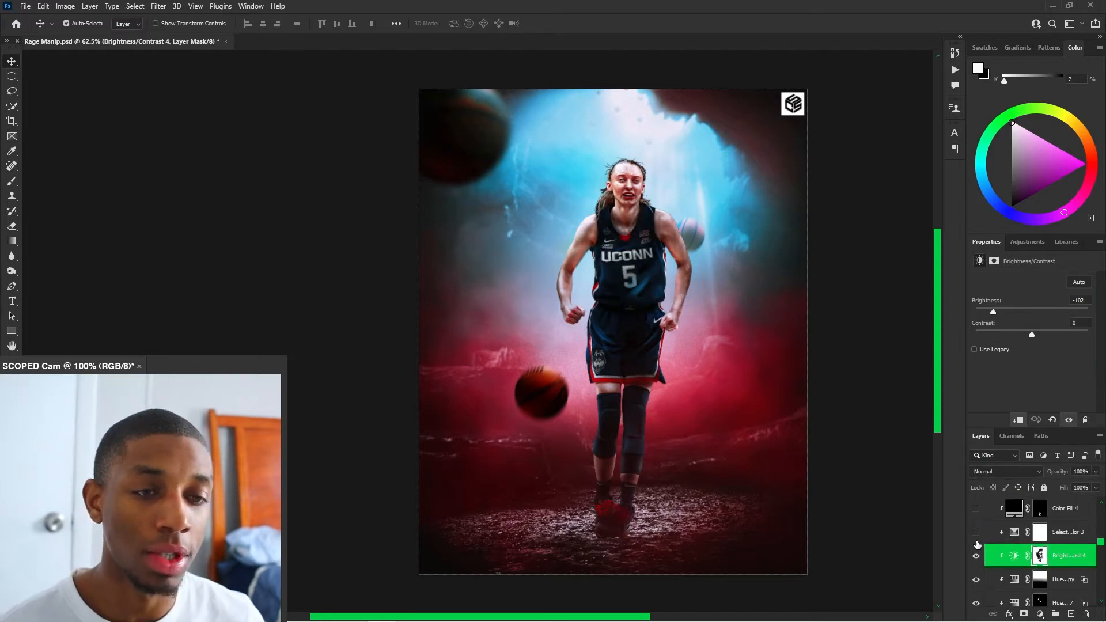
Show Selective Color 3 and Color Fill 4, comparing the player's shoes with the color fill hidden and shown
click(976, 531)
click(975, 517)
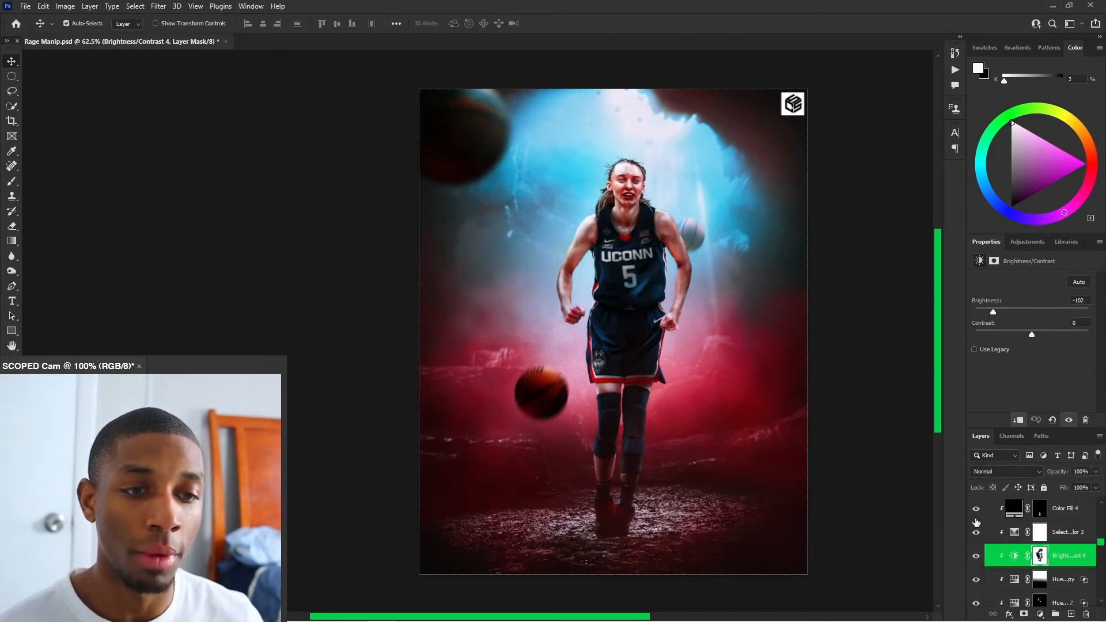
click(976, 512)
click(975, 512)
Show the light blue clipped layer at the top of the player's group and compare its edge light on and off, leaving it visible
scroll(993, 559, up, 3)
click(977, 557)
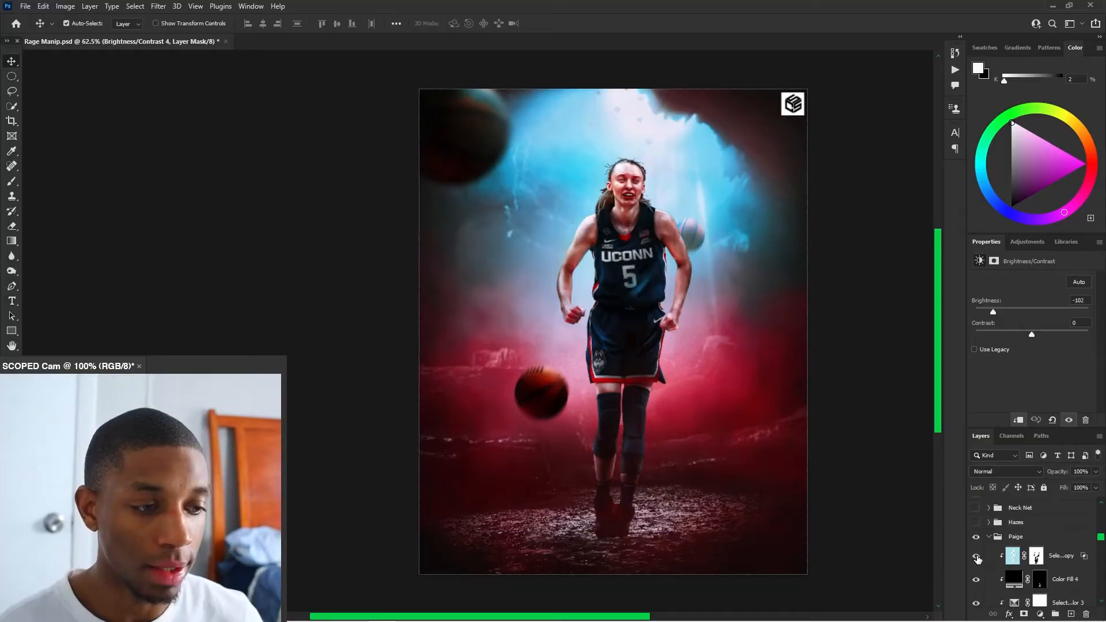
click(977, 557)
click(976, 556)
click(976, 557)
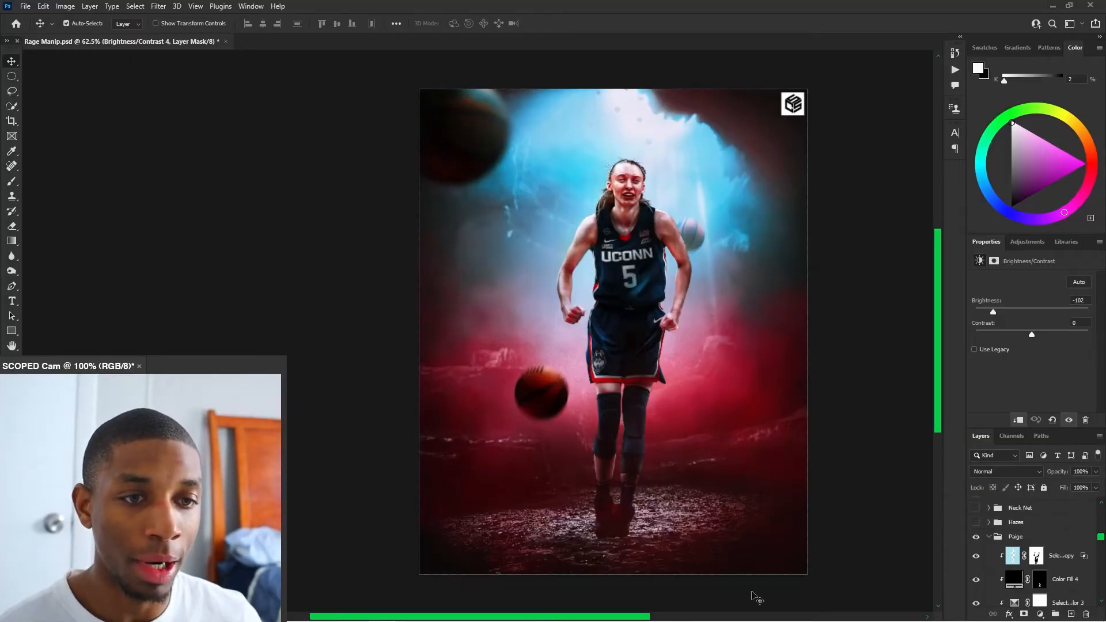
click(976, 556)
click(975, 556)
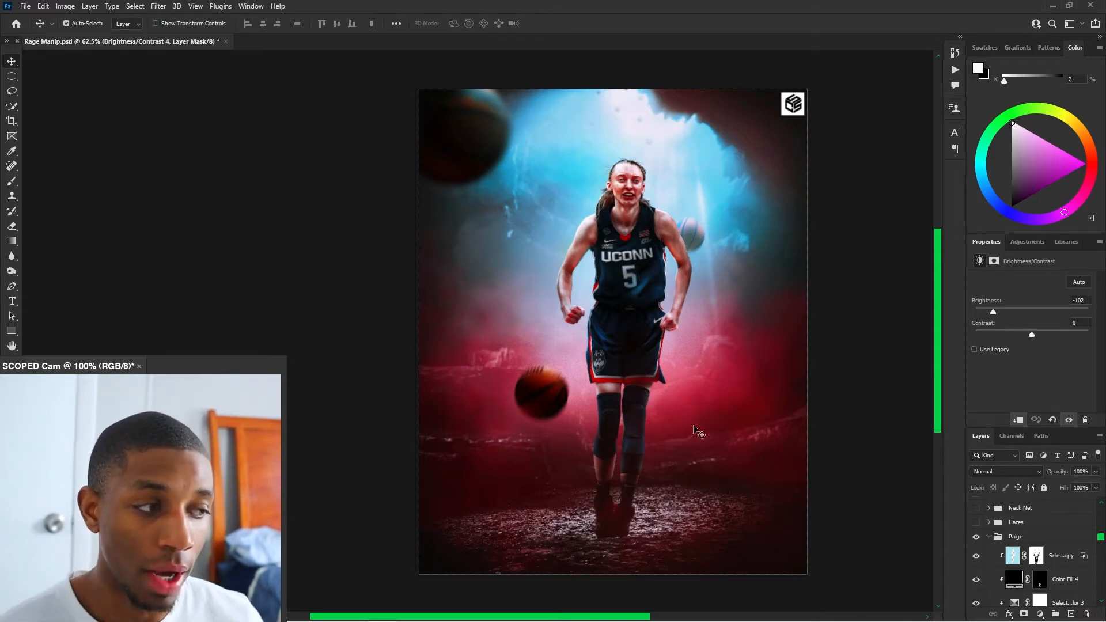
Collapse the player's group and compare the image with the whole group hidden and shown
click(989, 536)
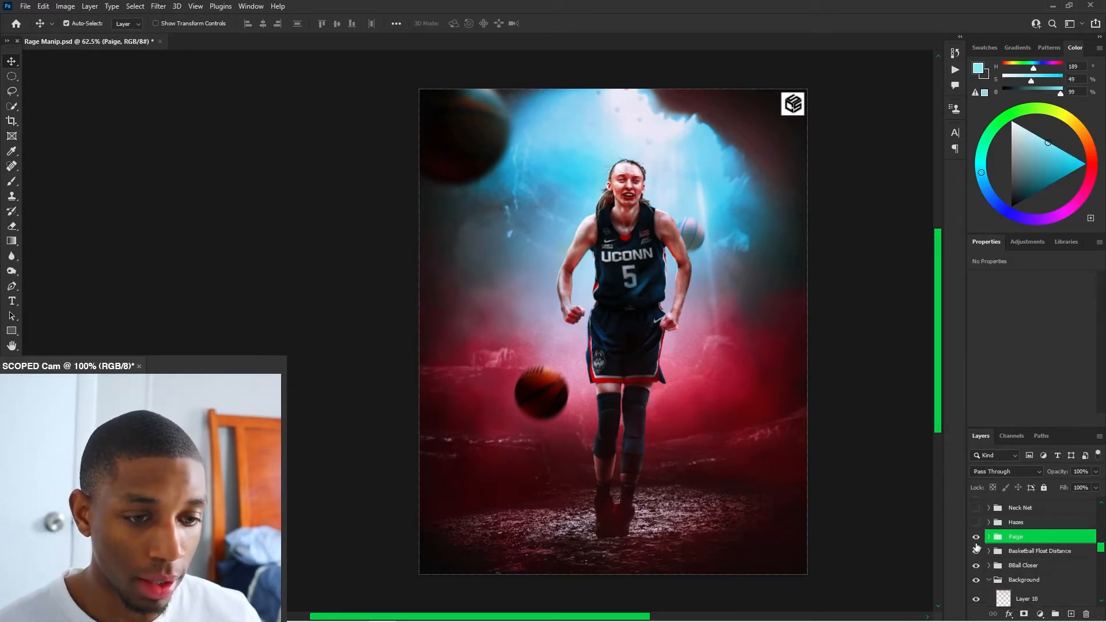
click(975, 538)
click(974, 539)
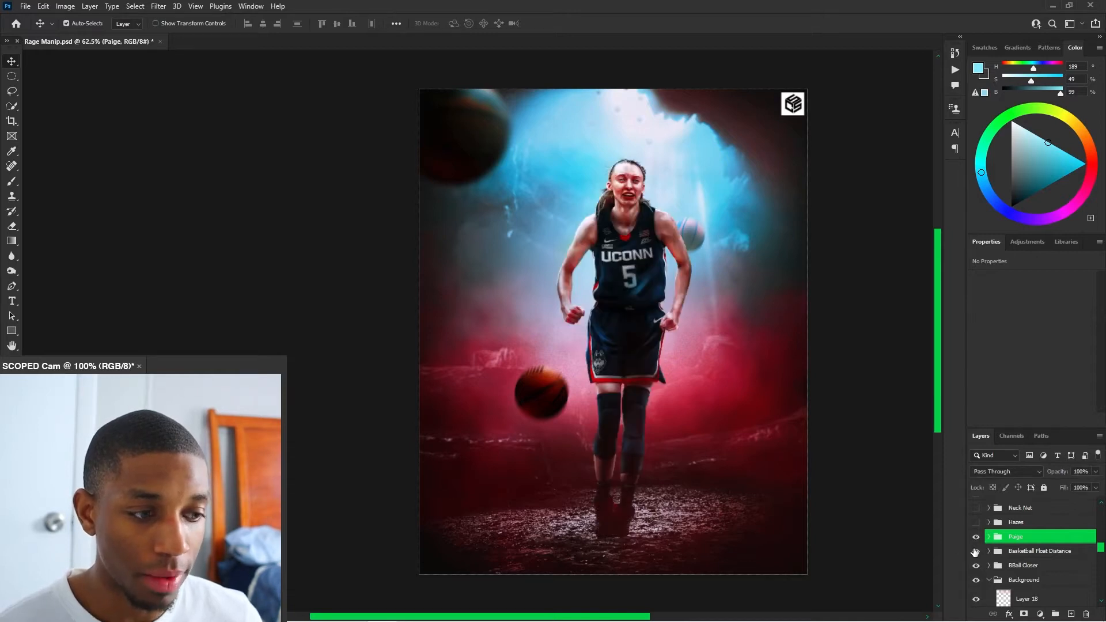
Collapse the Background group and compare the image with the Hazes group shown and hidden, leaving it visible
click(988, 581)
click(975, 541)
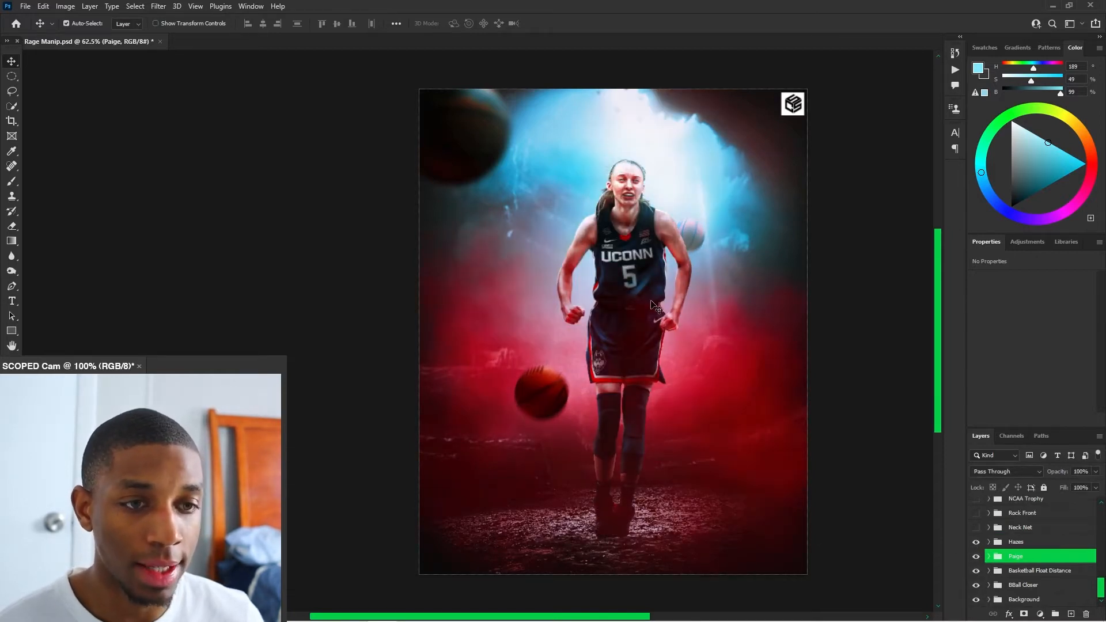
click(975, 541)
click(976, 541)
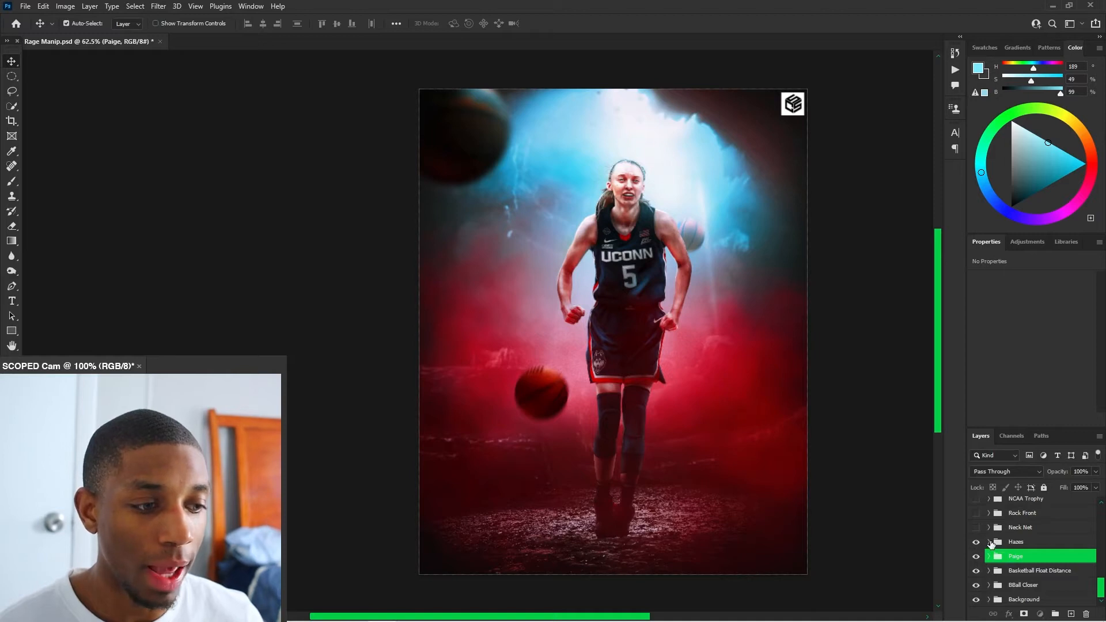
Expand the Hazes group, hide its layers and bring back only Layer 17
click(989, 542)
scroll(1018, 540, down, 2)
drag(975, 584, 977, 520)
click(985, 520)
click(975, 517)
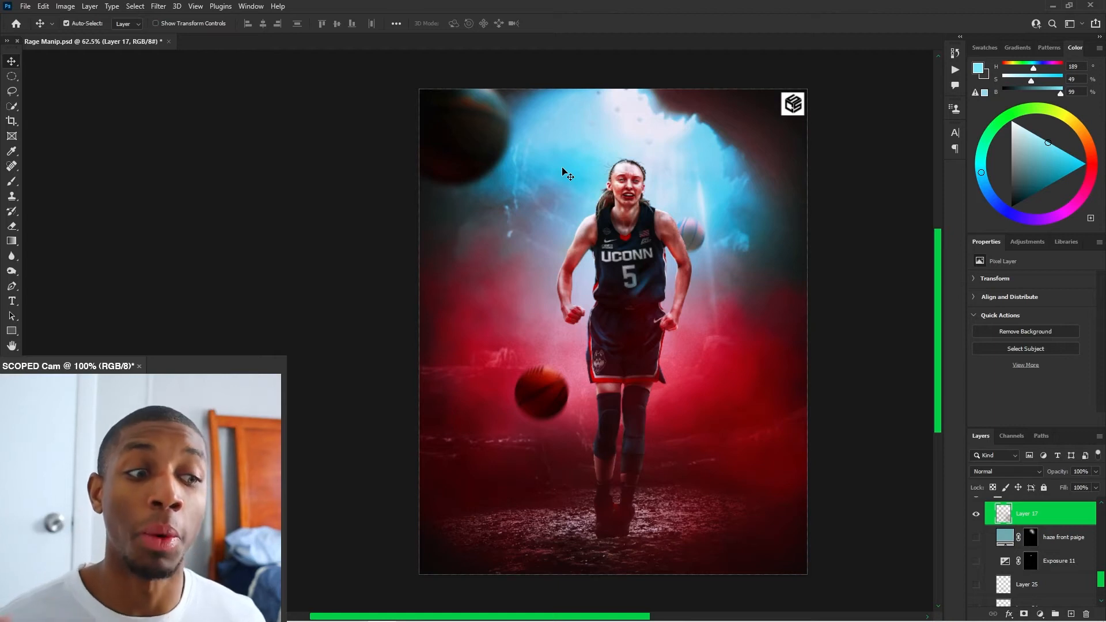
Show the haze front fill, Exposure 11 and the remaining haze layers again, and collapse the Hazes group
click(976, 537)
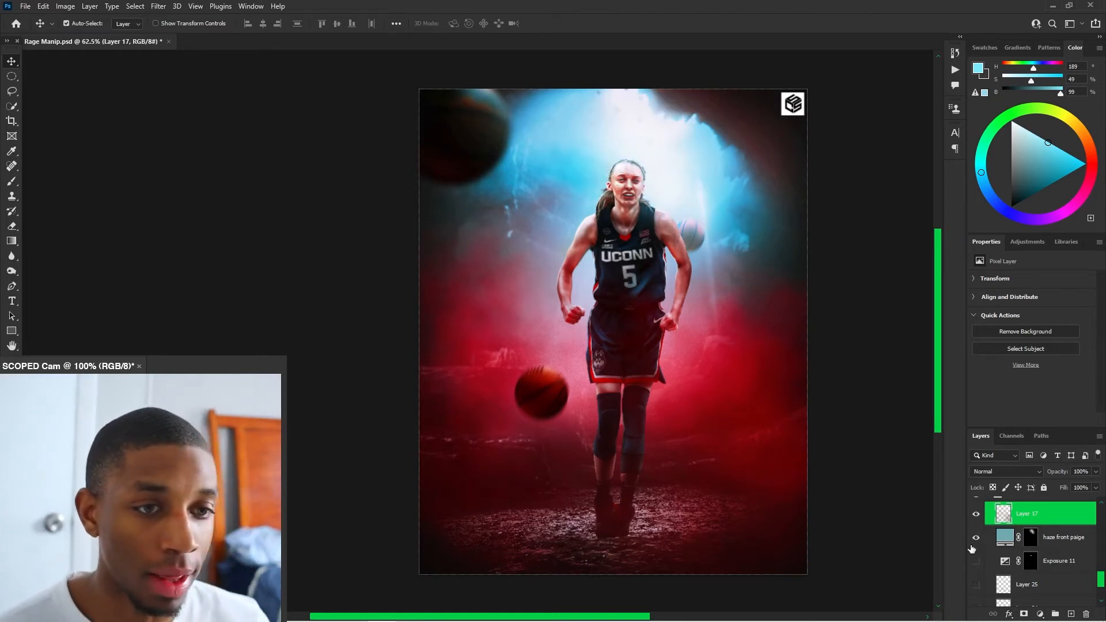
click(976, 561)
scroll(985, 576, down, 1)
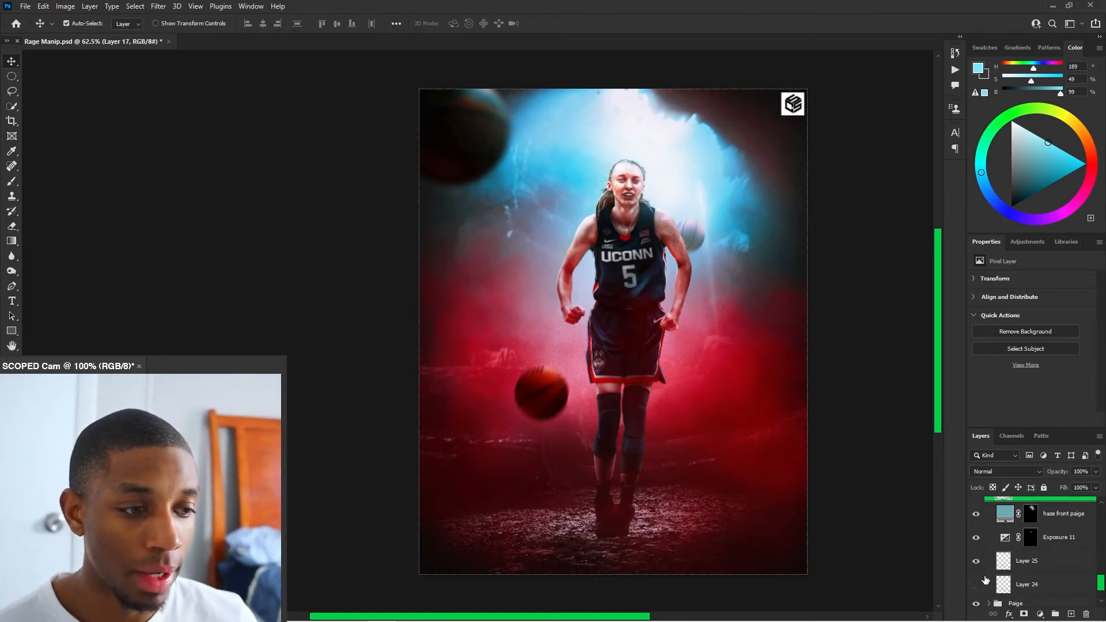
scroll(1006, 573, up, 3)
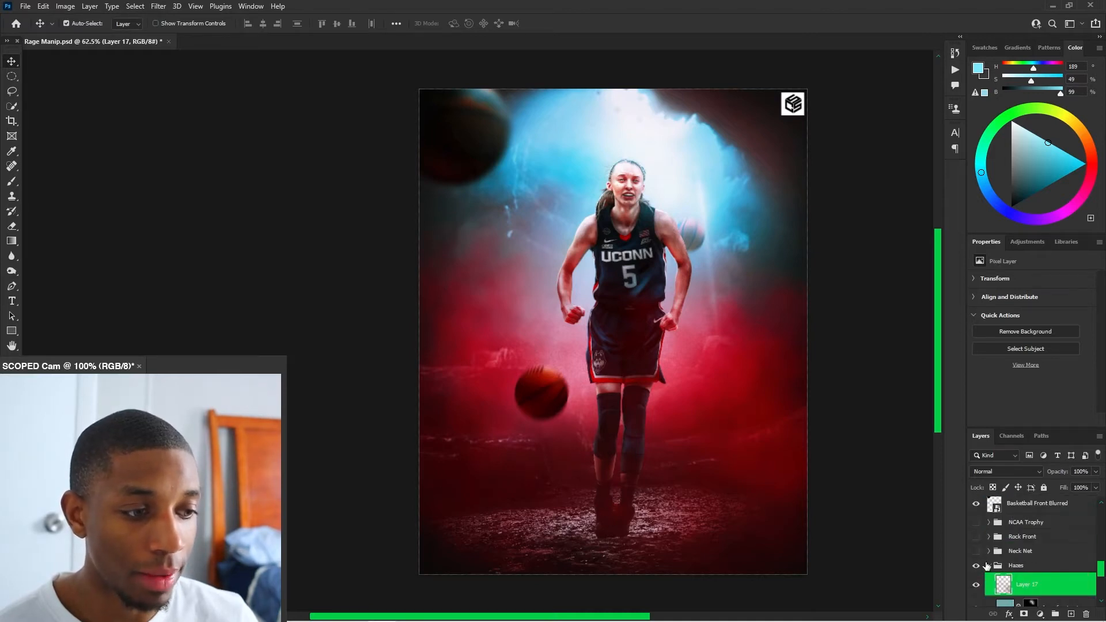
click(988, 567)
Show and expand the Neck Net group above Hazes, and open the contents of its net smart object
click(976, 551)
scroll(634, 265, up, 5)
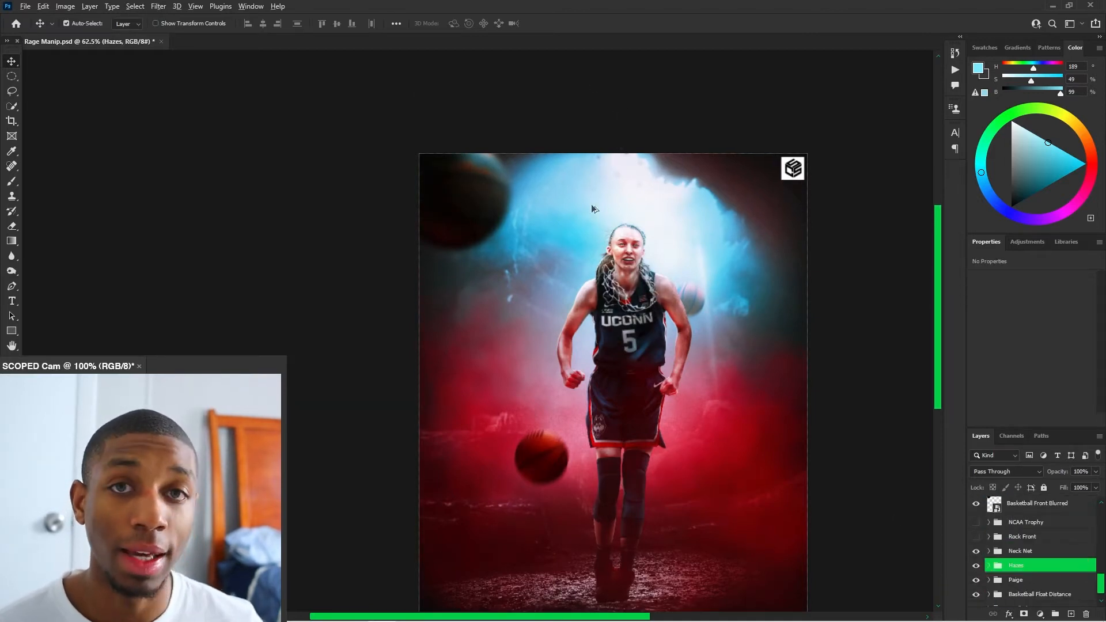
click(988, 551)
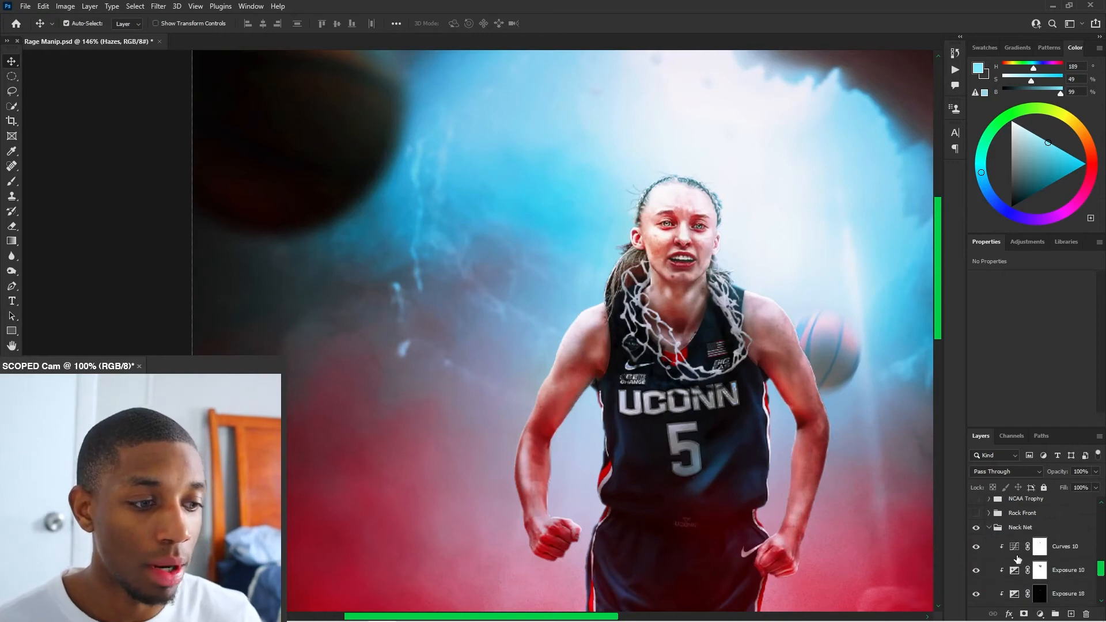
scroll(996, 553, down, 3)
click(1006, 550)
double_click(1005, 554)
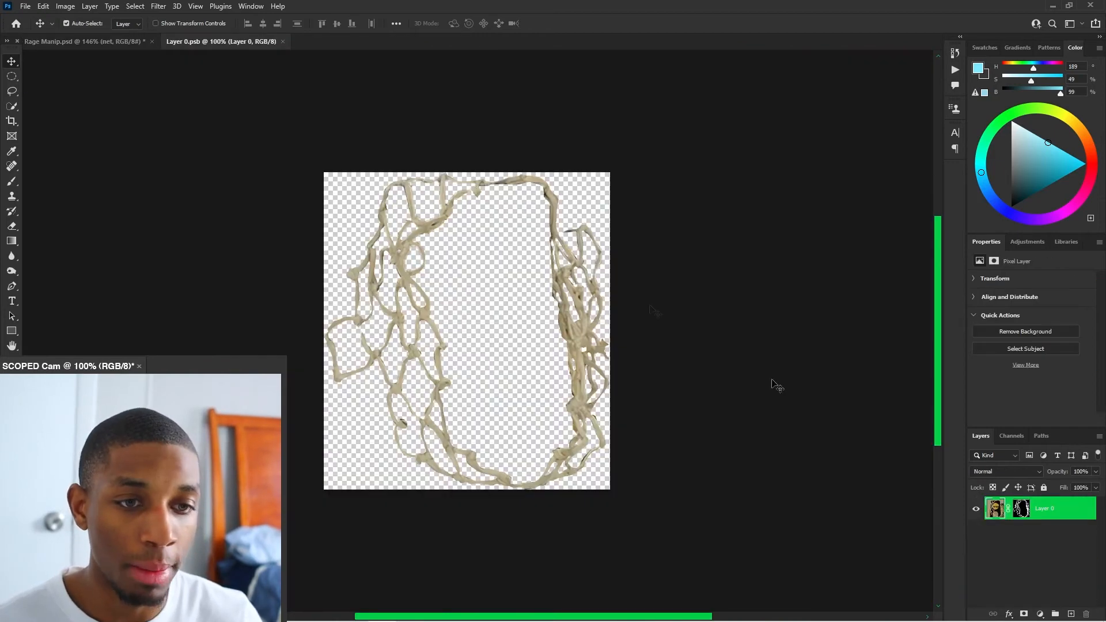
Disable Layer 0's mask to inspect the full NCAA trophy photo, undo the change, and close the net smart object
scroll(505, 260, up, 2)
right_click(1031, 516)
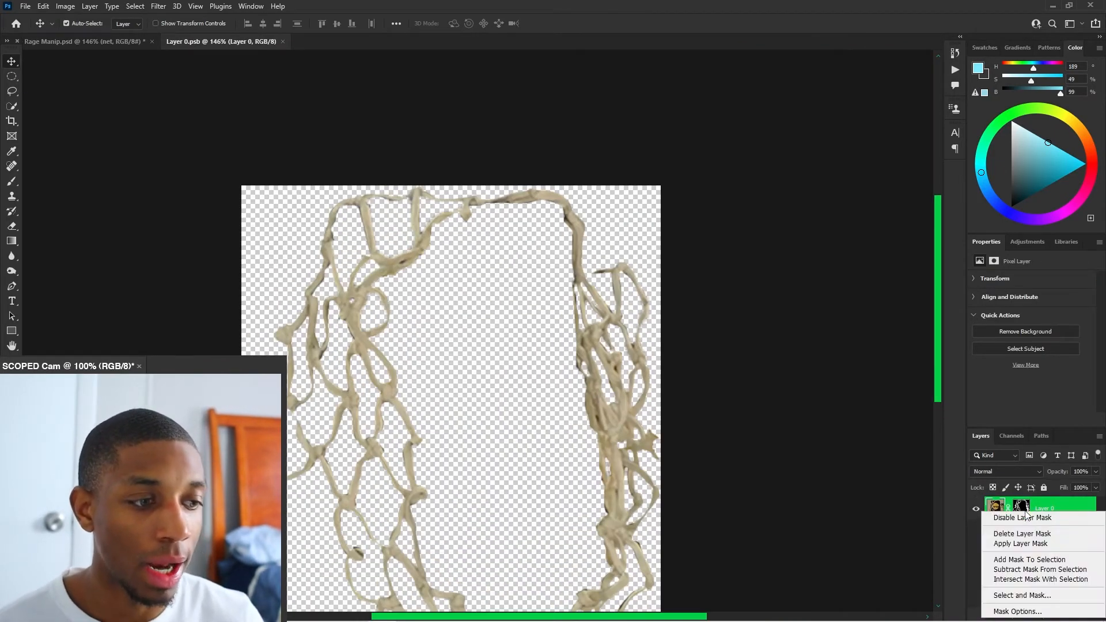
click(1031, 522)
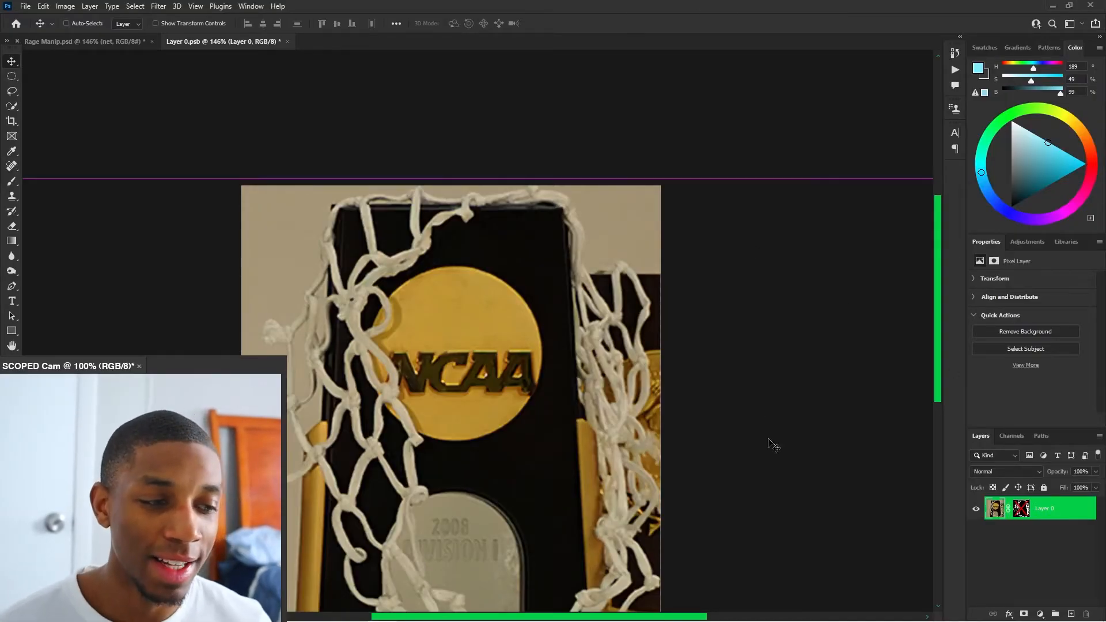
key(ctrl+z)
key(z)
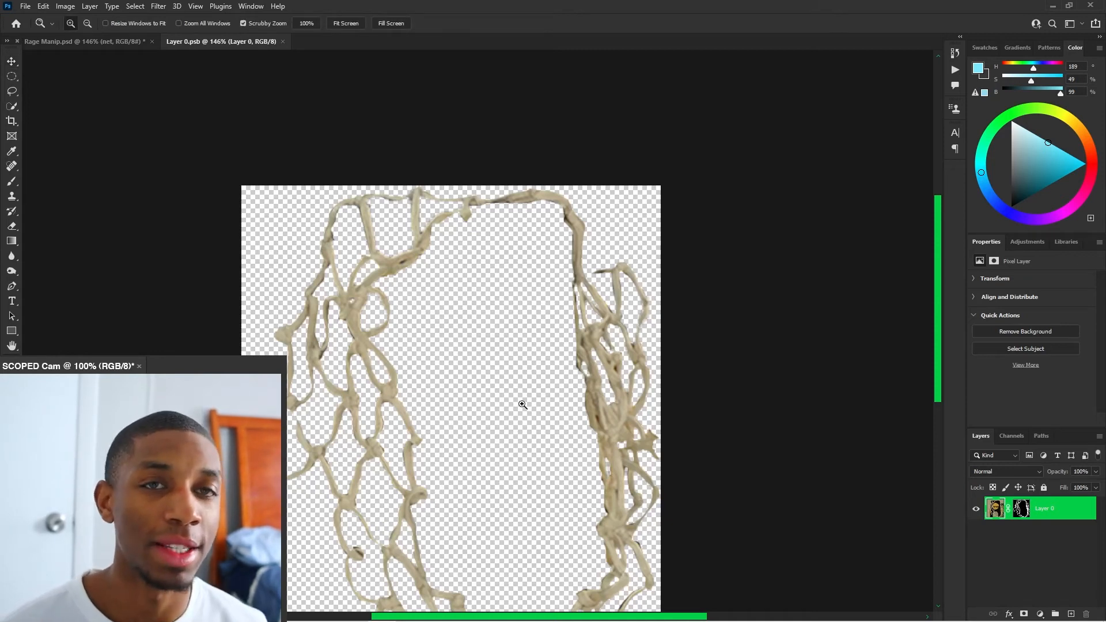
click(283, 42)
scroll(535, 216, down, 1)
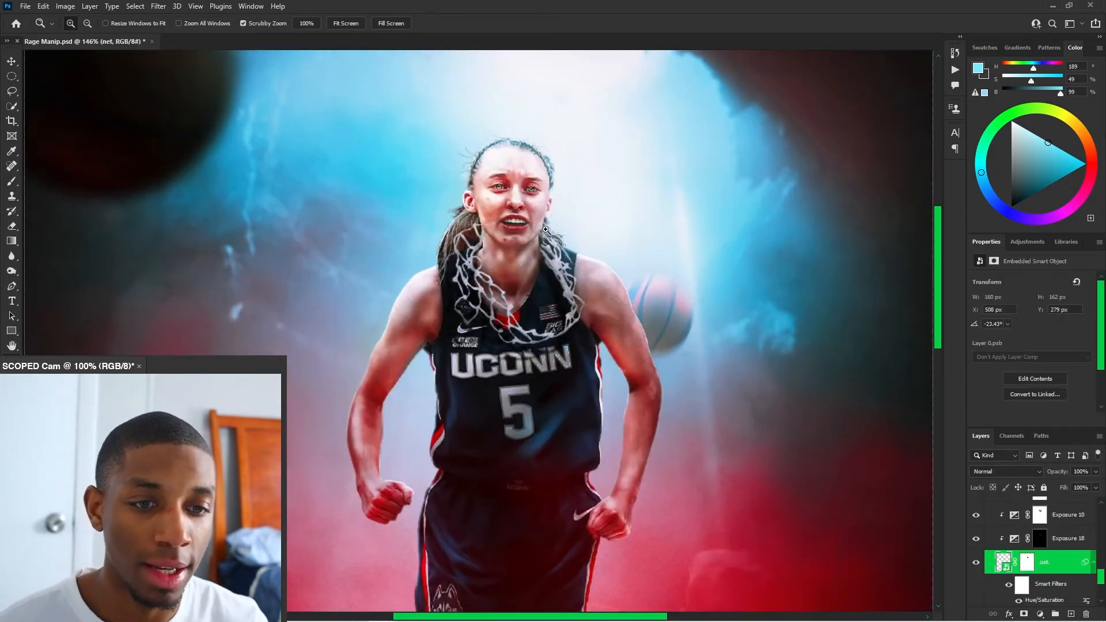
Hide the Curves 10 and Exposure 10 adjustments clipped to the neck net
scroll(525, 213, up, 3)
scroll(526, 213, down, 2)
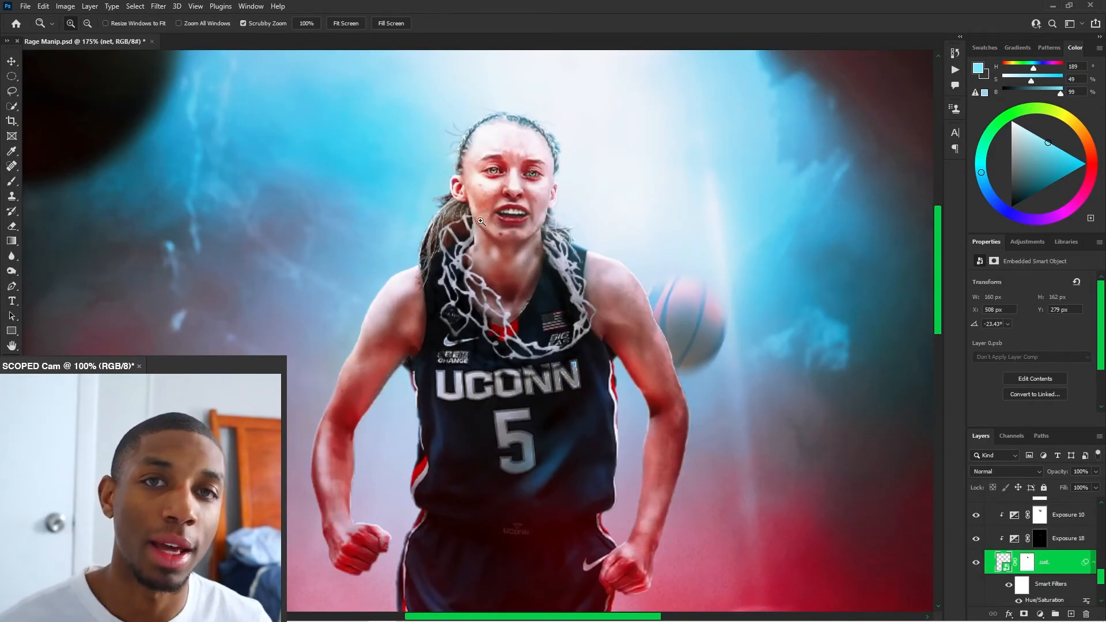
scroll(1053, 581, up, 1)
click(976, 562)
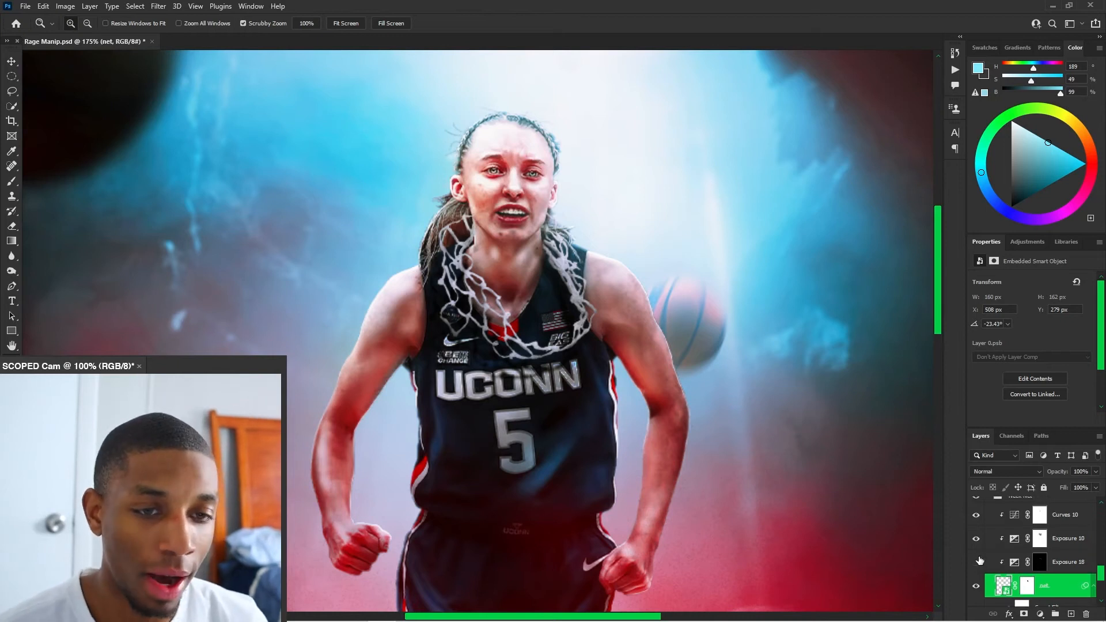
click(976, 538)
click(990, 542)
scroll(984, 552, up, 1)
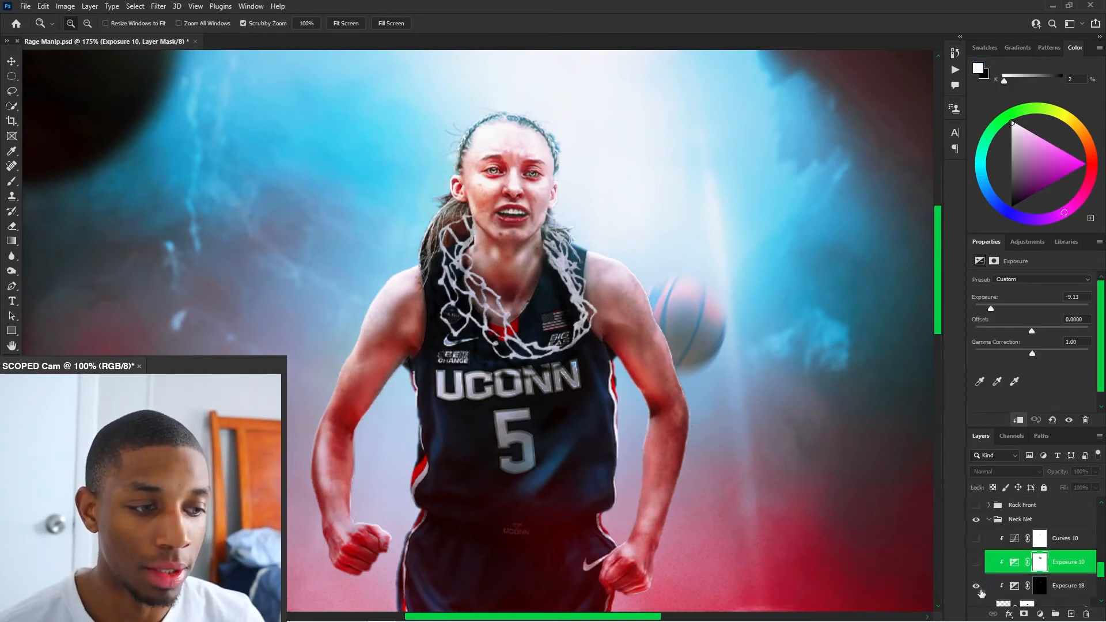
Show Exposure 10 again, compare the net with it on and off, and turn Curves 10 back on
scroll(978, 586, down, 1)
click(975, 539)
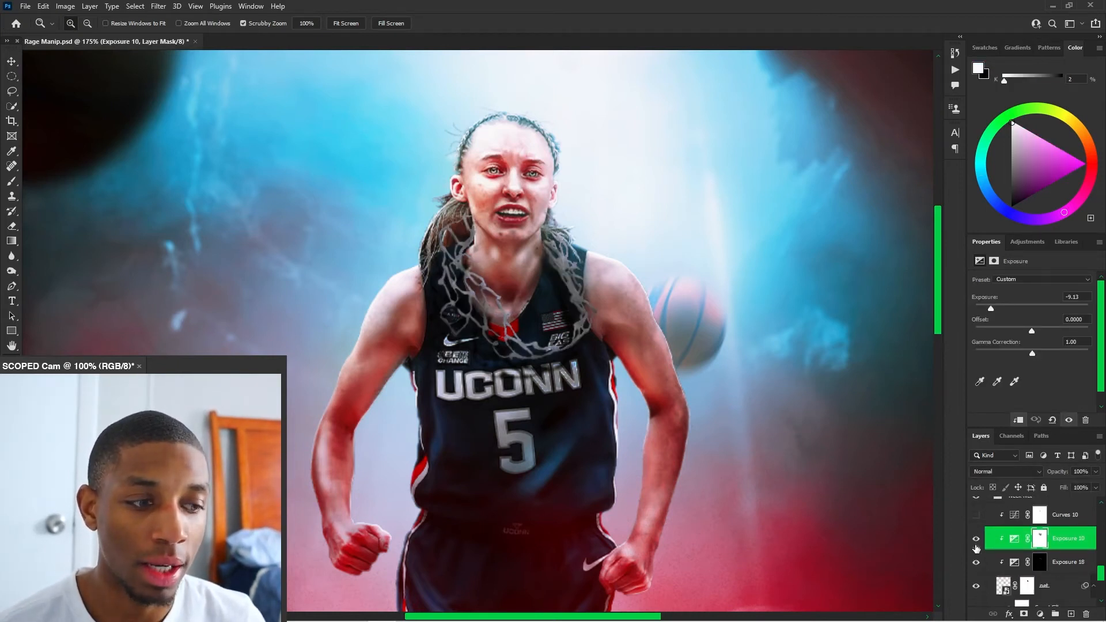
click(975, 541)
click(976, 540)
click(977, 538)
click(979, 535)
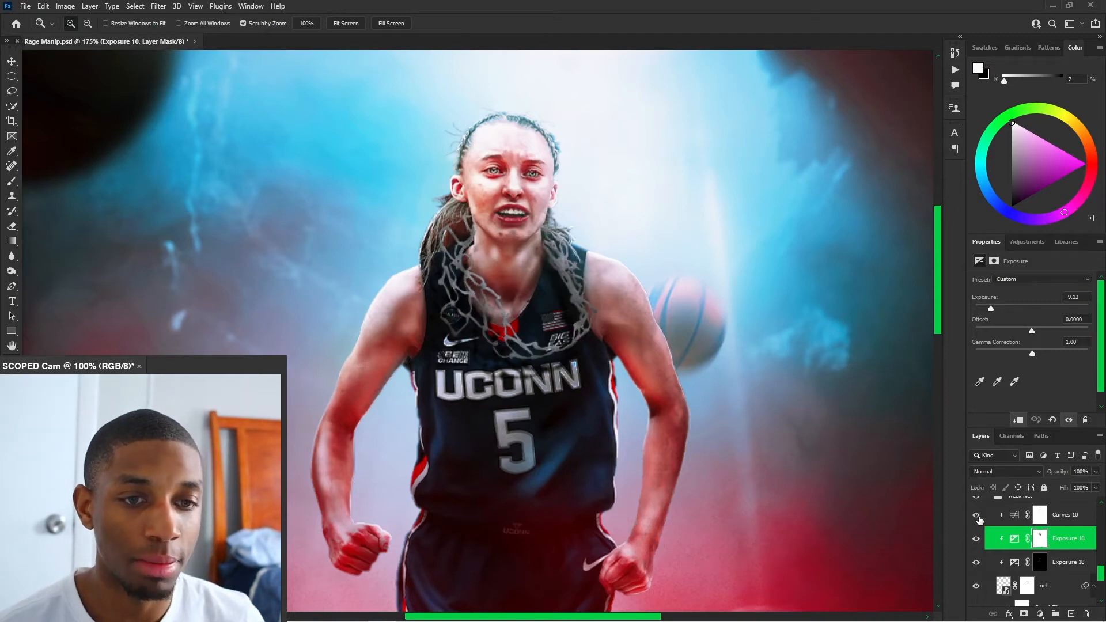
click(979, 520)
Examine the net around the player's neck up close, comparing its shading with Exposure 10 hidden and shown
scroll(622, 507, down, 2)
scroll(577, 353, up, 8)
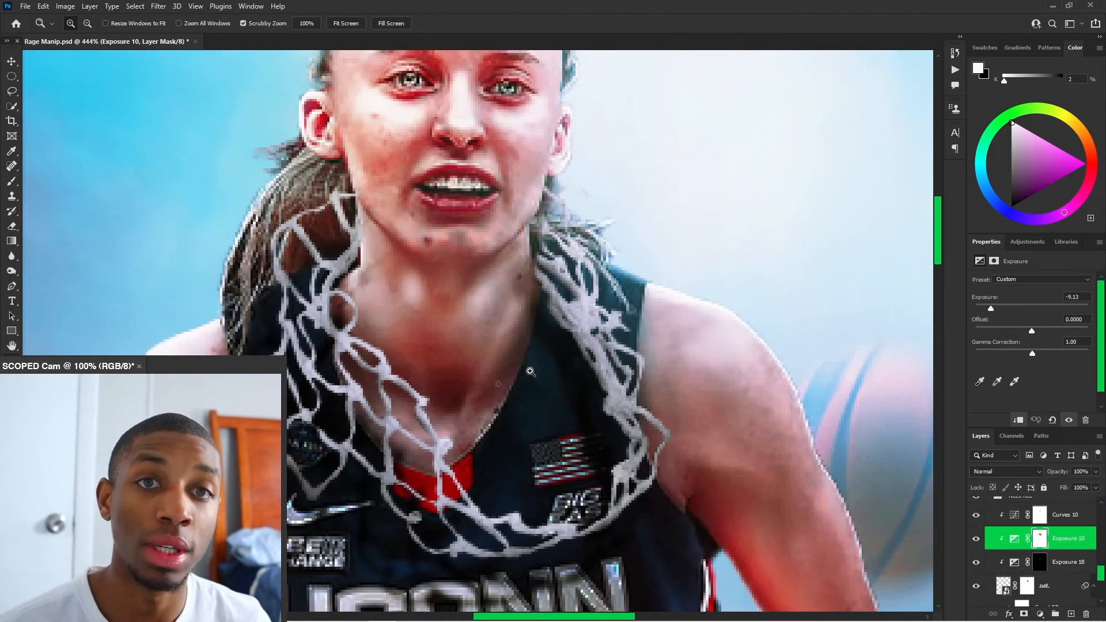
scroll(420, 410, up, 3)
key(v)
click(422, 410)
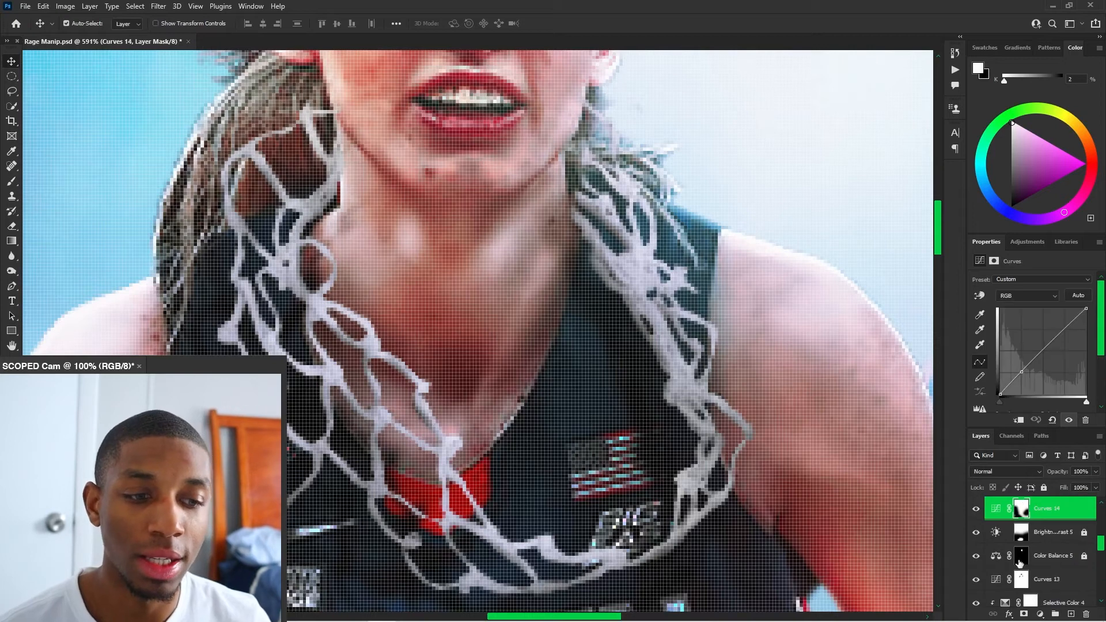
scroll(1004, 535, up, 6)
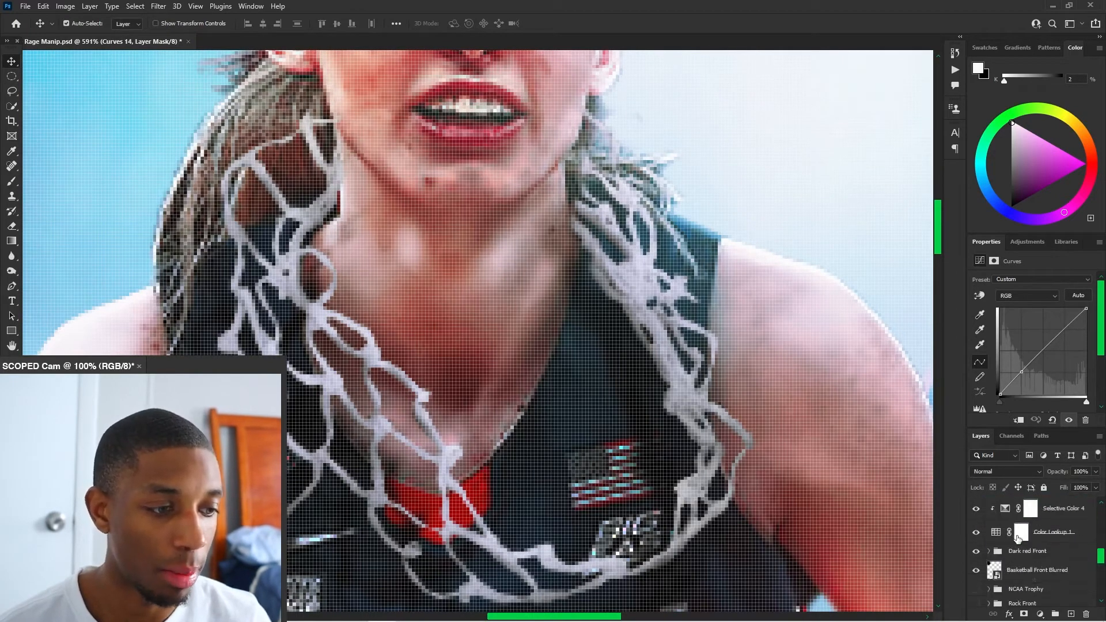
scroll(988, 570, down, 1)
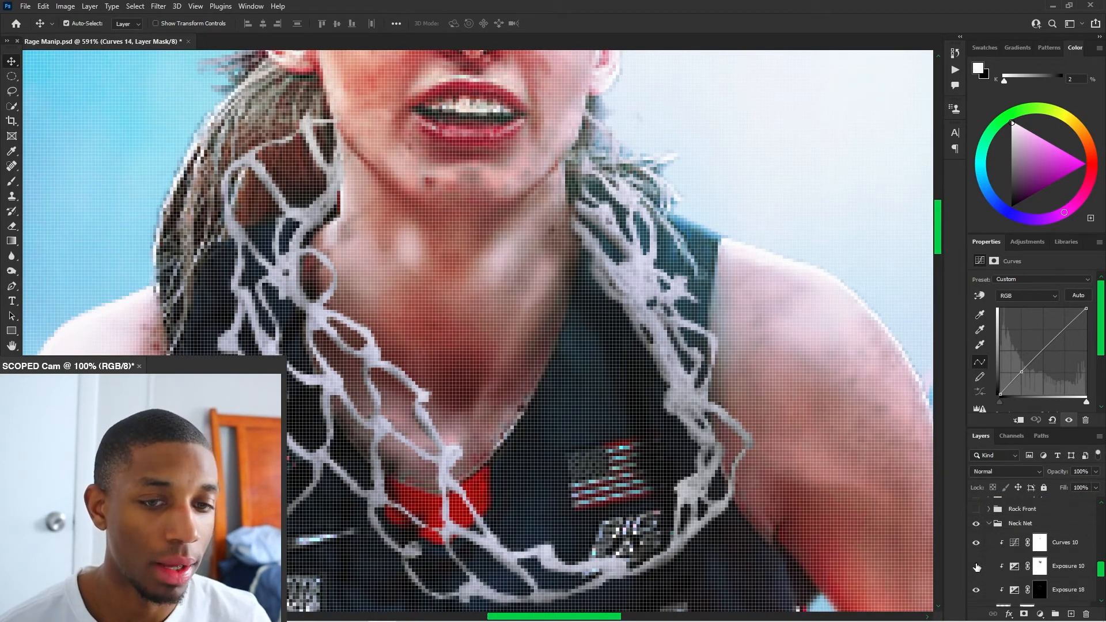
click(977, 567)
click(977, 567)
scroll(910, 564, up, 1)
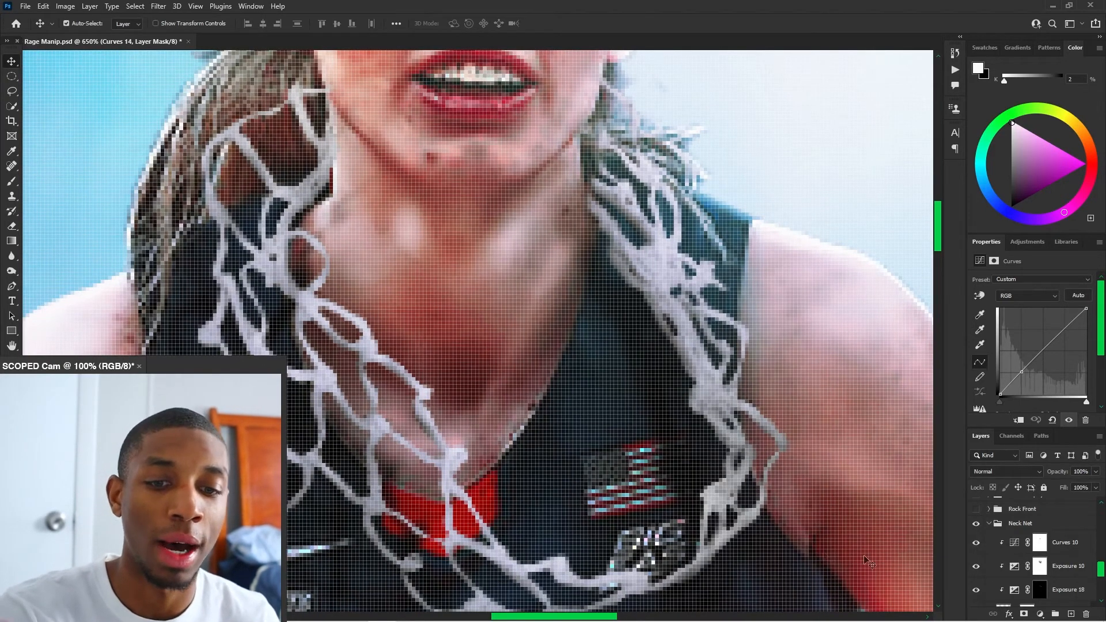
Collapse the Neck Net group, show the Rock Front group, and examine the foreground rock in the whole image
click(987, 523)
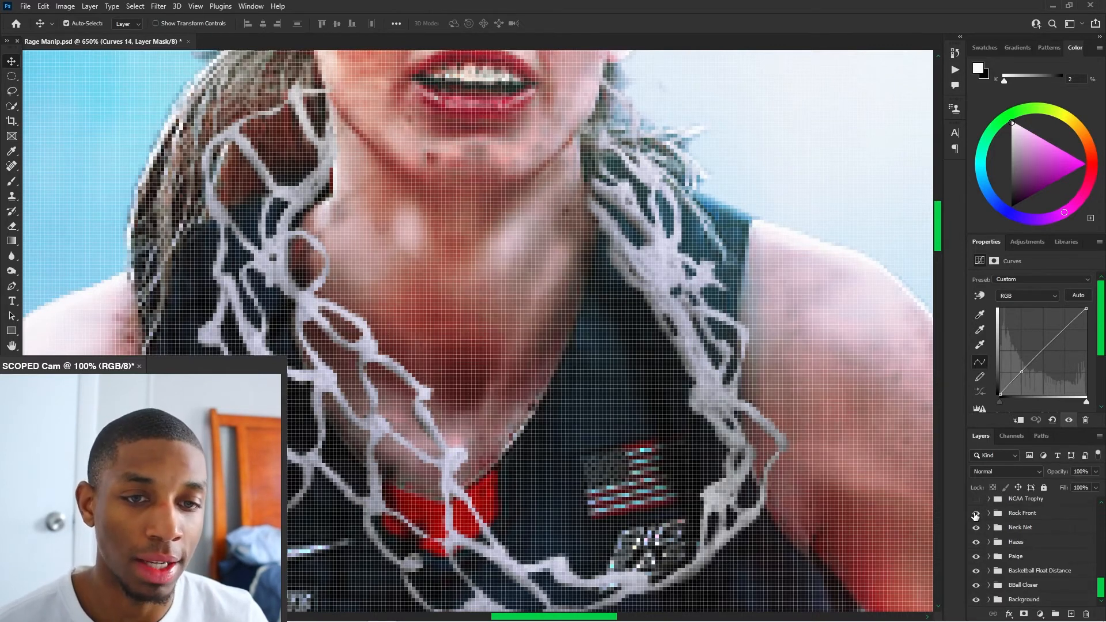
key(ctrl+0)
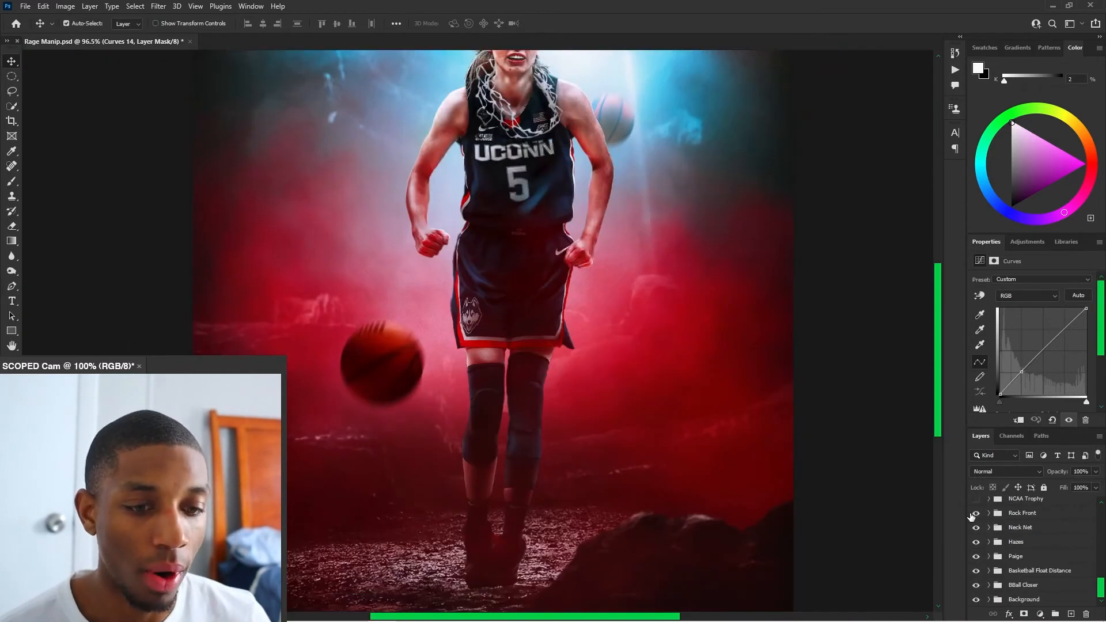
scroll(586, 513, down, 3)
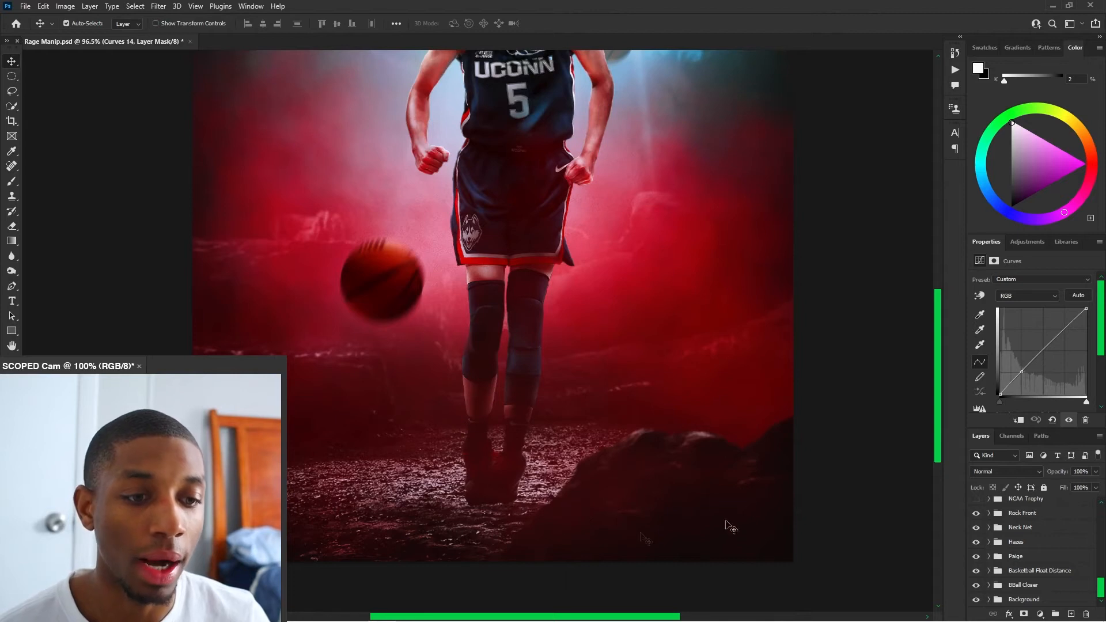
scroll(671, 492, up, 3)
scroll(559, 500, down, 3)
scroll(558, 500, up, 1)
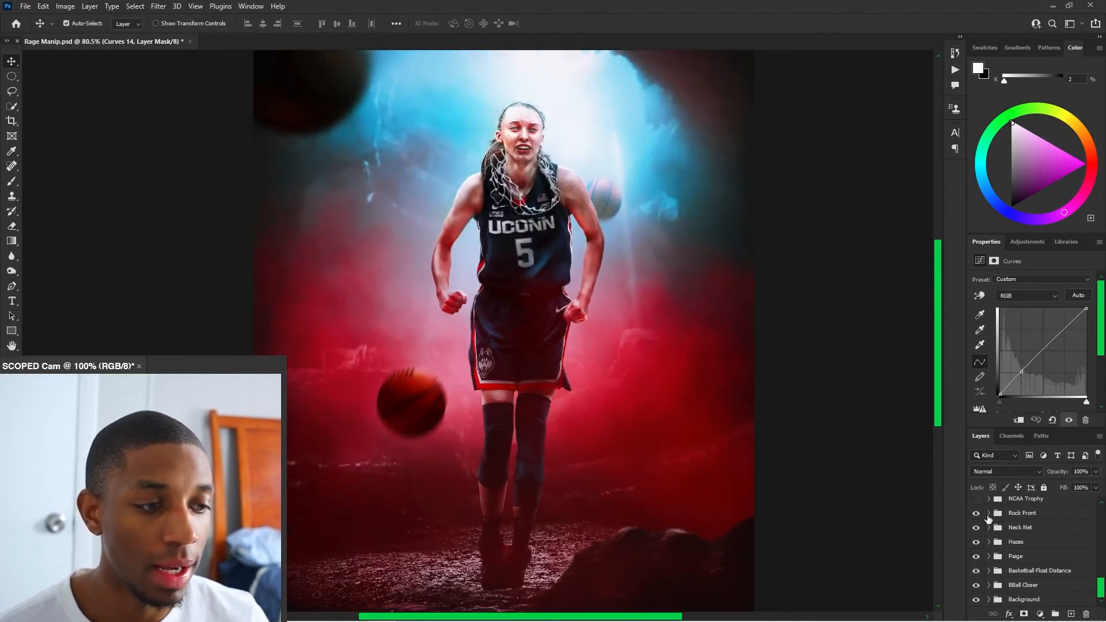
scroll(989, 514, up, 1)
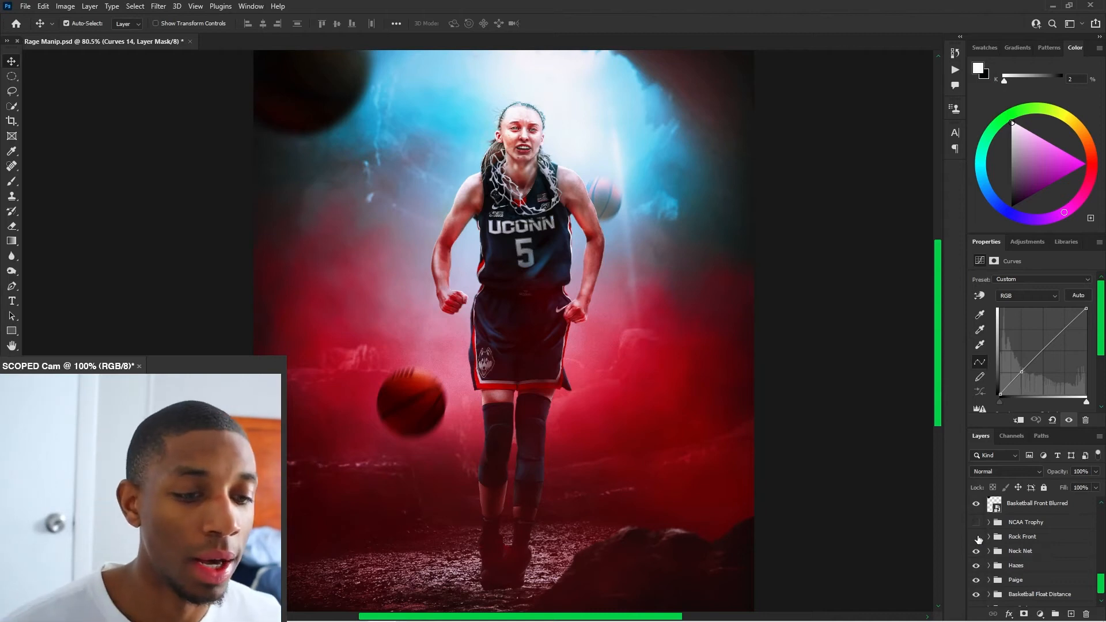
Show the NCAA Trophy group, expand it to review its adjustment layers and the trophy behind the rock, and collapse it
drag(507, 329, 506, 346)
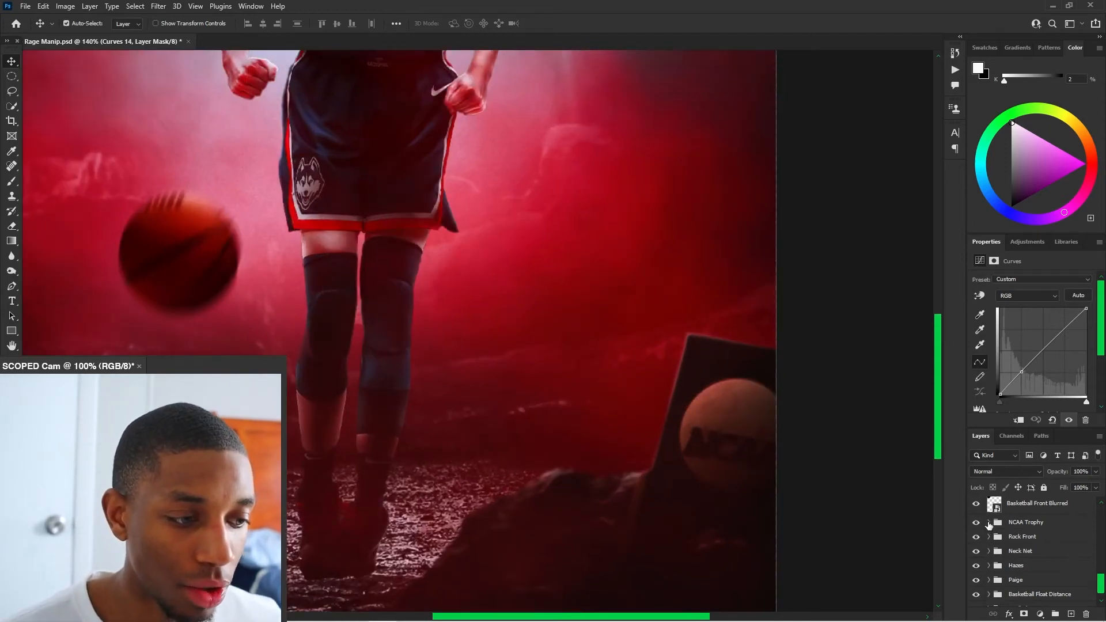
click(989, 525)
scroll(567, 343, down, 7)
scroll(576, 322, up, 2)
scroll(577, 321, down, 3)
scroll(1054, 578, down, 5)
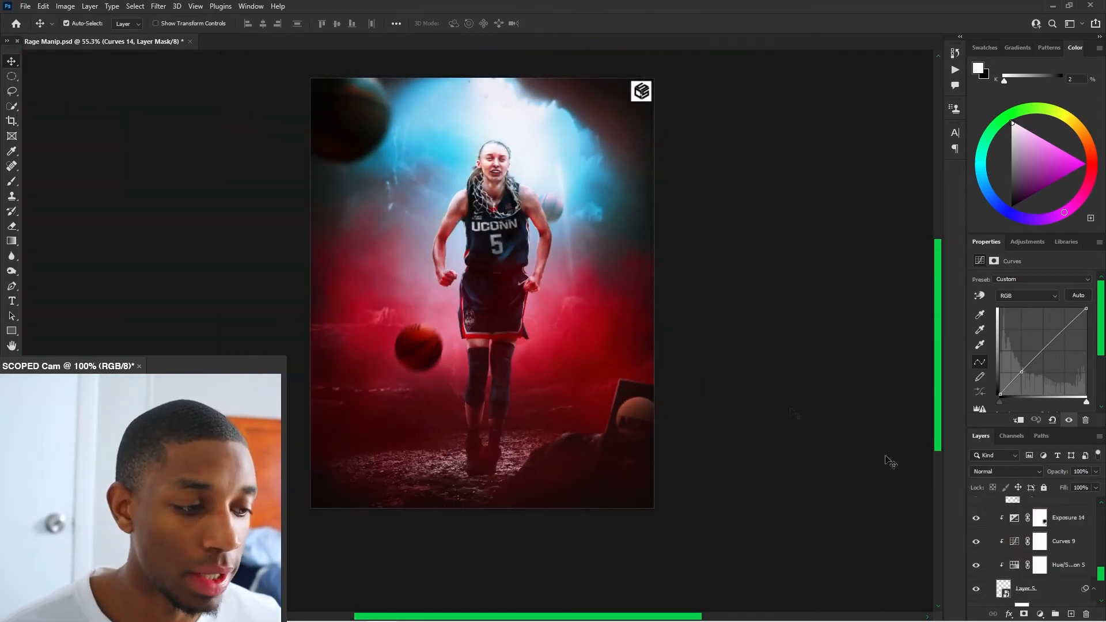
scroll(615, 420, up, 3)
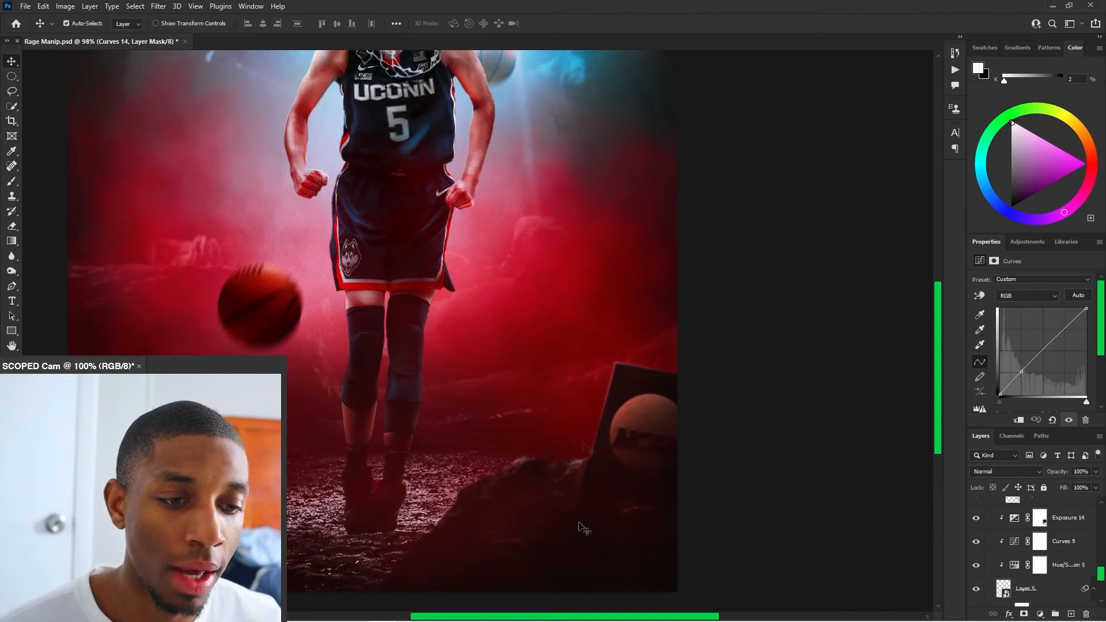
scroll(638, 322, down, 3)
scroll(1031, 553, up, 4)
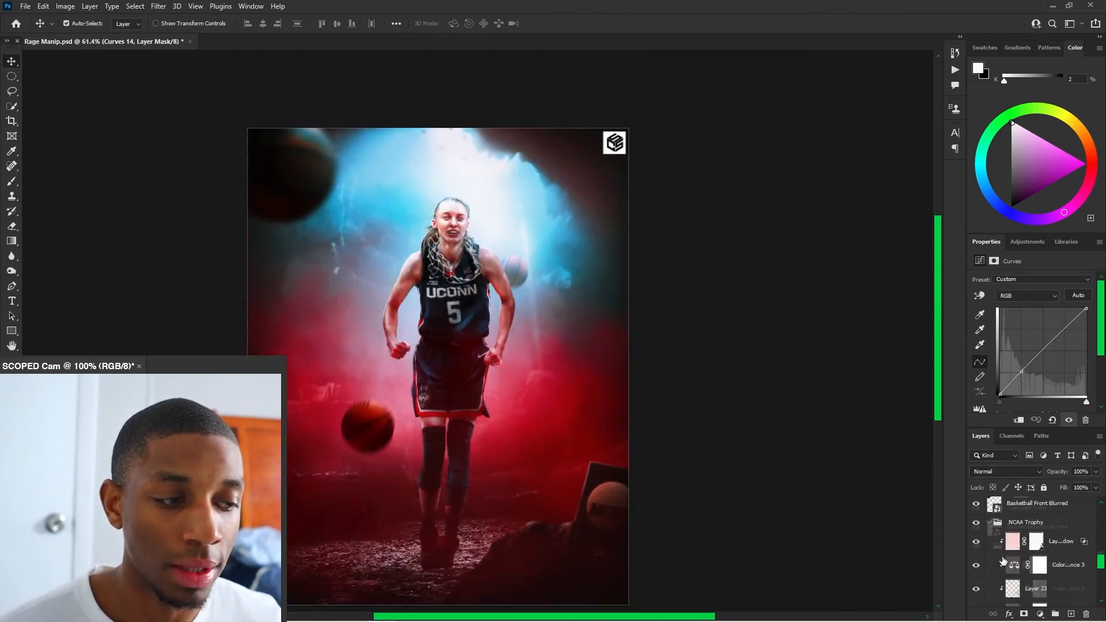
scroll(1005, 562, up, 5)
click(975, 508)
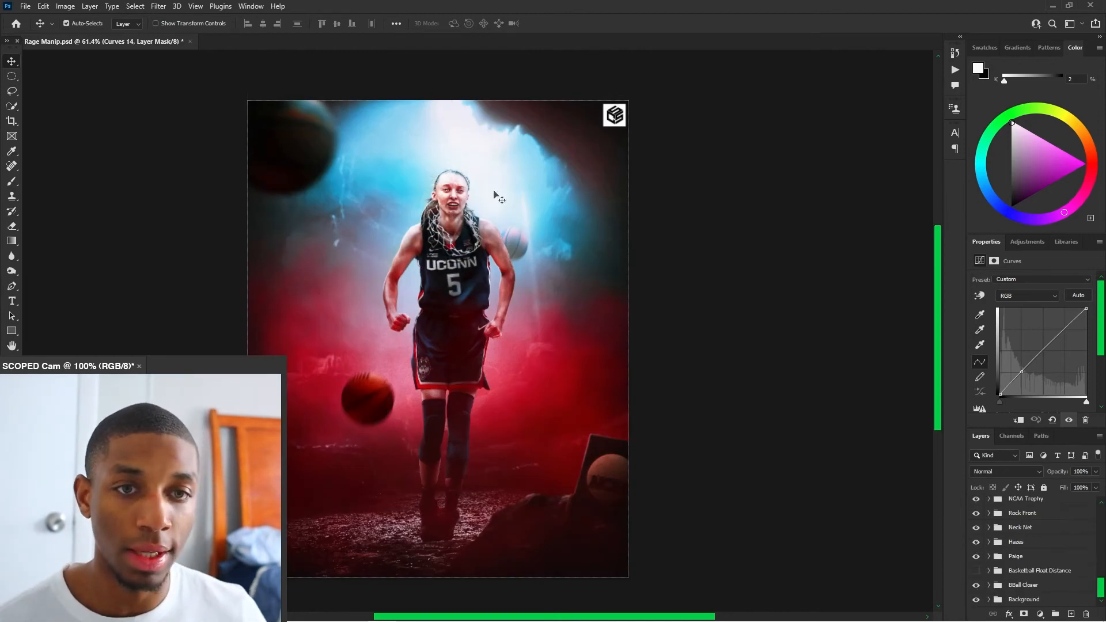
Show and expand the Basketball Float Distance group and select the basketball smart object inside it
scroll(451, 61, up, 3)
scroll(546, 221, down, 4)
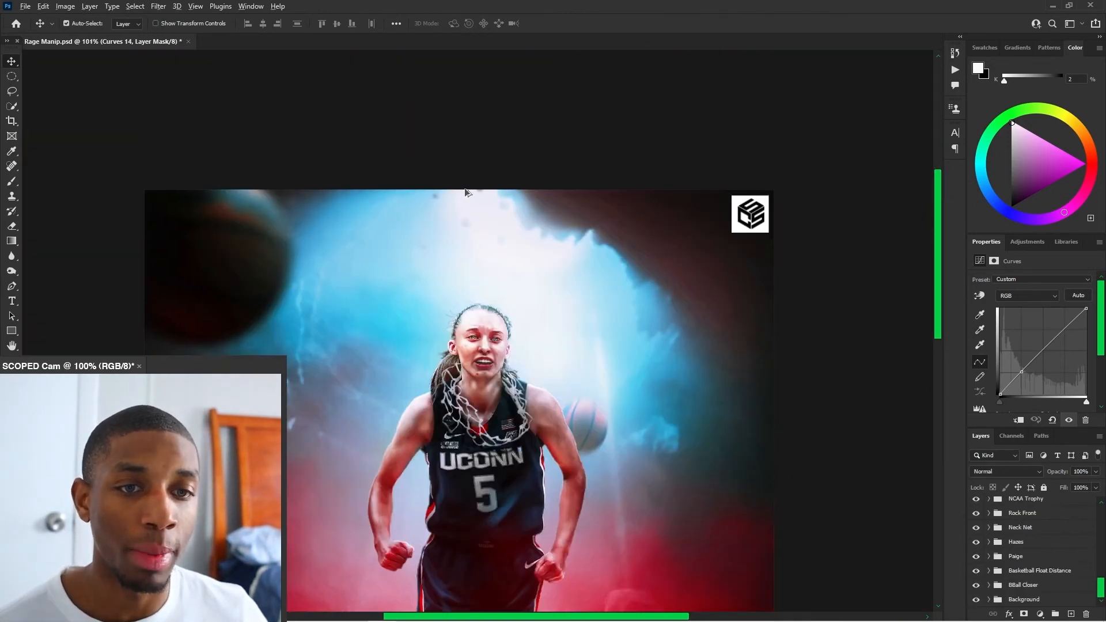
scroll(900, 467, up, 5)
click(988, 571)
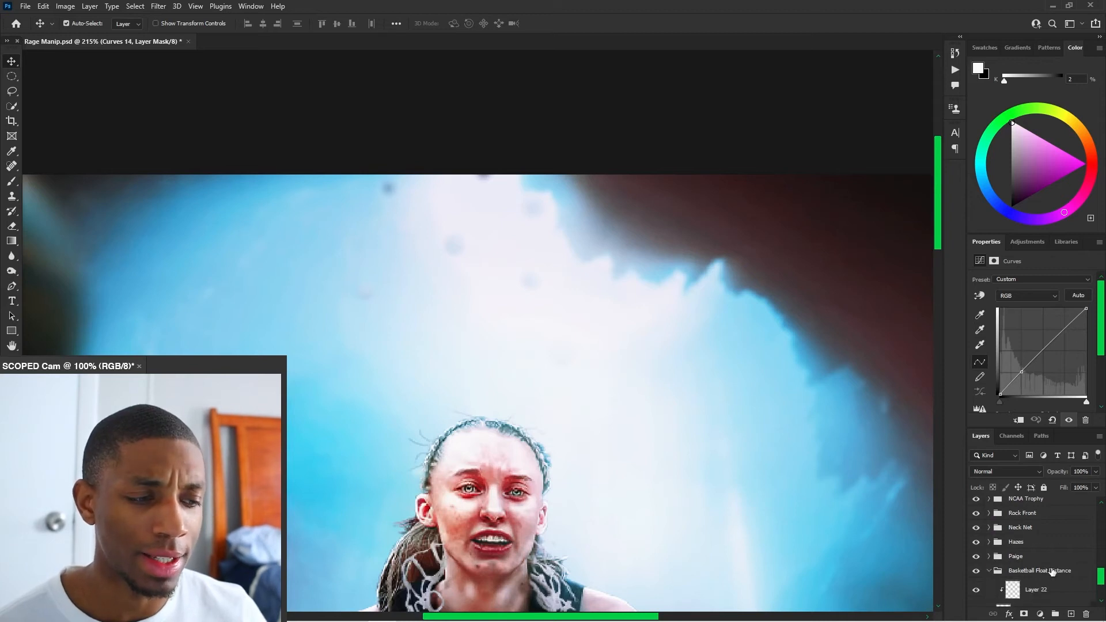
click(1031, 545)
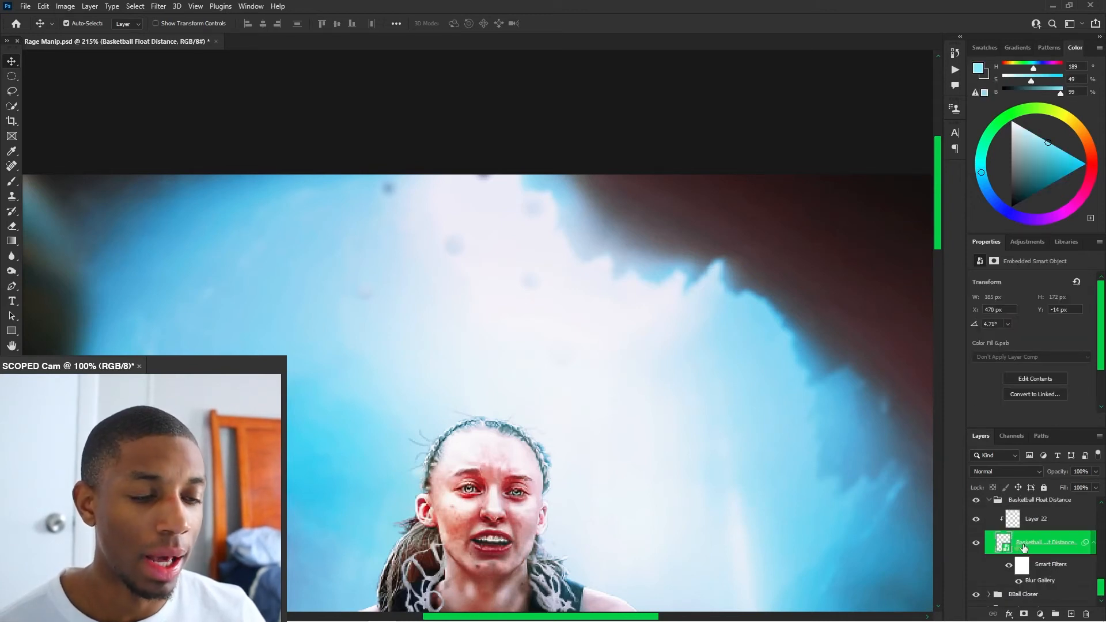
Compare the distant basketballs with Layer 22 hidden and shown, leaving Layer 22 hidden
click(973, 519)
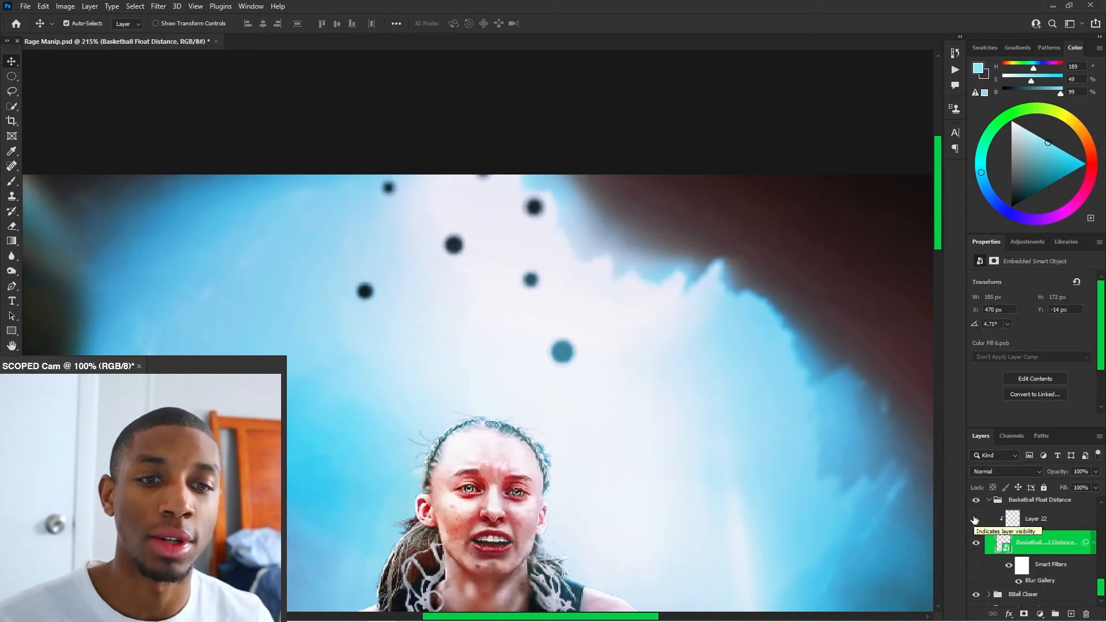
click(974, 520)
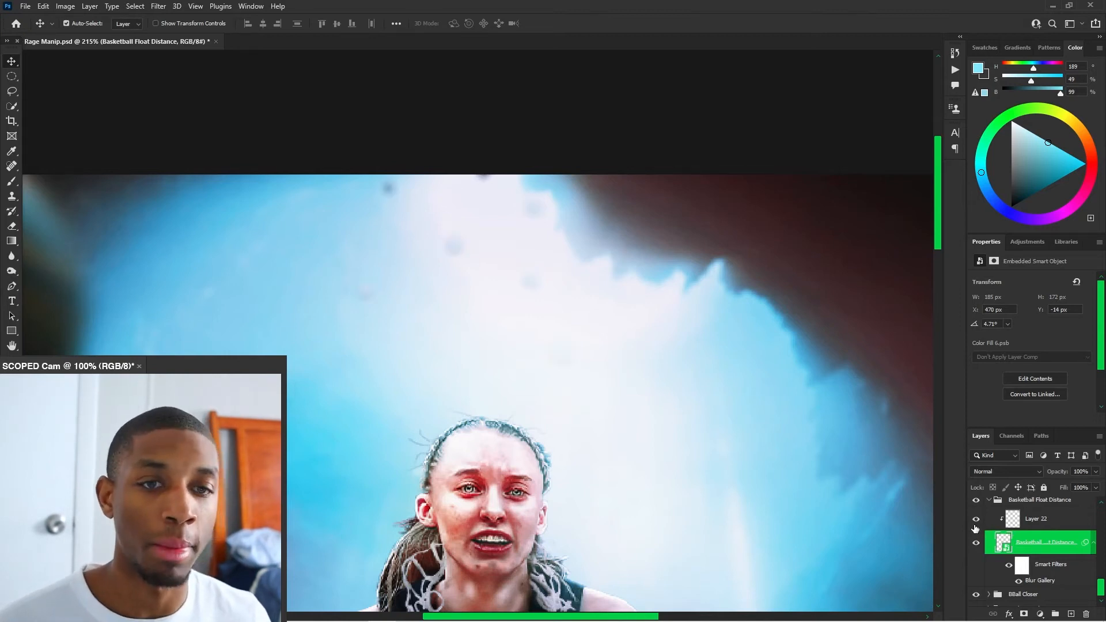
click(974, 520)
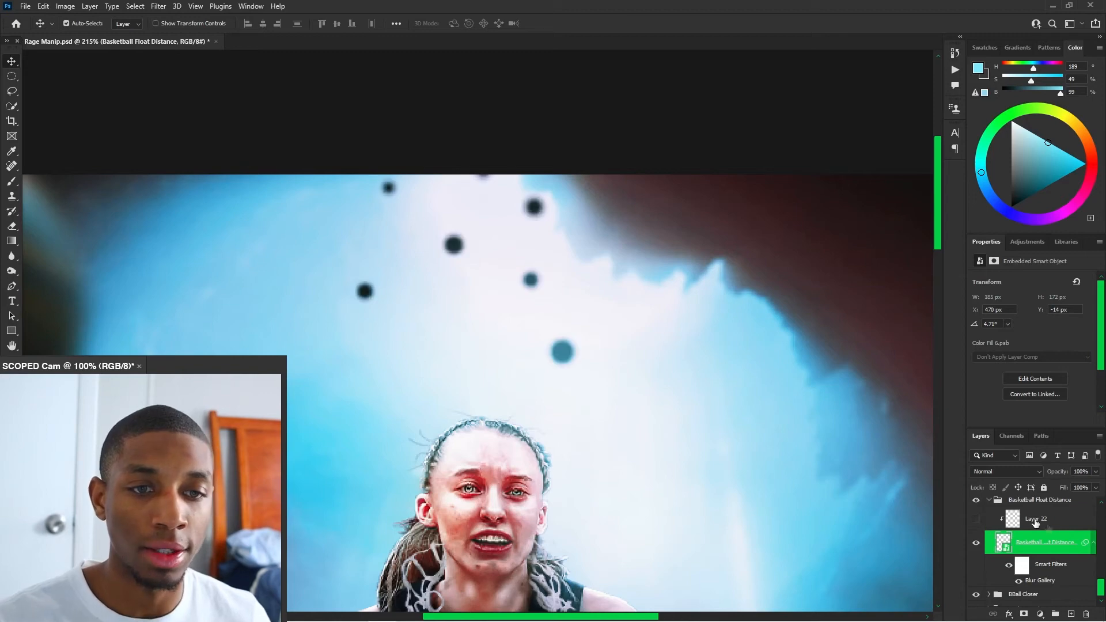
Add a new layer clipped to the distant basketballs and set up a Soft Round brush of 60 px
click(1024, 520)
click(1036, 541)
click(1070, 614)
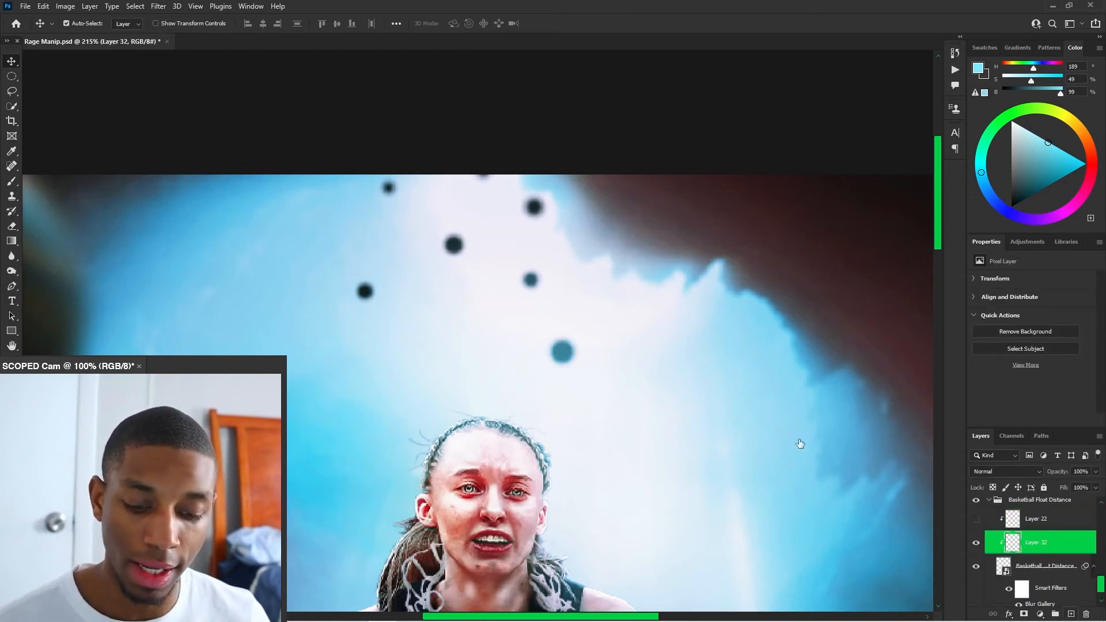
key(b)
right_click(495, 294)
click(557, 394)
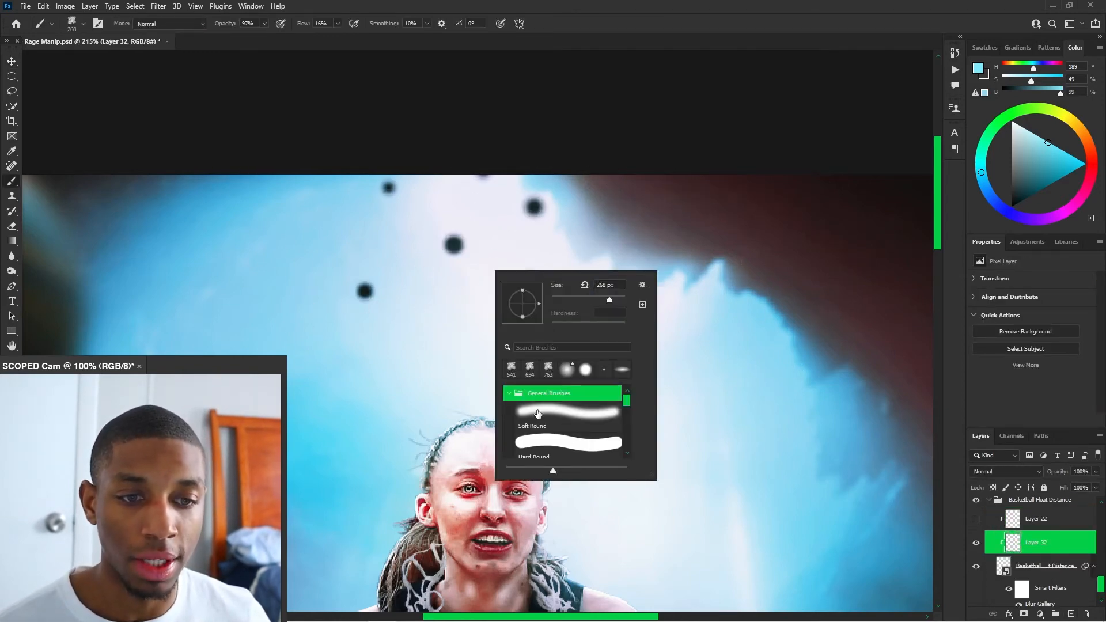
click(538, 413)
drag(363, 323, 357, 135)
Paint over the distant basketballs on the clipped layer with light blue and white tones sampled from the background beside each ball
alt+click(459, 256)
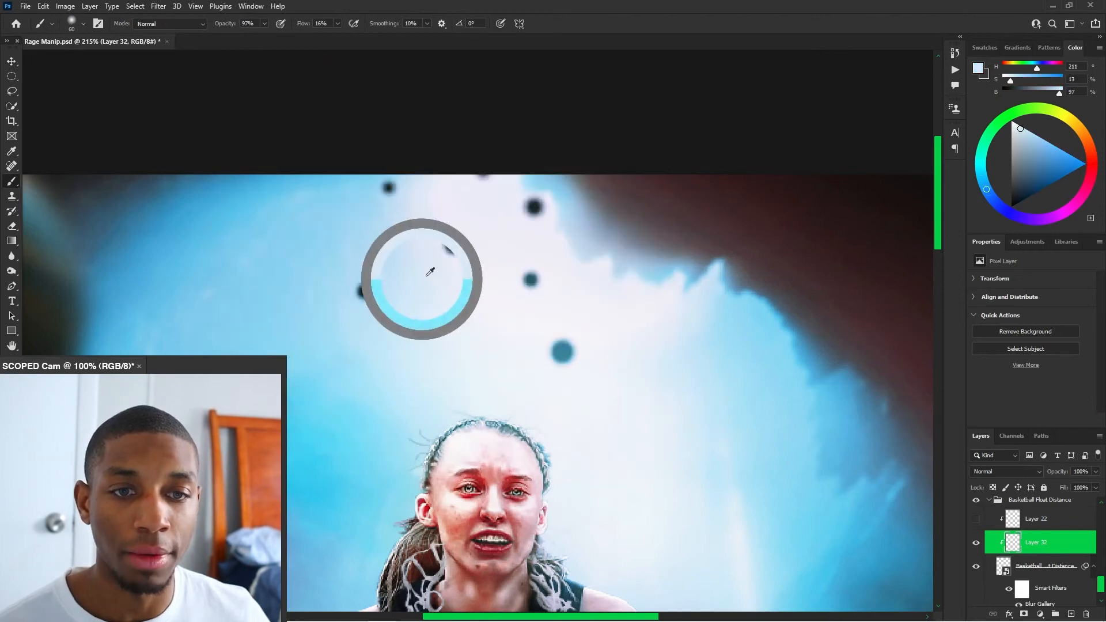
drag(460, 228, 438, 210)
alt+click(460, 306)
alt+click(653, 258)
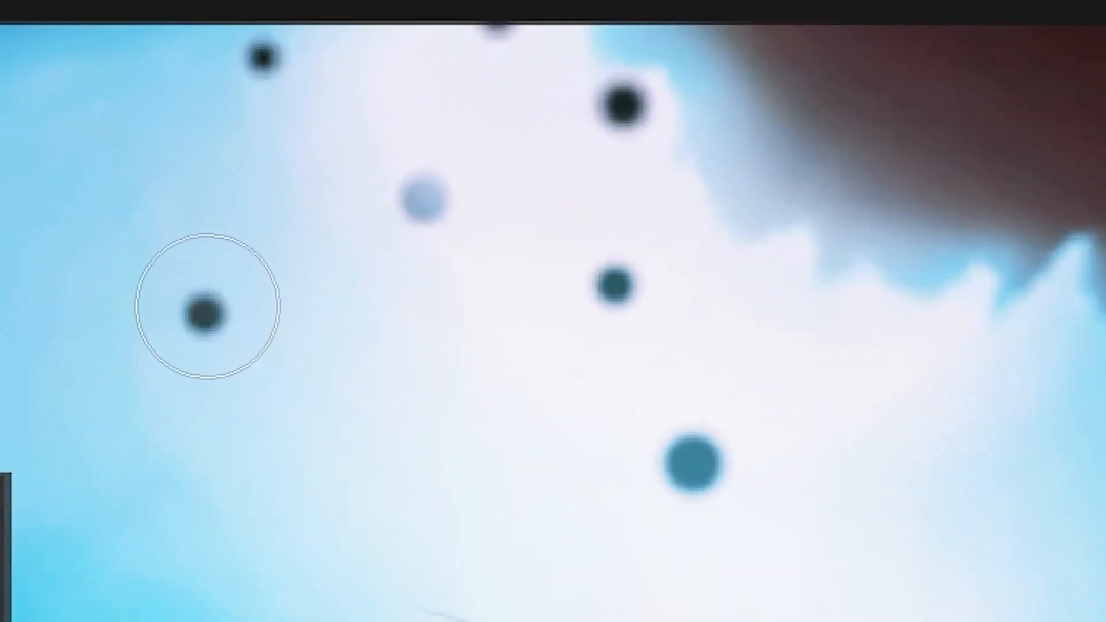
drag(207, 308, 291, 354)
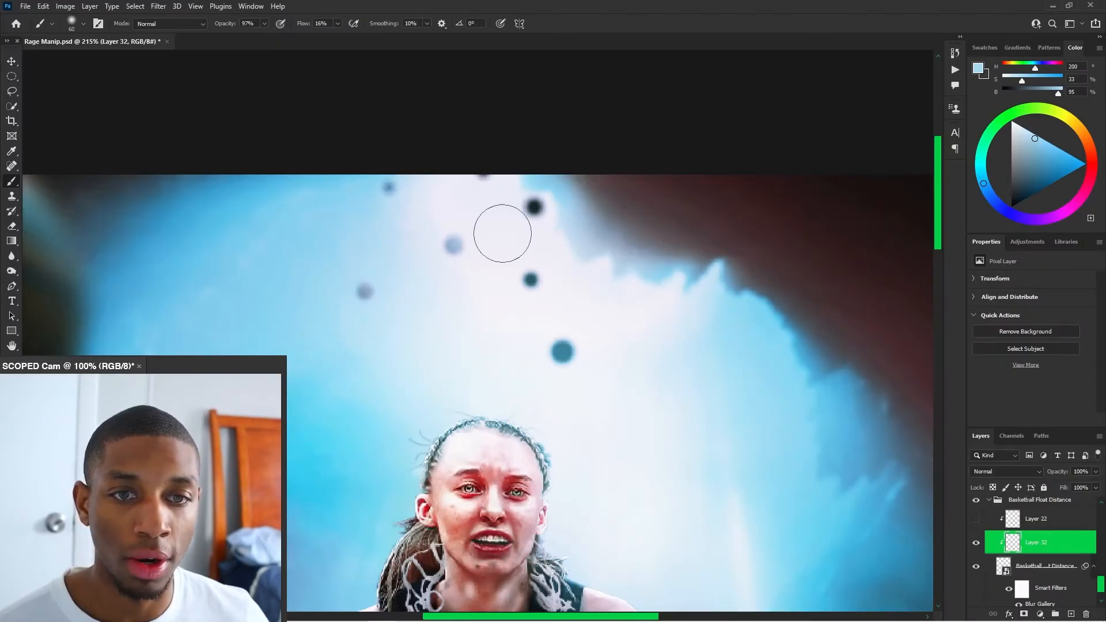
alt+click(534, 232)
drag(541, 205, 530, 201)
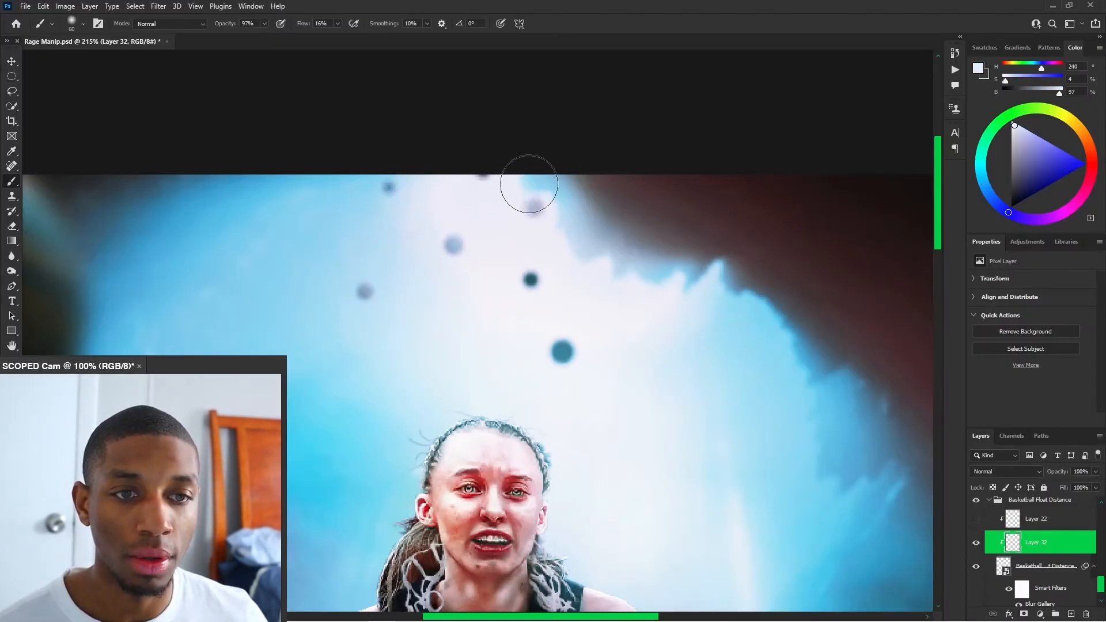
alt+click(492, 184)
alt+click(526, 265)
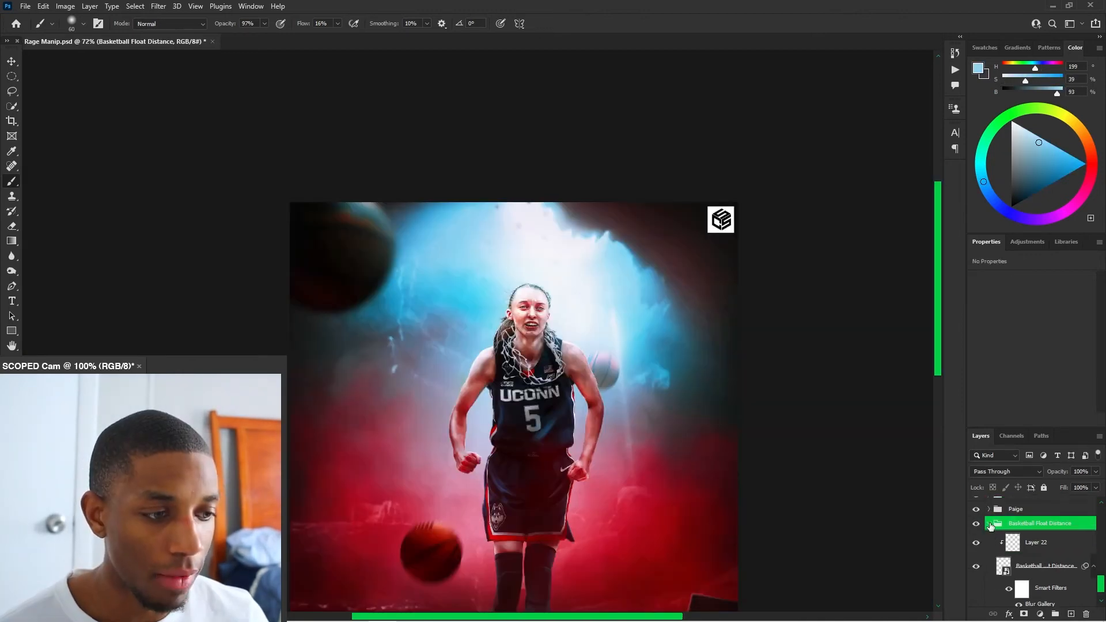
Collapse the Basketball Float Distance group and show the BBall Closer group
click(988, 523)
scroll(532, 312, down, 3)
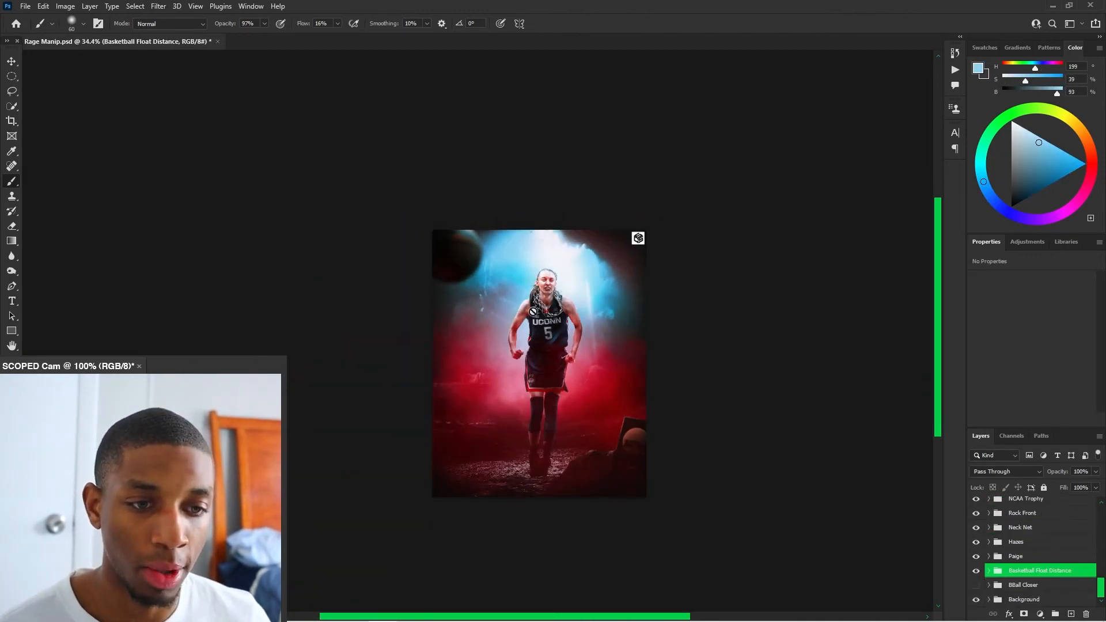
scroll(533, 312, up, 3)
click(975, 593)
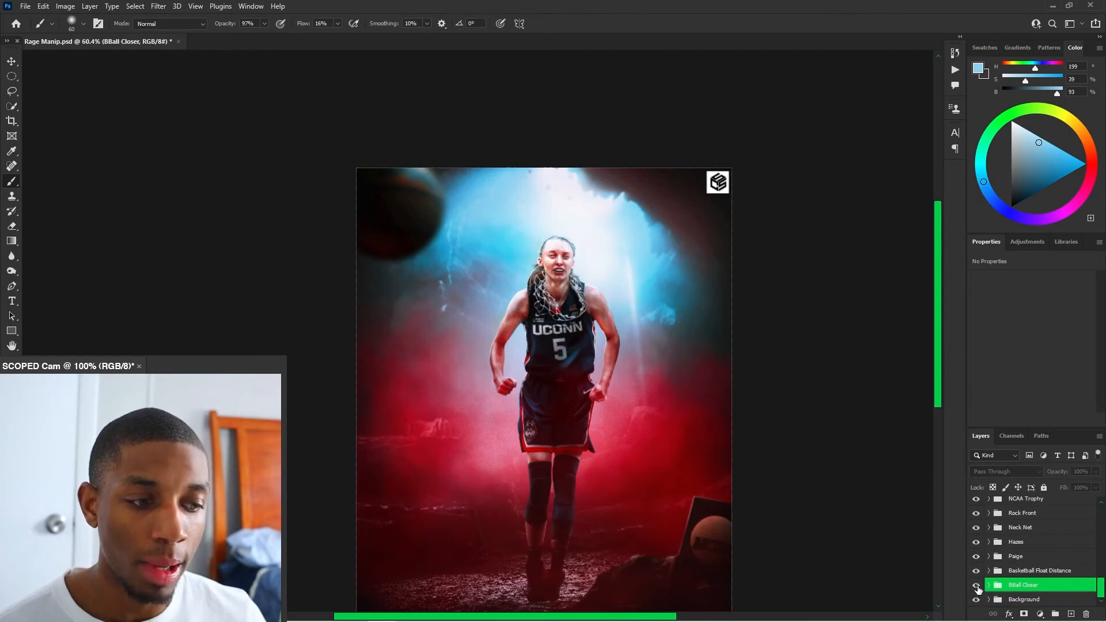
click(976, 587)
scroll(517, 215, up, 3)
scroll(499, 282, up, 3)
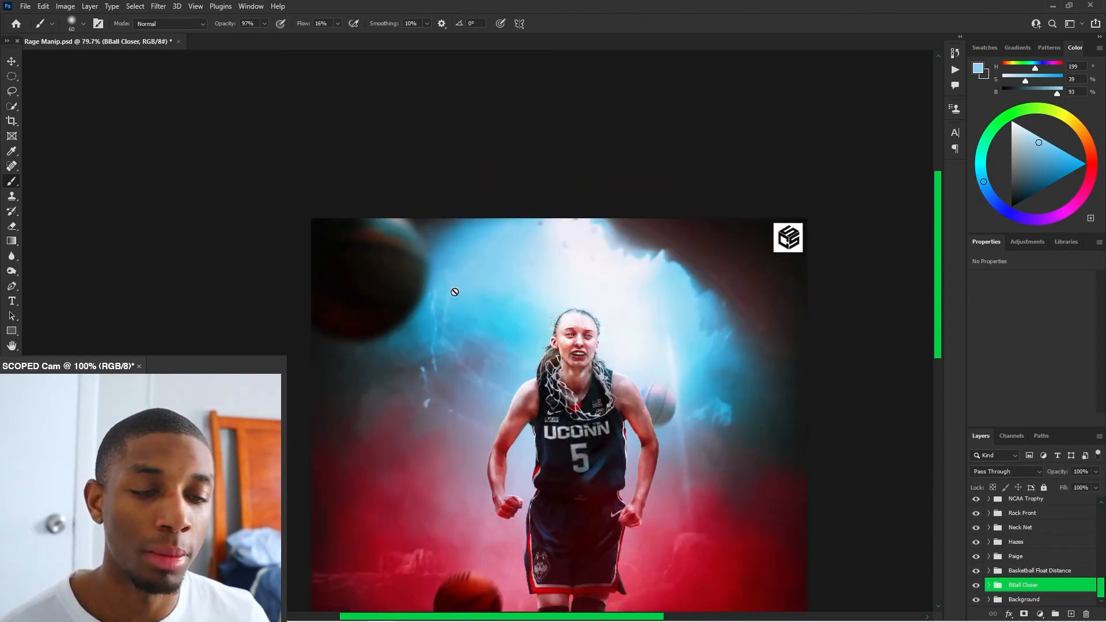
Compare the image with the Layer 7 basketball in the BBall Closer group hidden and shown
scroll(455, 292, down, 2)
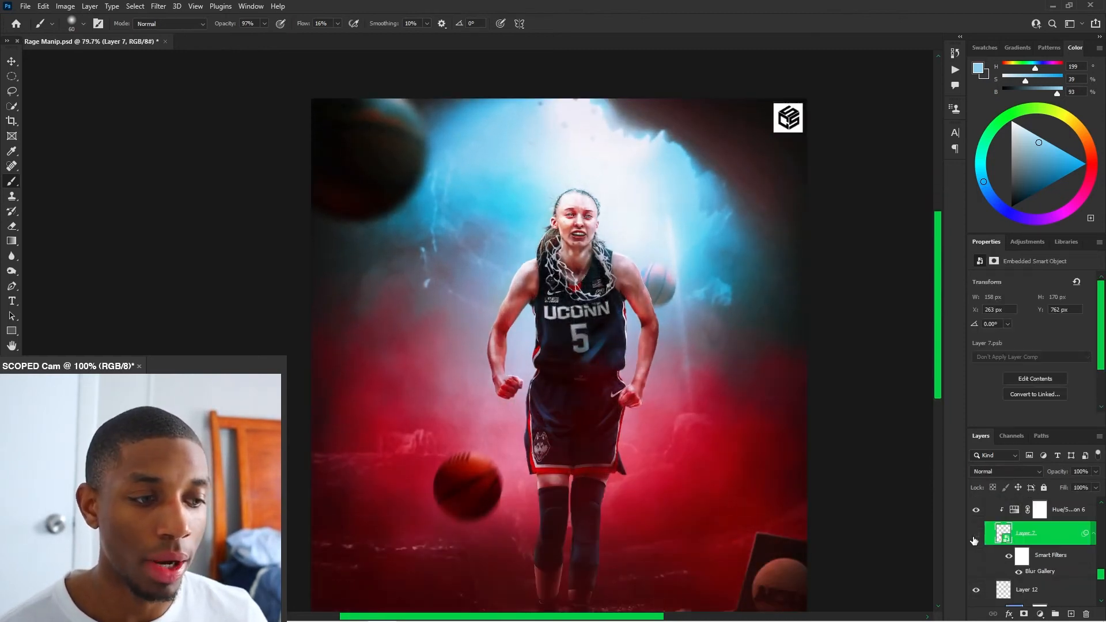
click(975, 534)
click(975, 535)
Reopen Layer 7's Blur Gallery filter, try a Path Blur speed of 102%, and cancel the change
double_click(1034, 571)
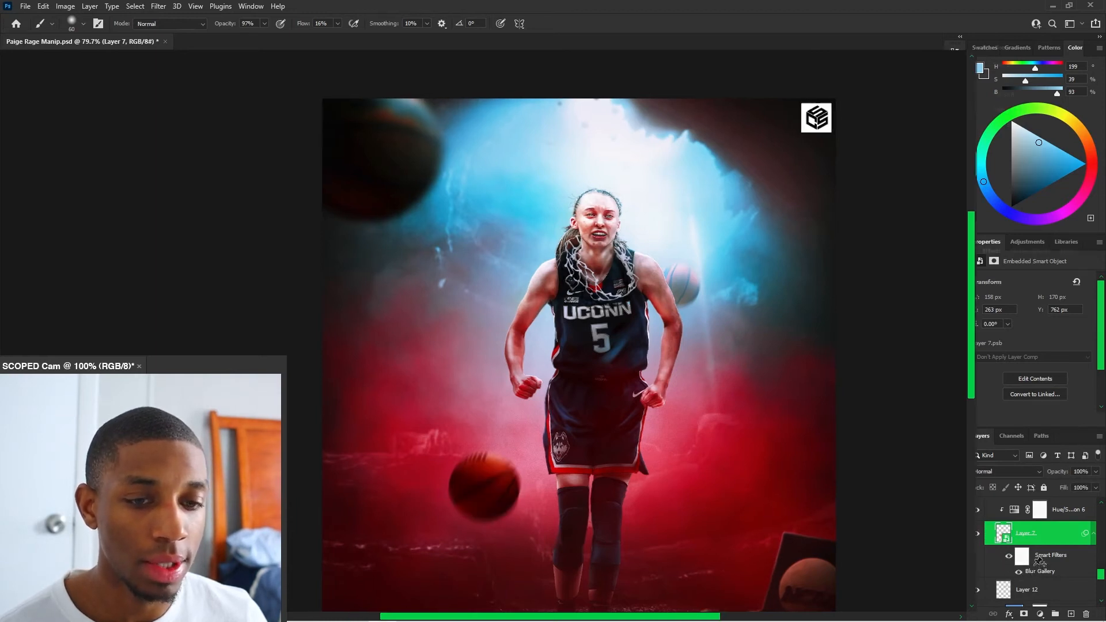
scroll(405, 405, down, 2)
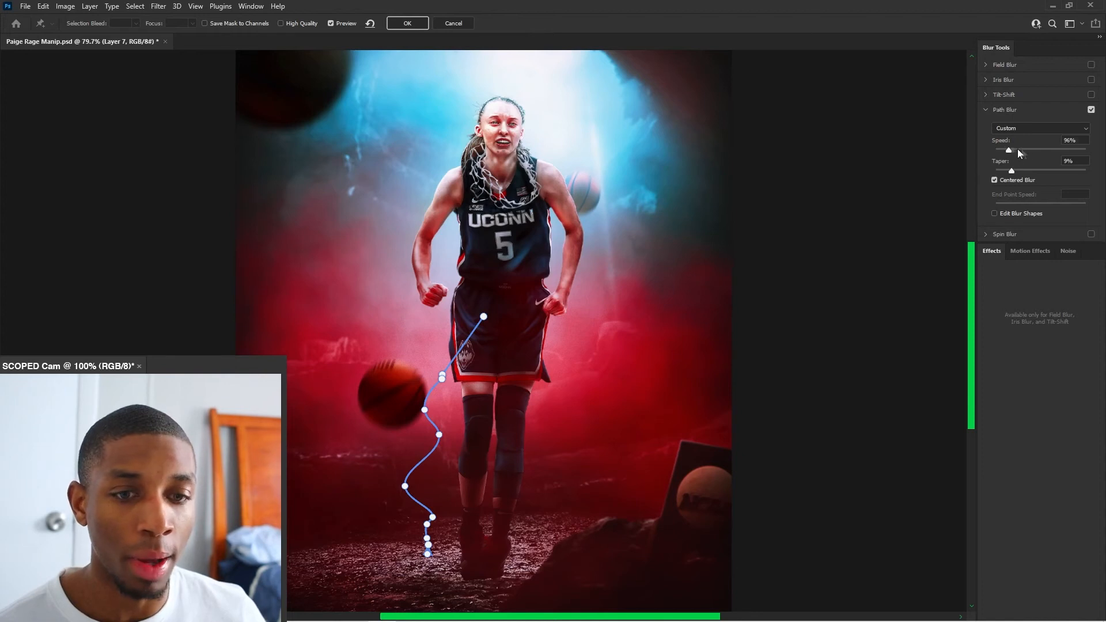
drag(1035, 148, 1014, 147)
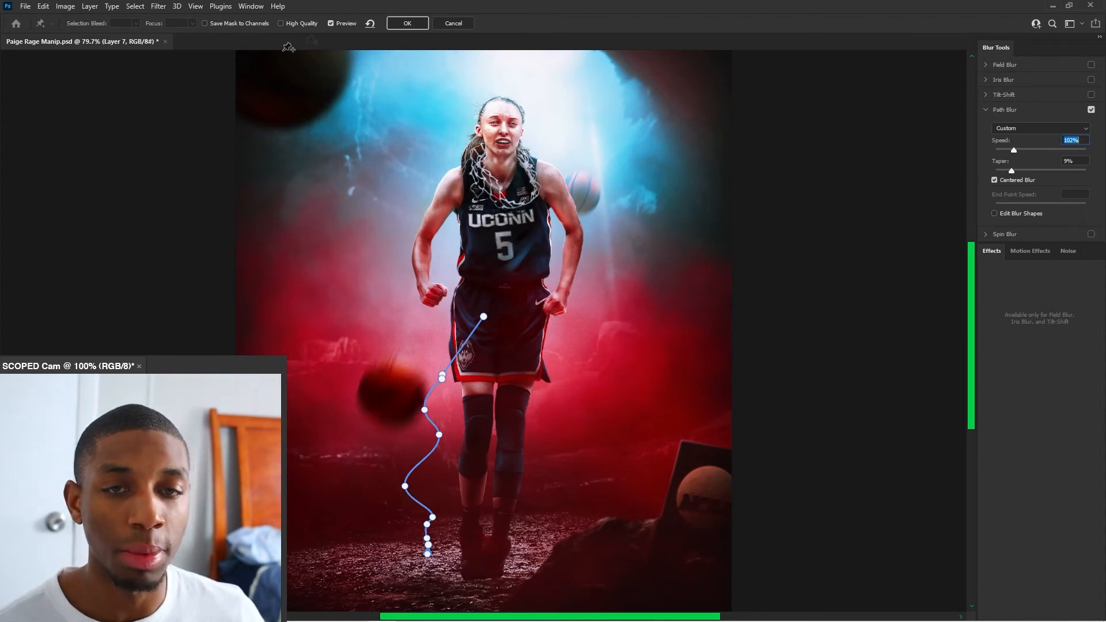
click(467, 25)
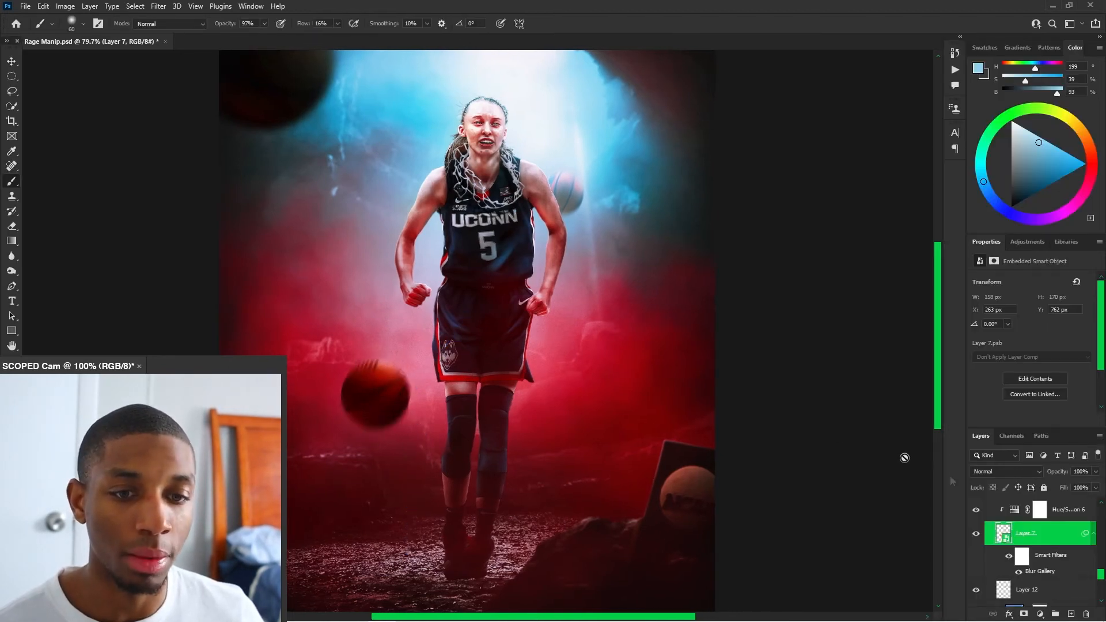
Hide the Final group and stamp all visible layers into a new smart object layer directly above Selective Color 6
scroll(557, 366, down, 4)
scroll(556, 368, up, 3)
key(v)
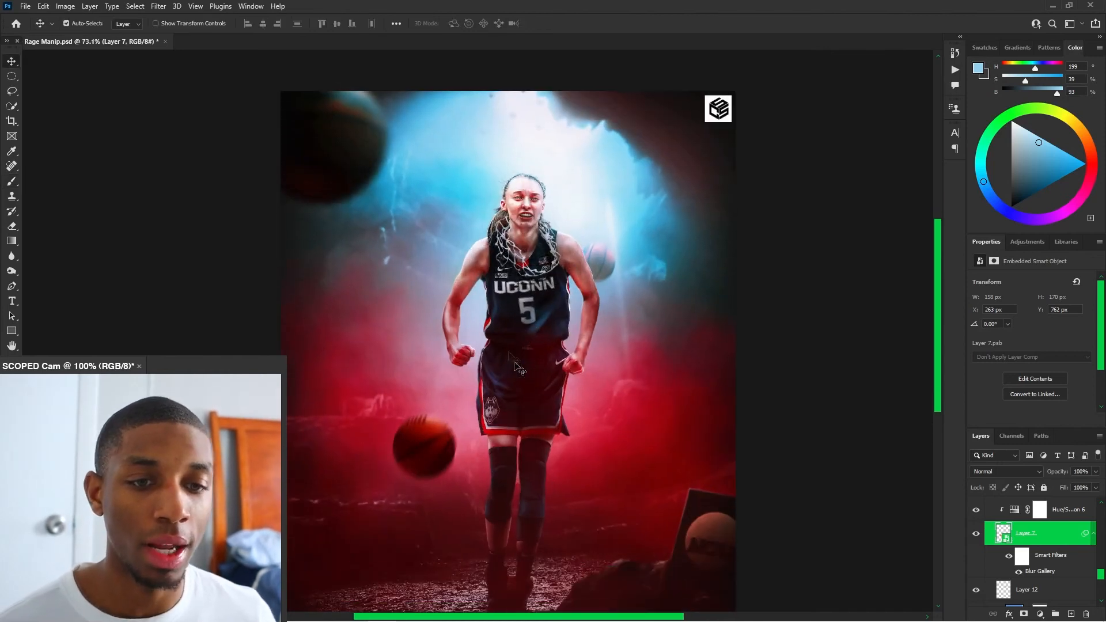
scroll(492, 329, down, 2)
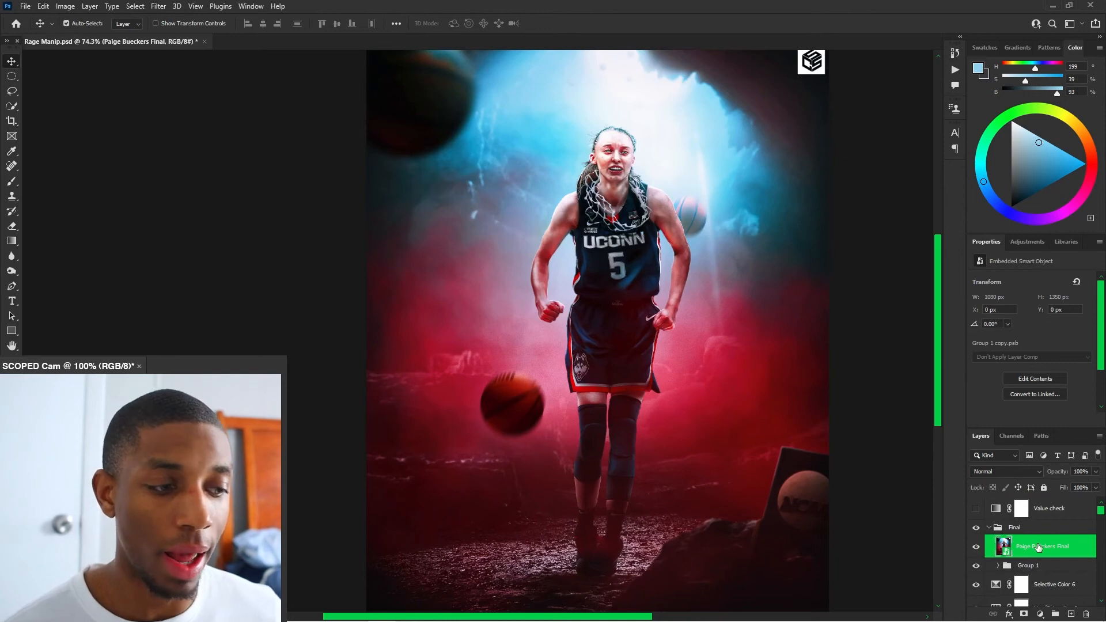
click(976, 527)
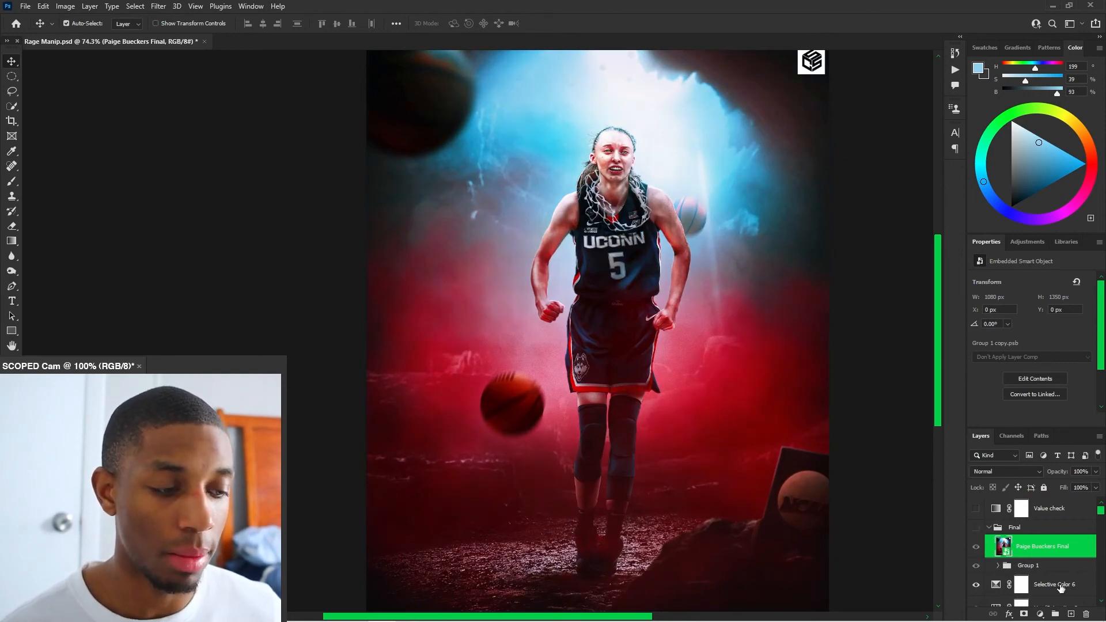
click(1060, 587)
click(1047, 567)
click(1048, 585)
key(ctrl+alt+shift+e)
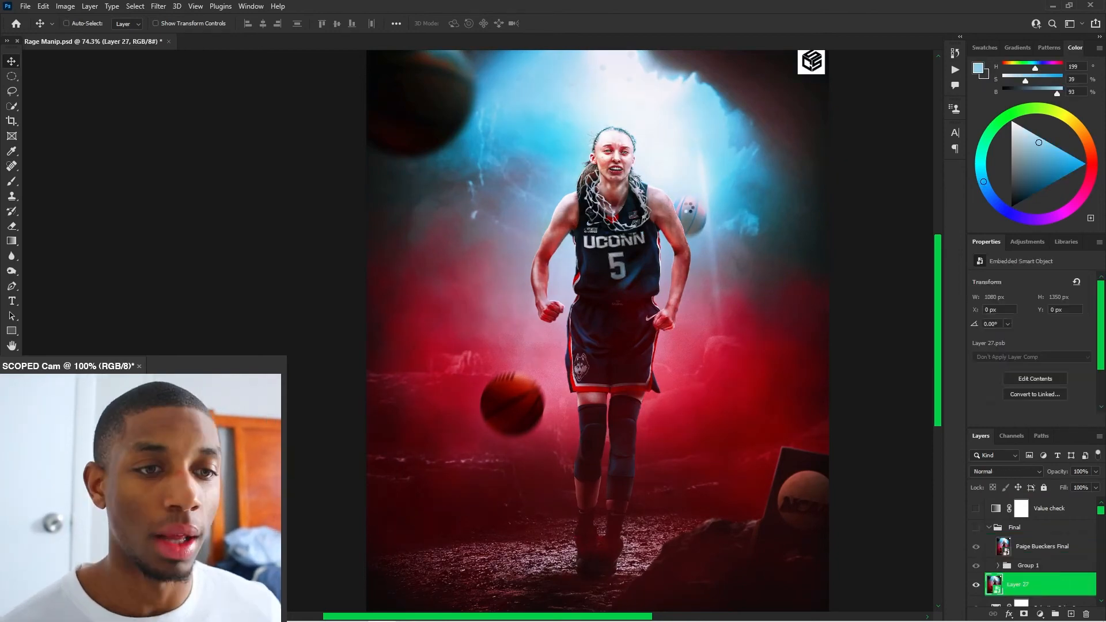
Try the previous Camera Raw settings on the stamped layer, review the Basic exposure, highlights and texture adjustments, and discard the changes
key(ctrl+shift+a)
click(1007, 147)
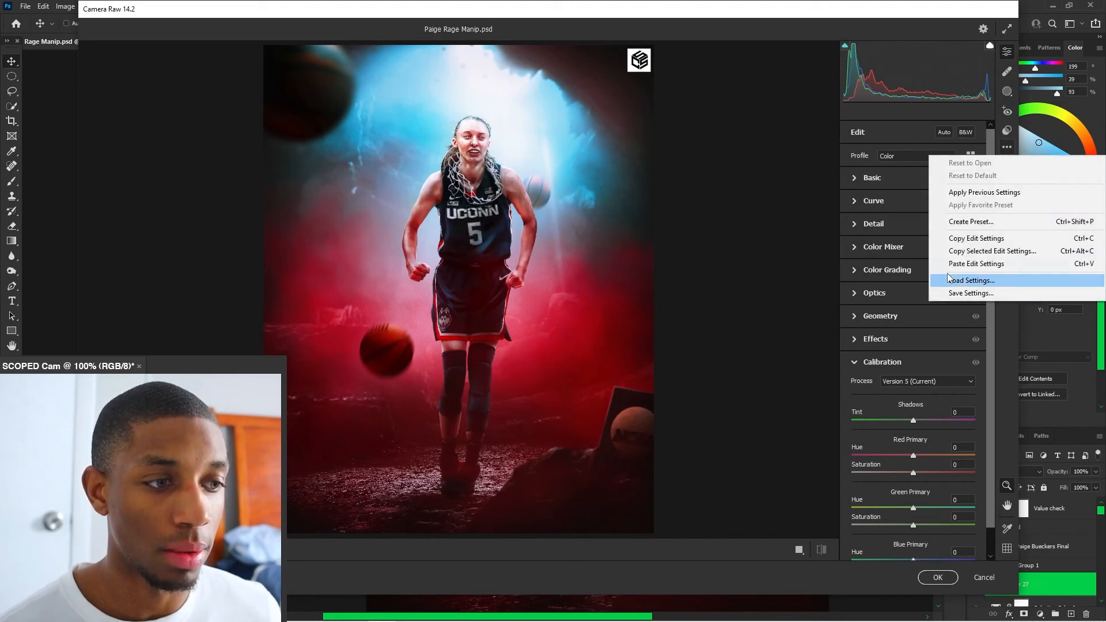
click(979, 192)
click(855, 178)
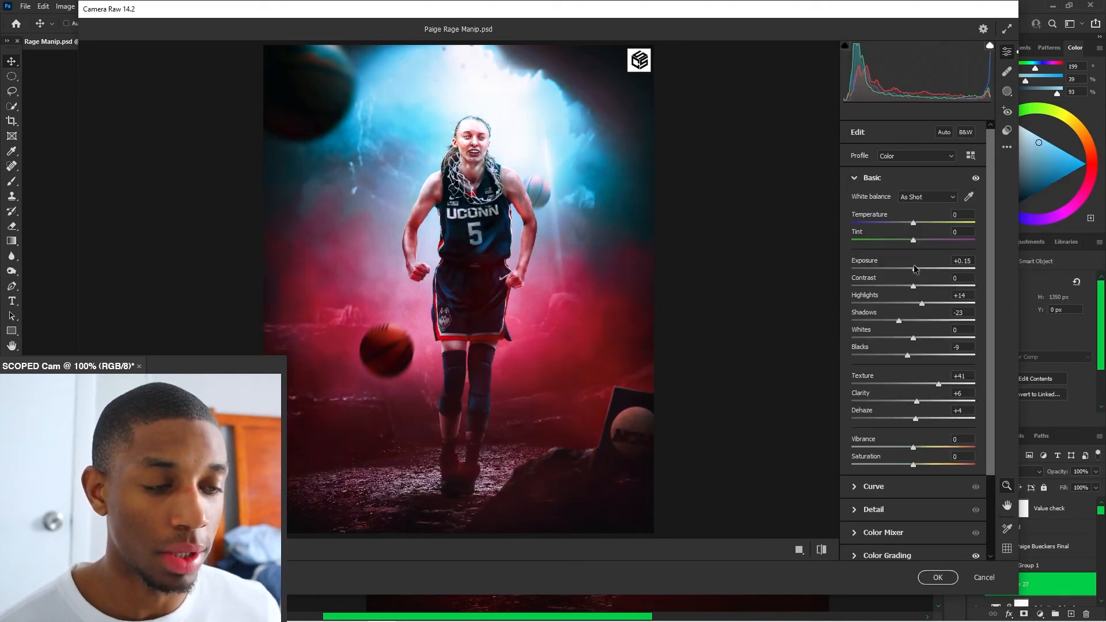
drag(915, 269, 922, 303)
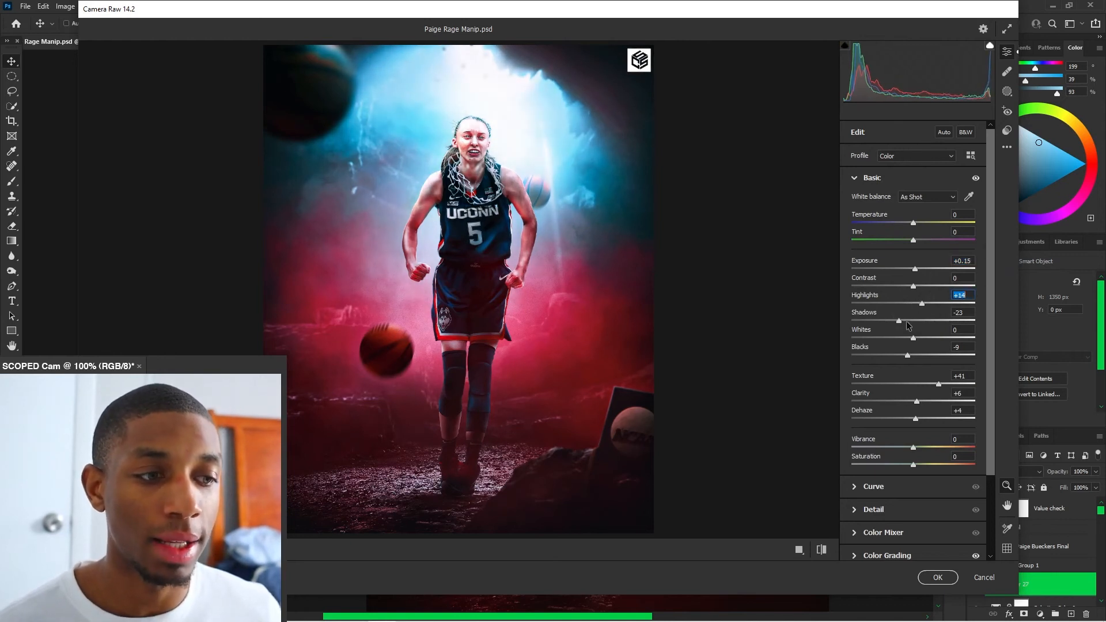
click(952, 379)
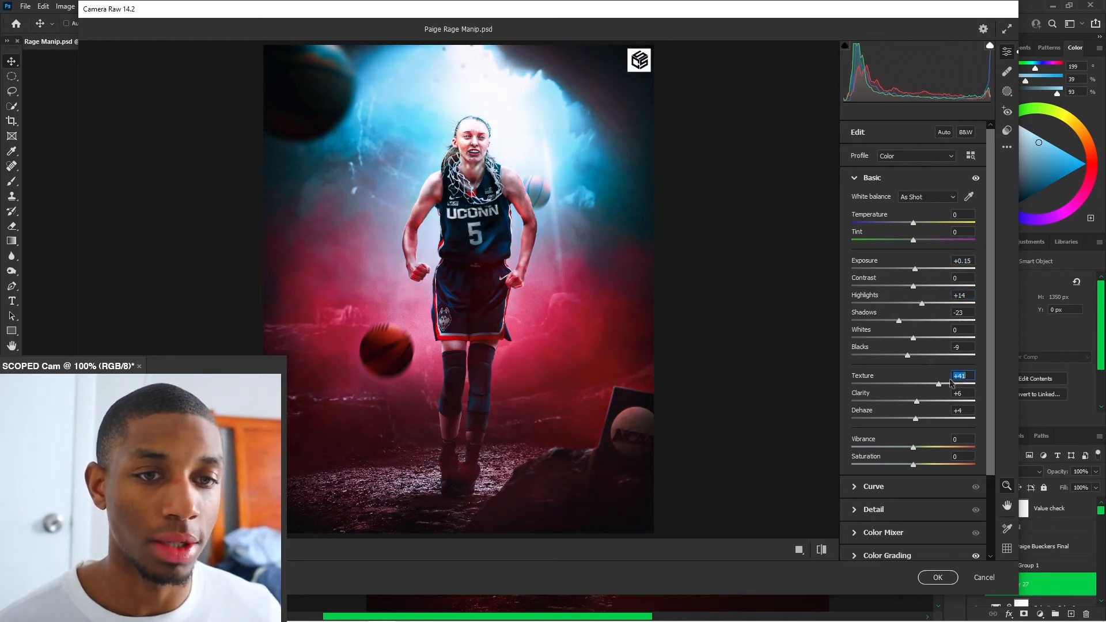
click(983, 577)
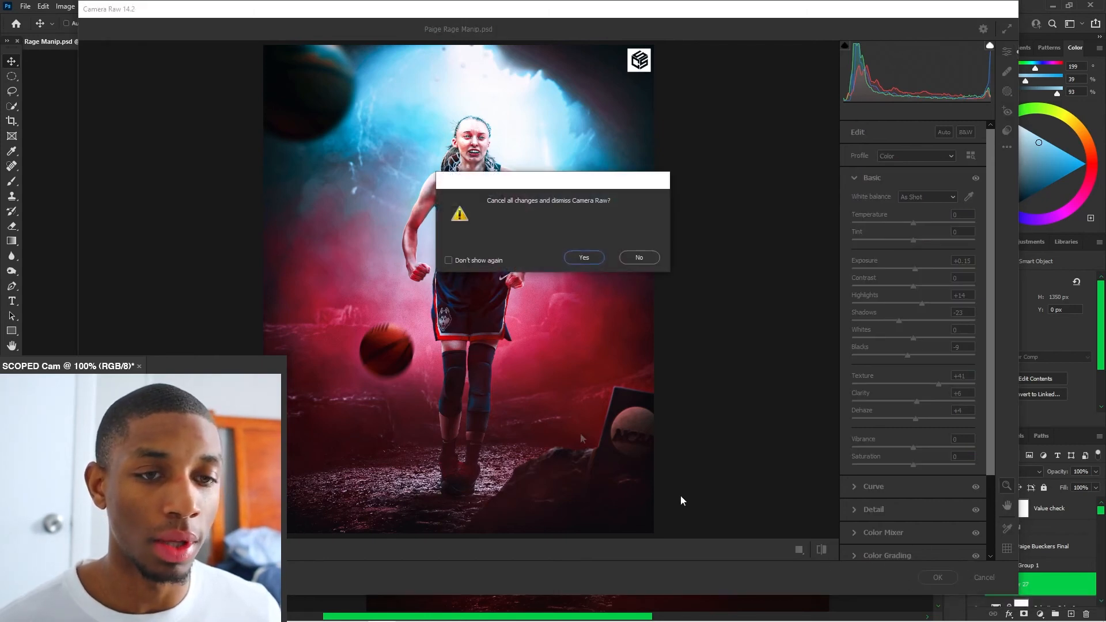
click(584, 258)
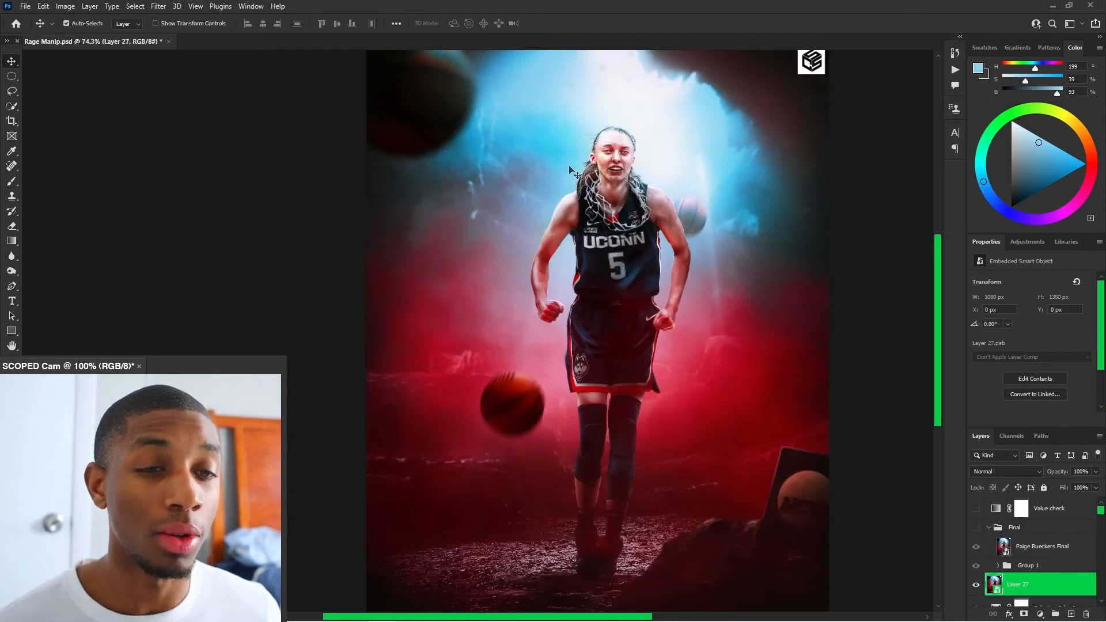
scroll(584, 203, down, 1)
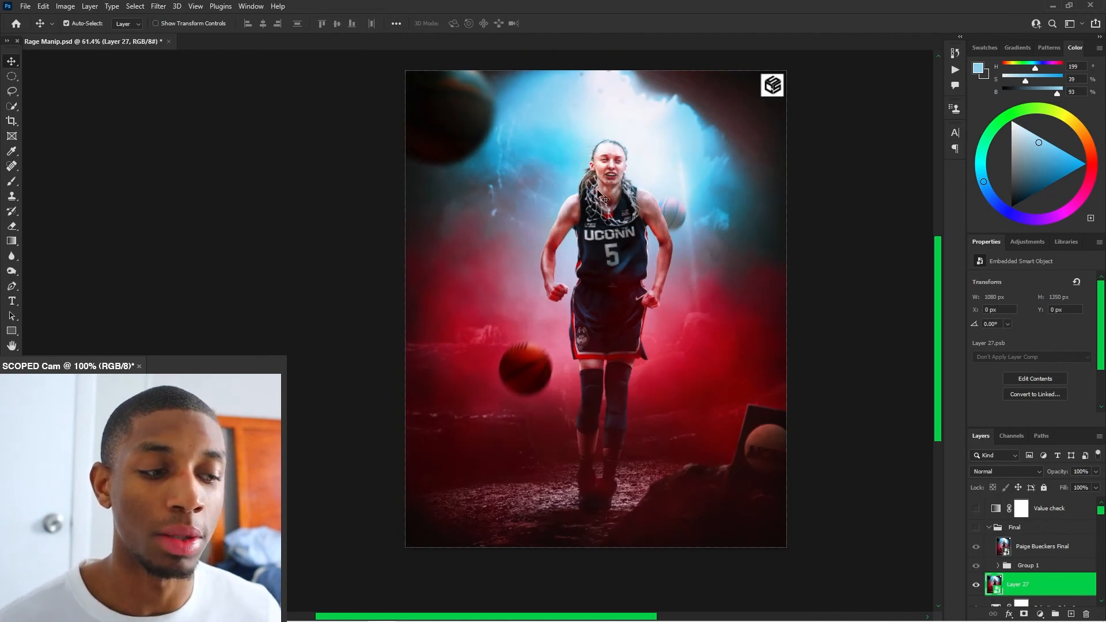